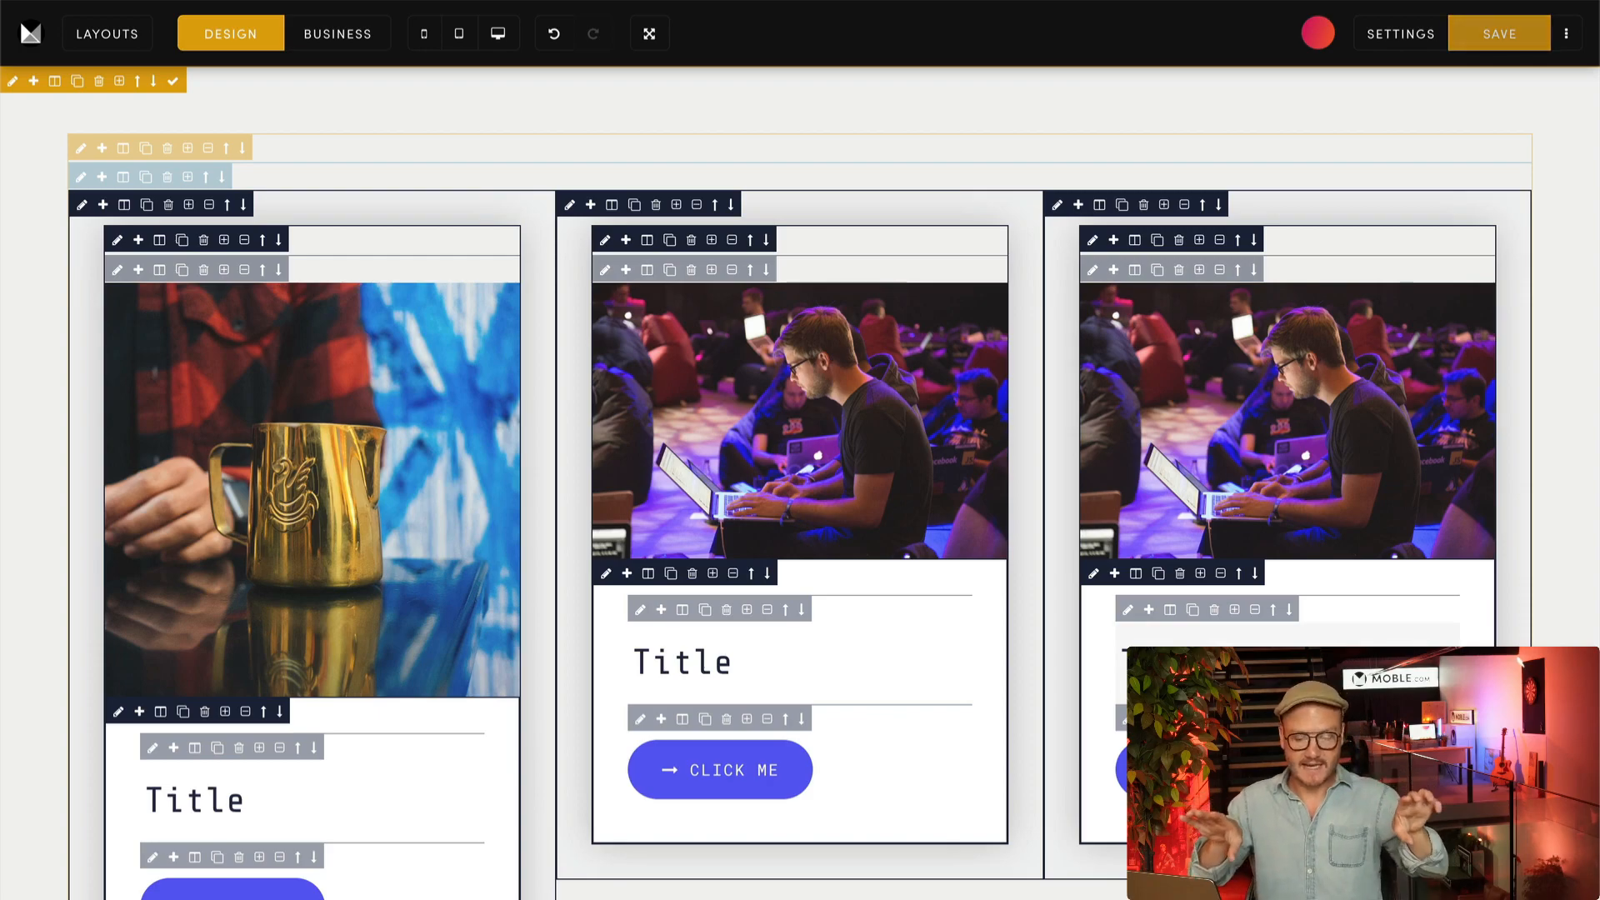
Delete the image of the gold jug from the first card
{"action": "left_click", "coordinate": [472, 464]}
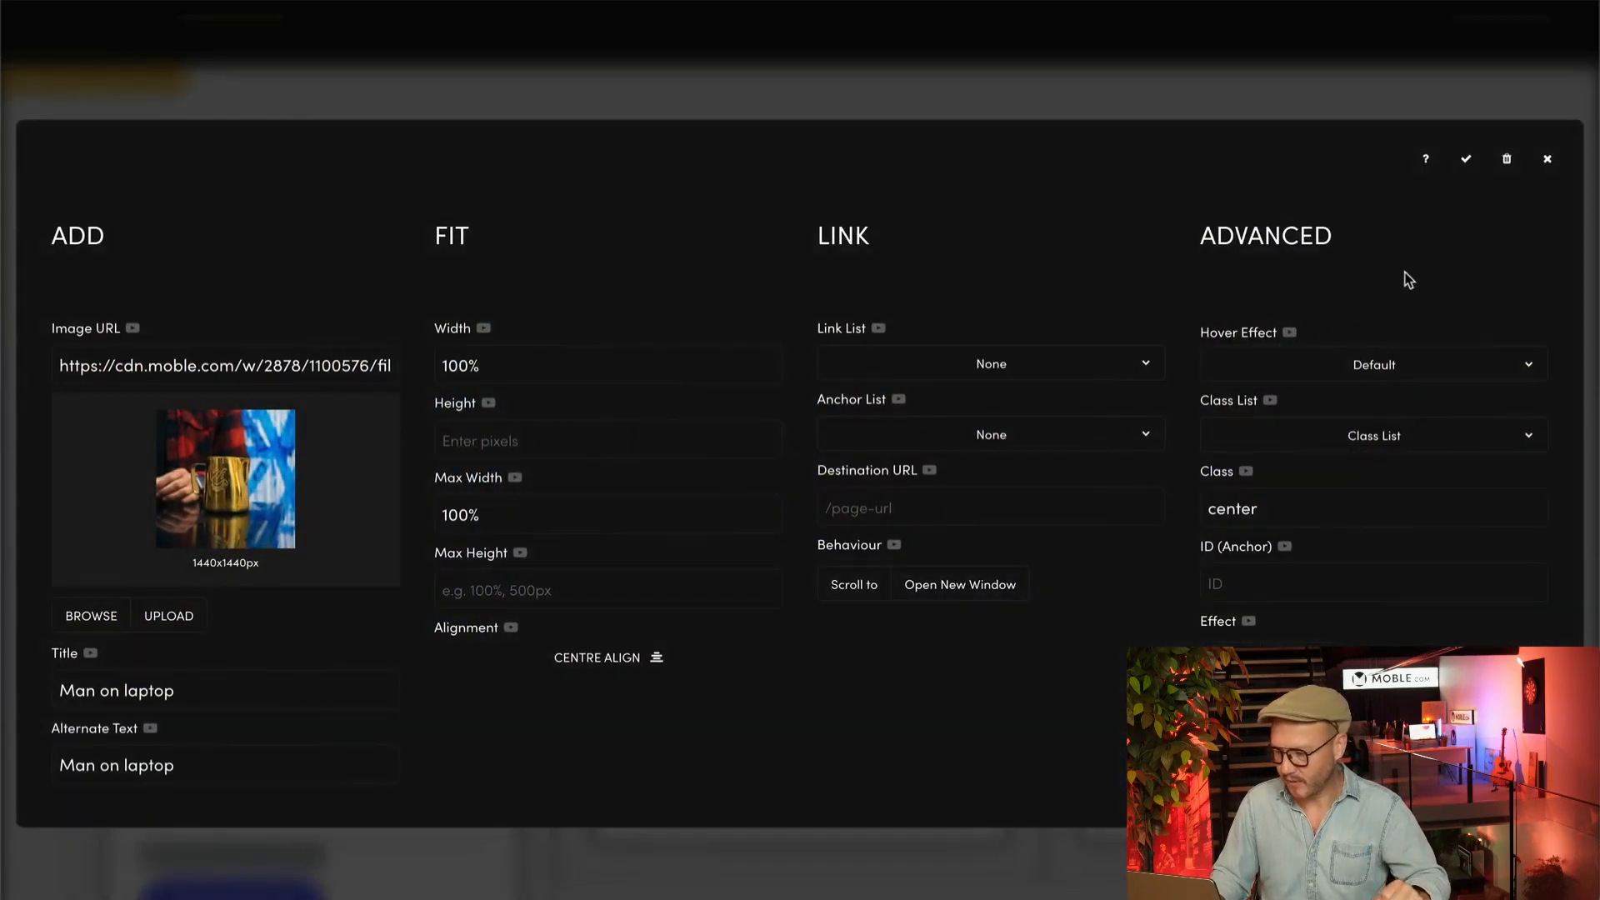
{"action": "left_click", "coordinate": [1502, 174]}
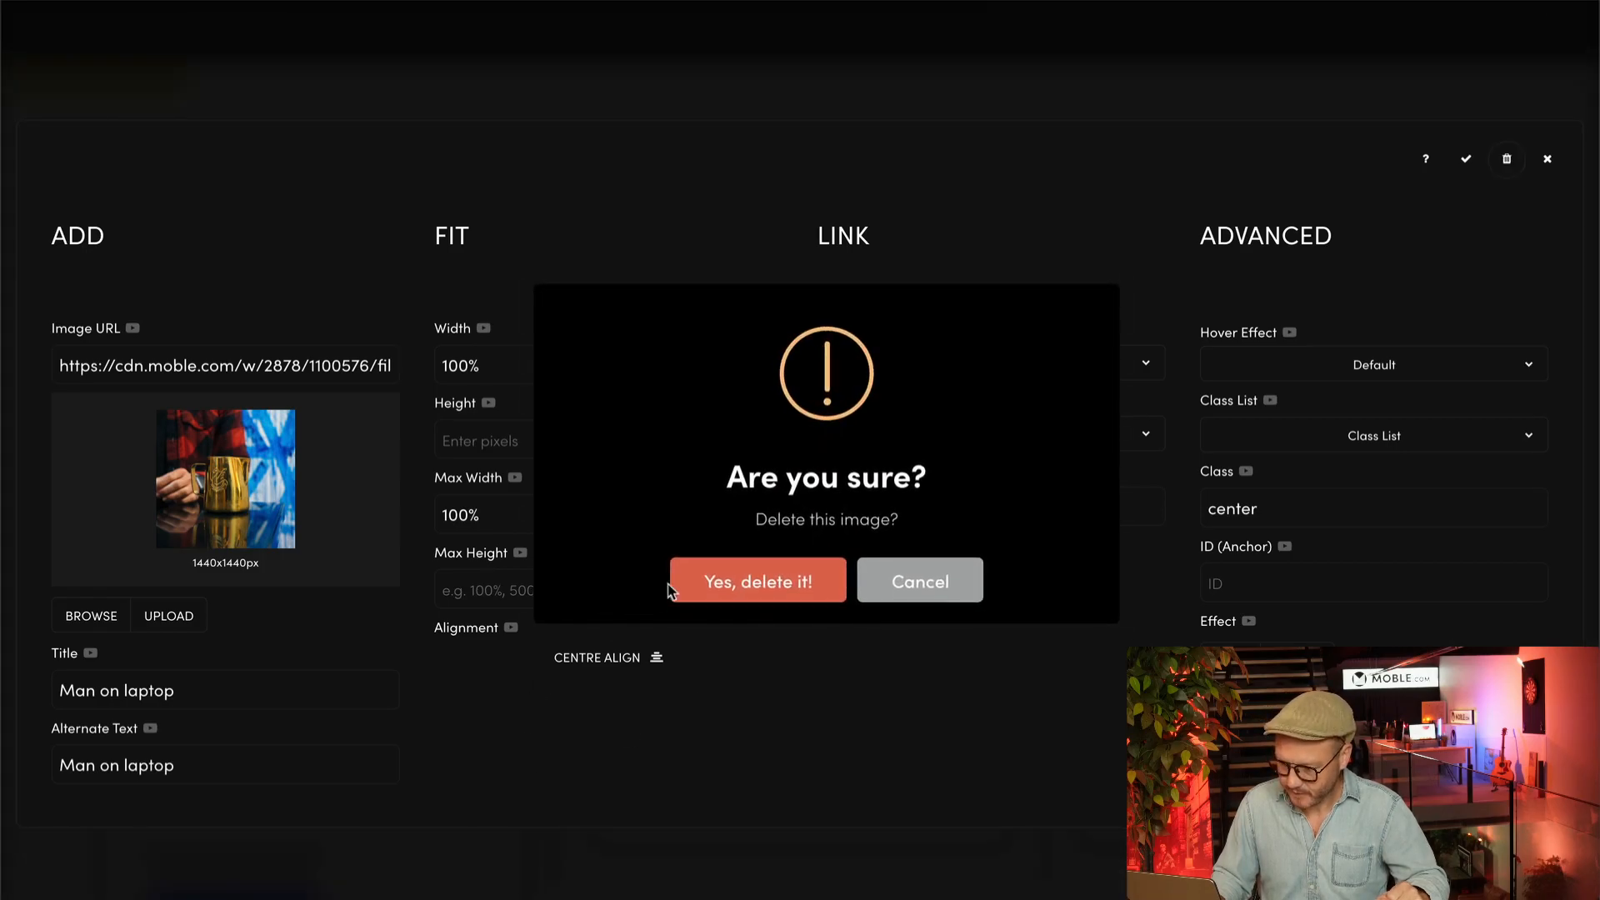
{"action": "left_click", "coordinate": [715, 583]}
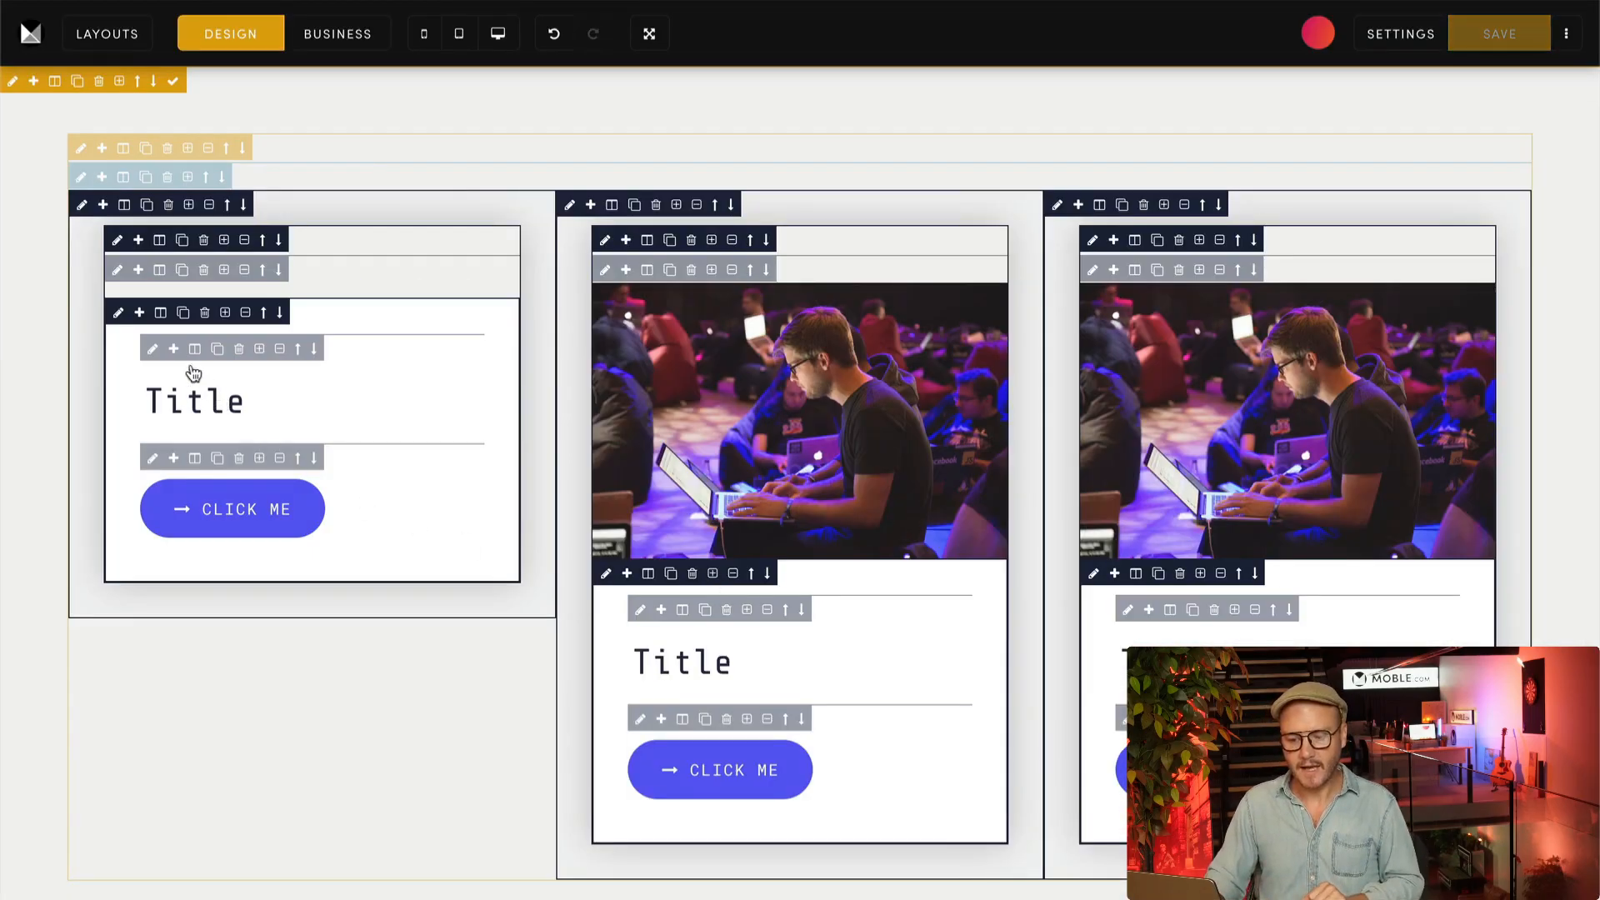
Set Image-1 from the image library as the background image of the first card's empty image row
{"action": "left_click", "coordinate": [115, 270]}
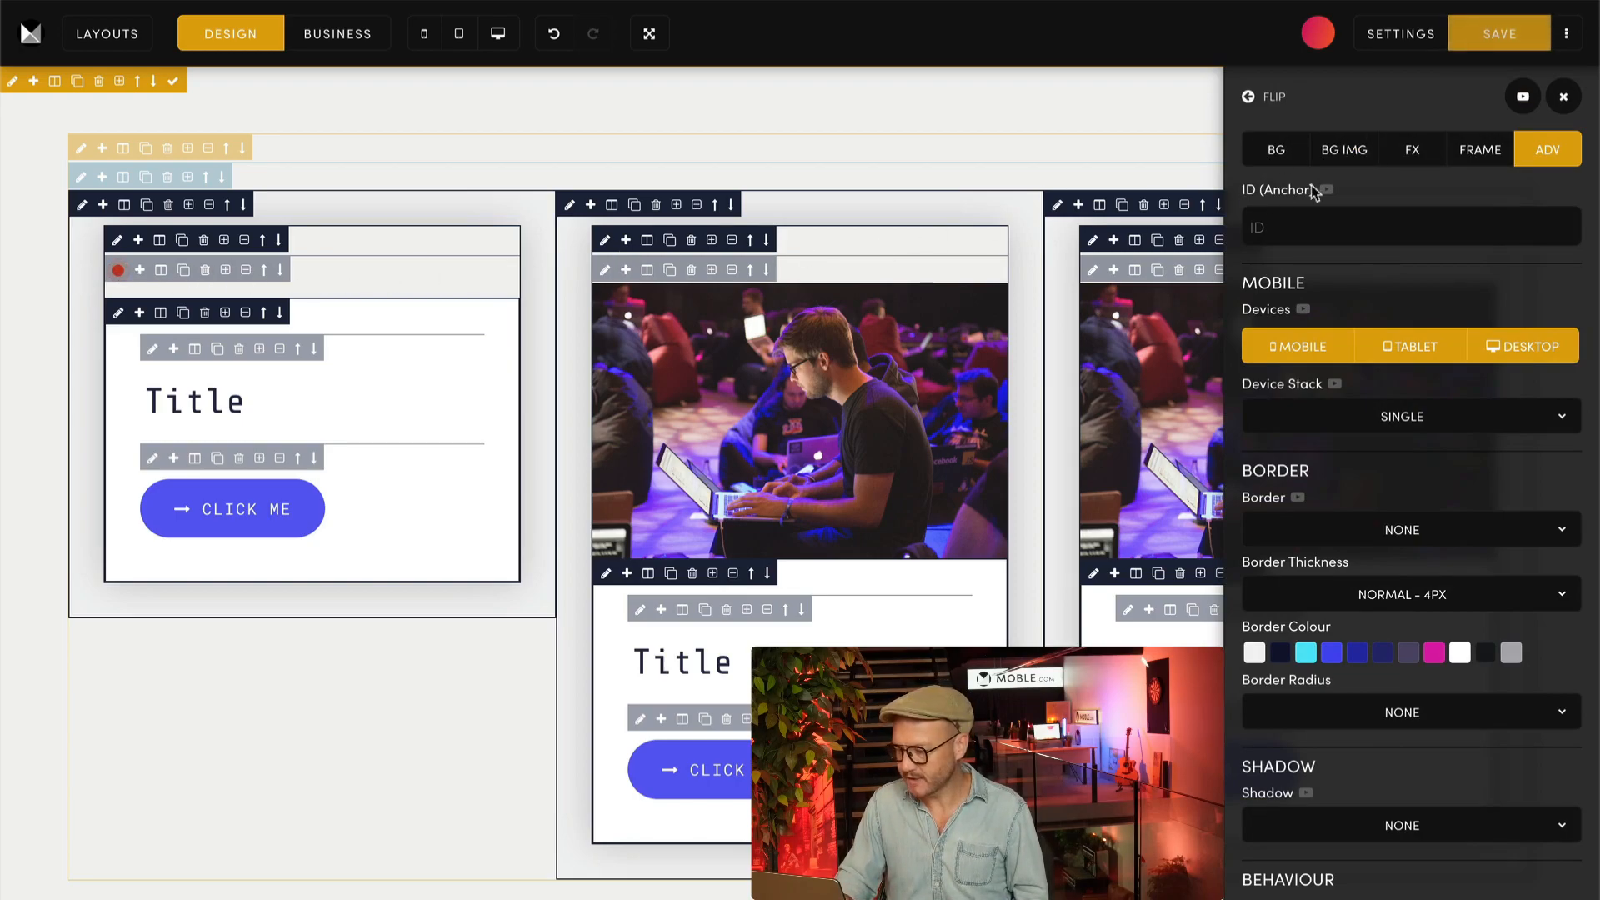
{"action": "left_click", "coordinate": [1343, 147]}
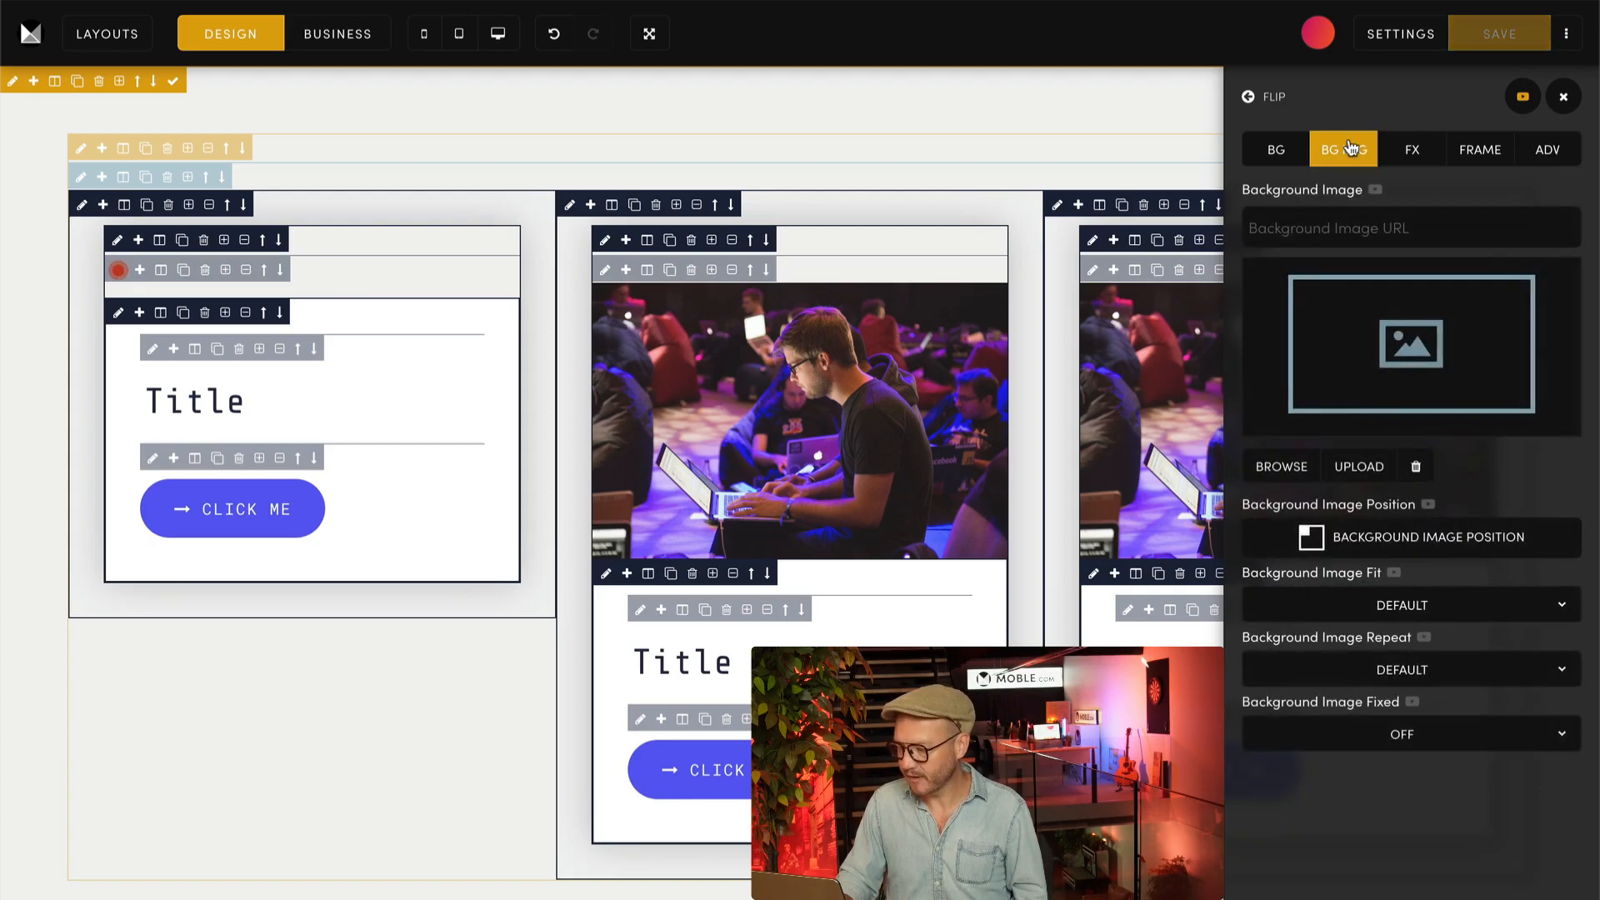
{"action": "left_click", "coordinate": [1282, 469]}
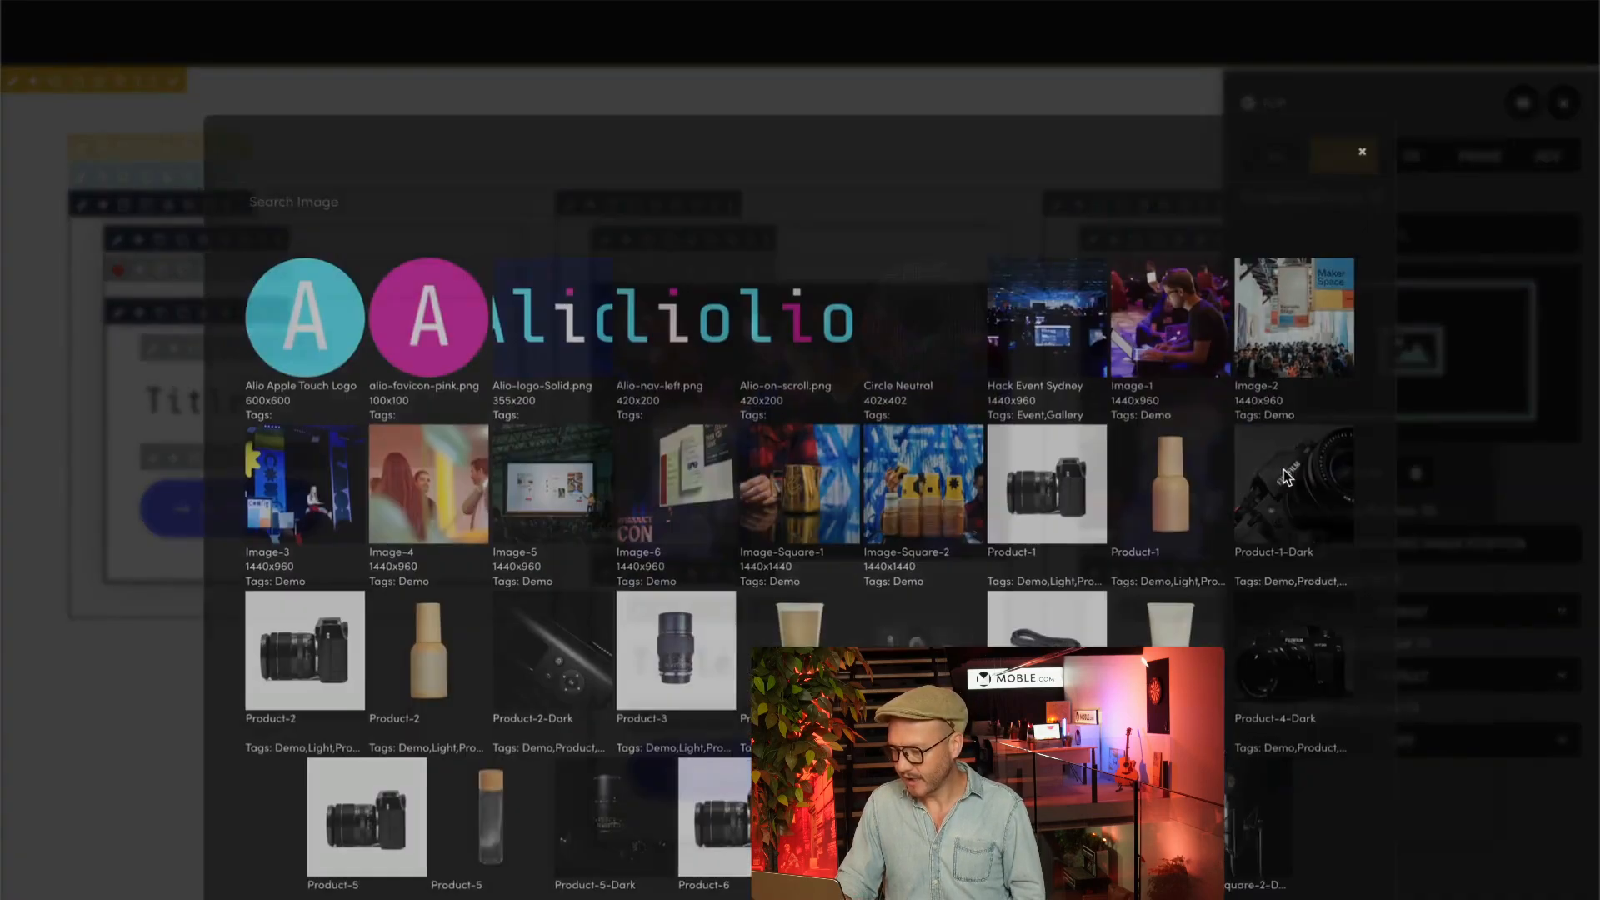
{"action": "left_click", "coordinate": [1175, 337]}
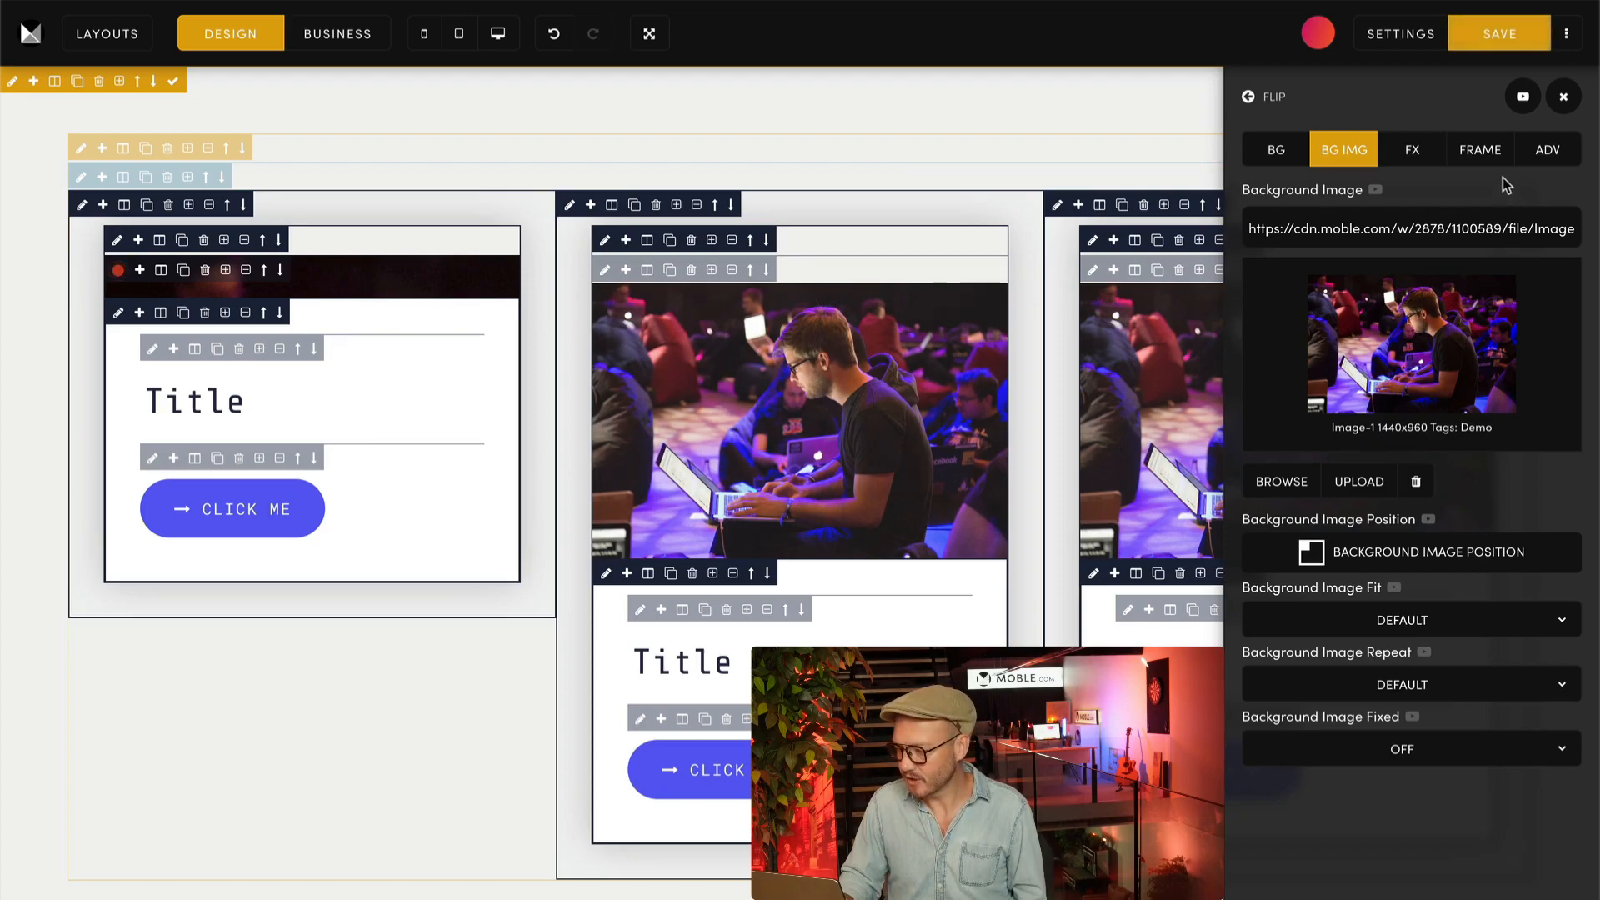
Try a 70% width with right alignment on the first card's background image row
{"action": "left_click", "coordinate": [1492, 152]}
{"action": "scroll", "coordinate": [1593, 457], "scroll_direction": "down", "scroll_amount": 1}
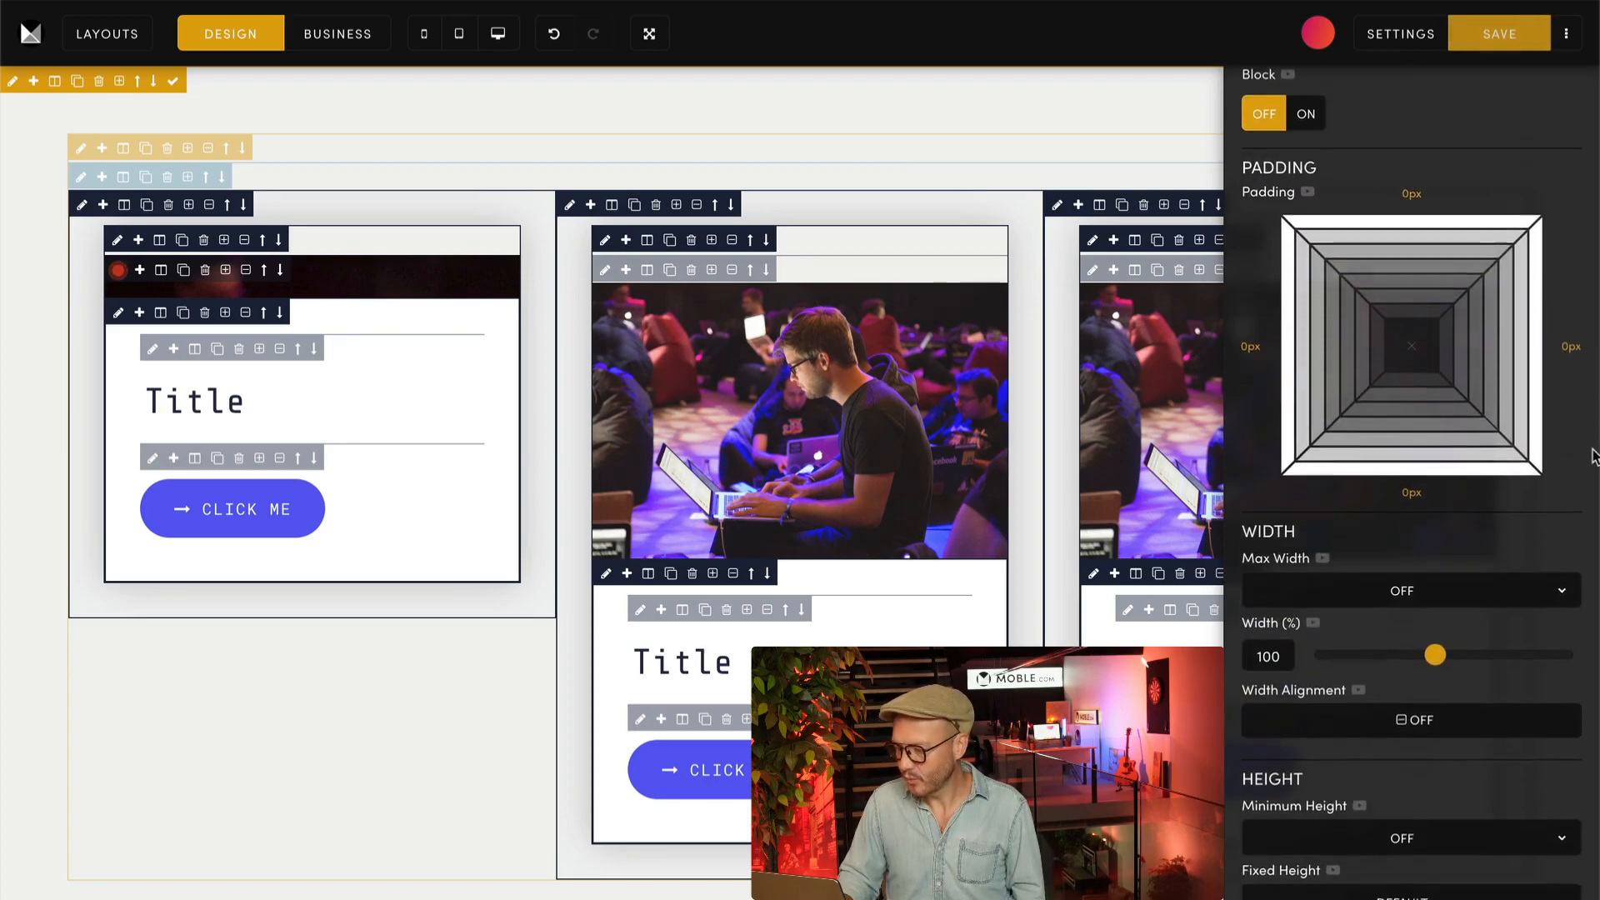
{"action": "scroll", "coordinate": [1593, 457], "scroll_direction": "down", "scroll_amount": 3}
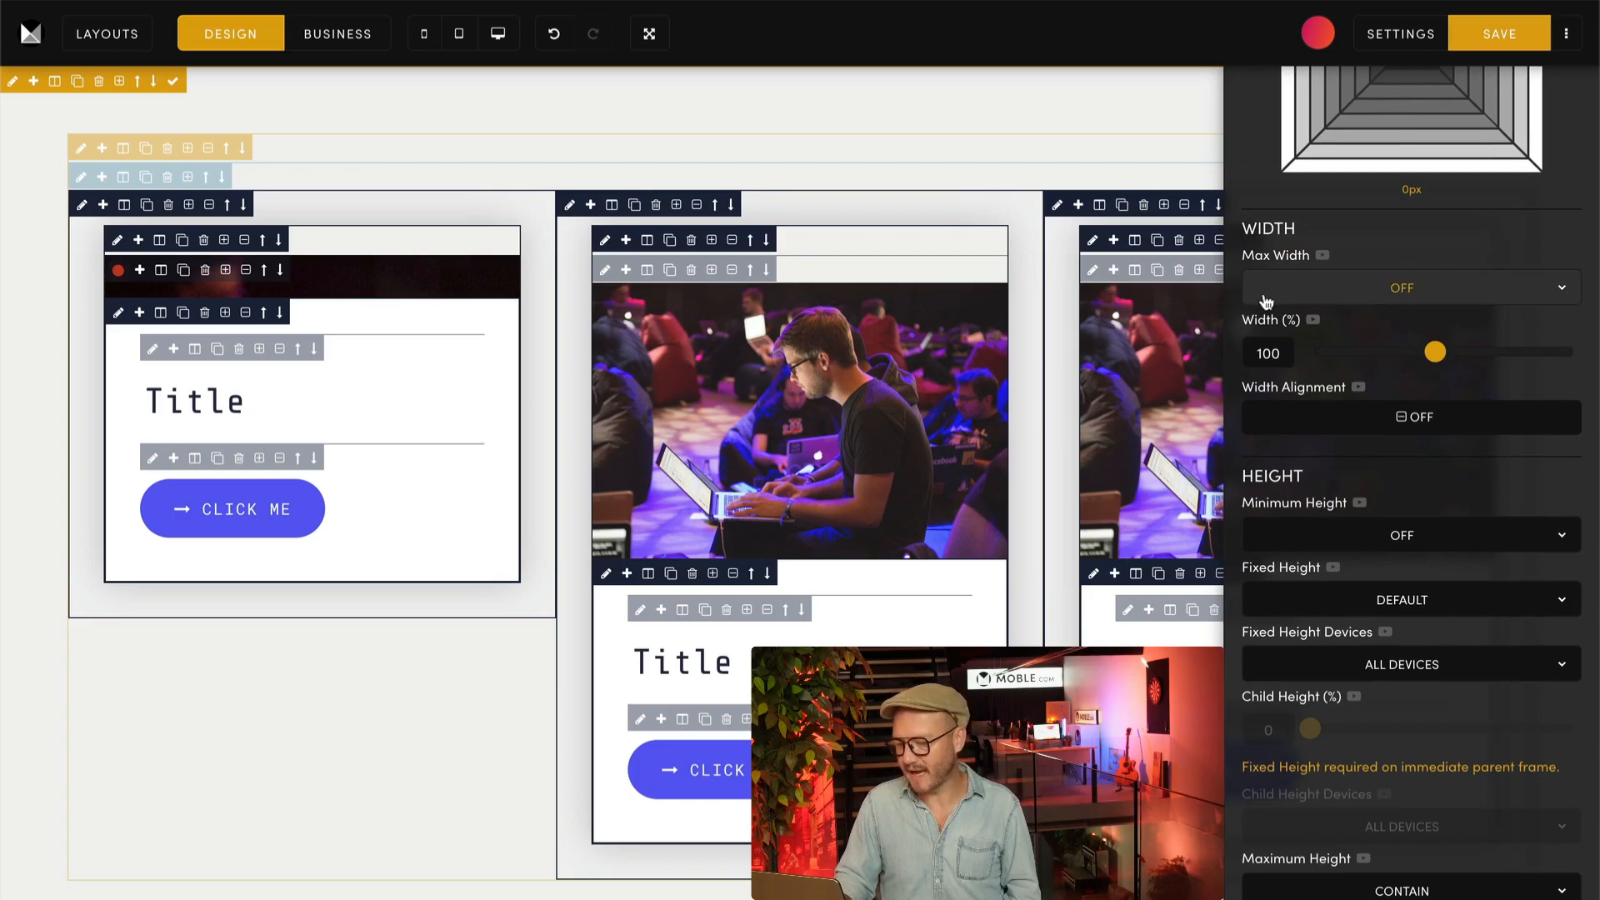
{"action": "left_click_drag", "start_coordinate": [1434, 353], "coordinate": [1396, 354]}
{"action": "left_click", "coordinate": [1407, 417]}
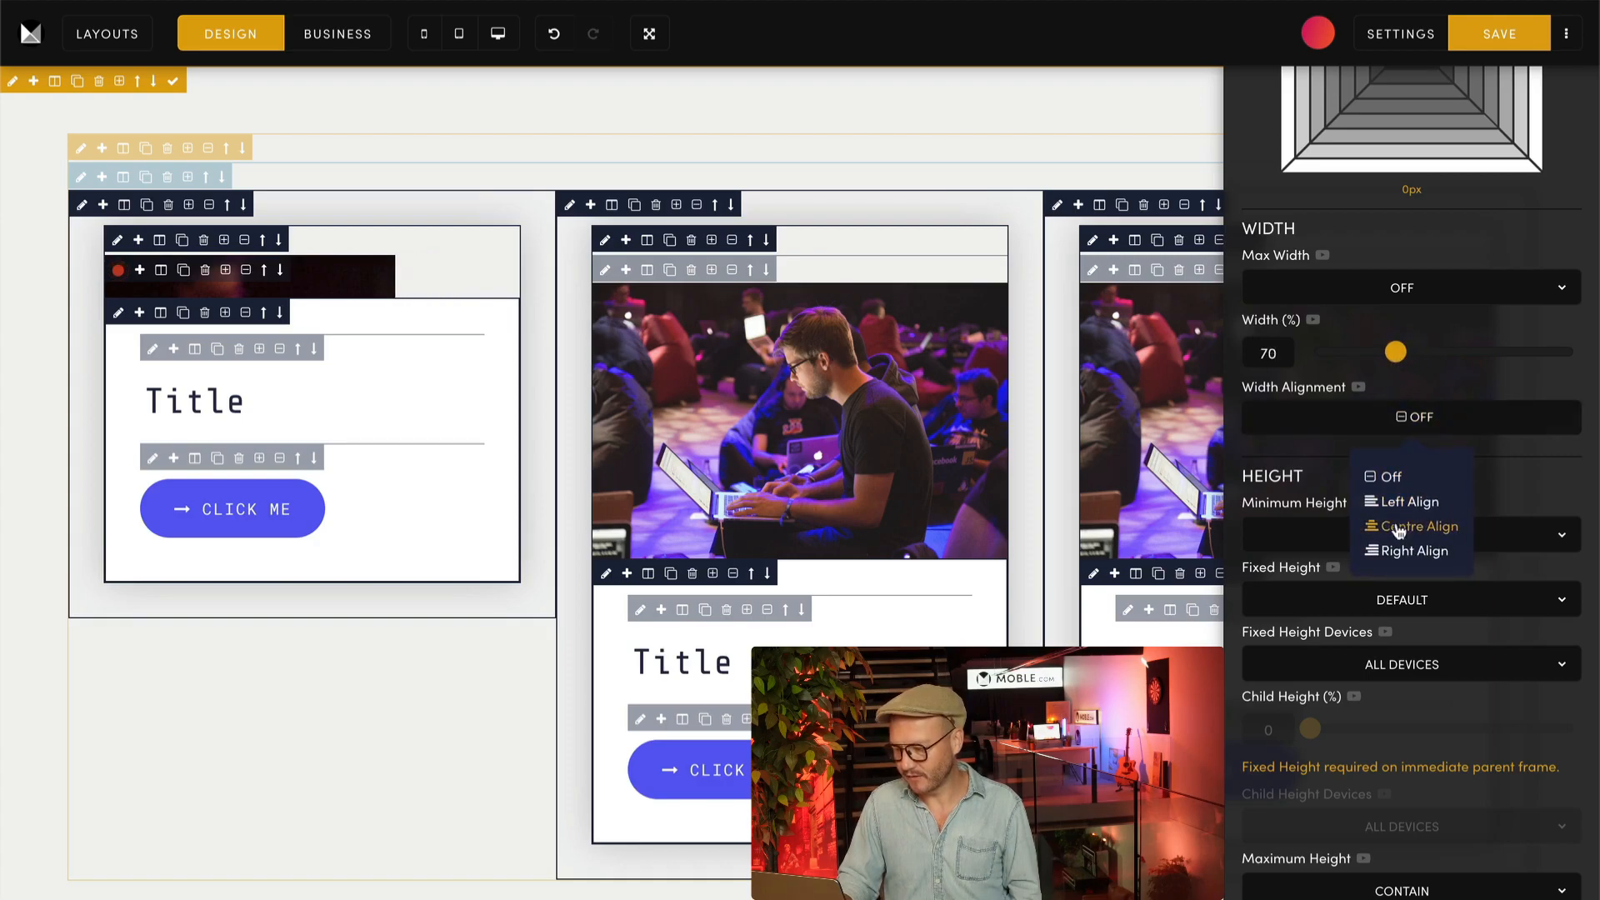
{"action": "left_click", "coordinate": [1415, 551]}
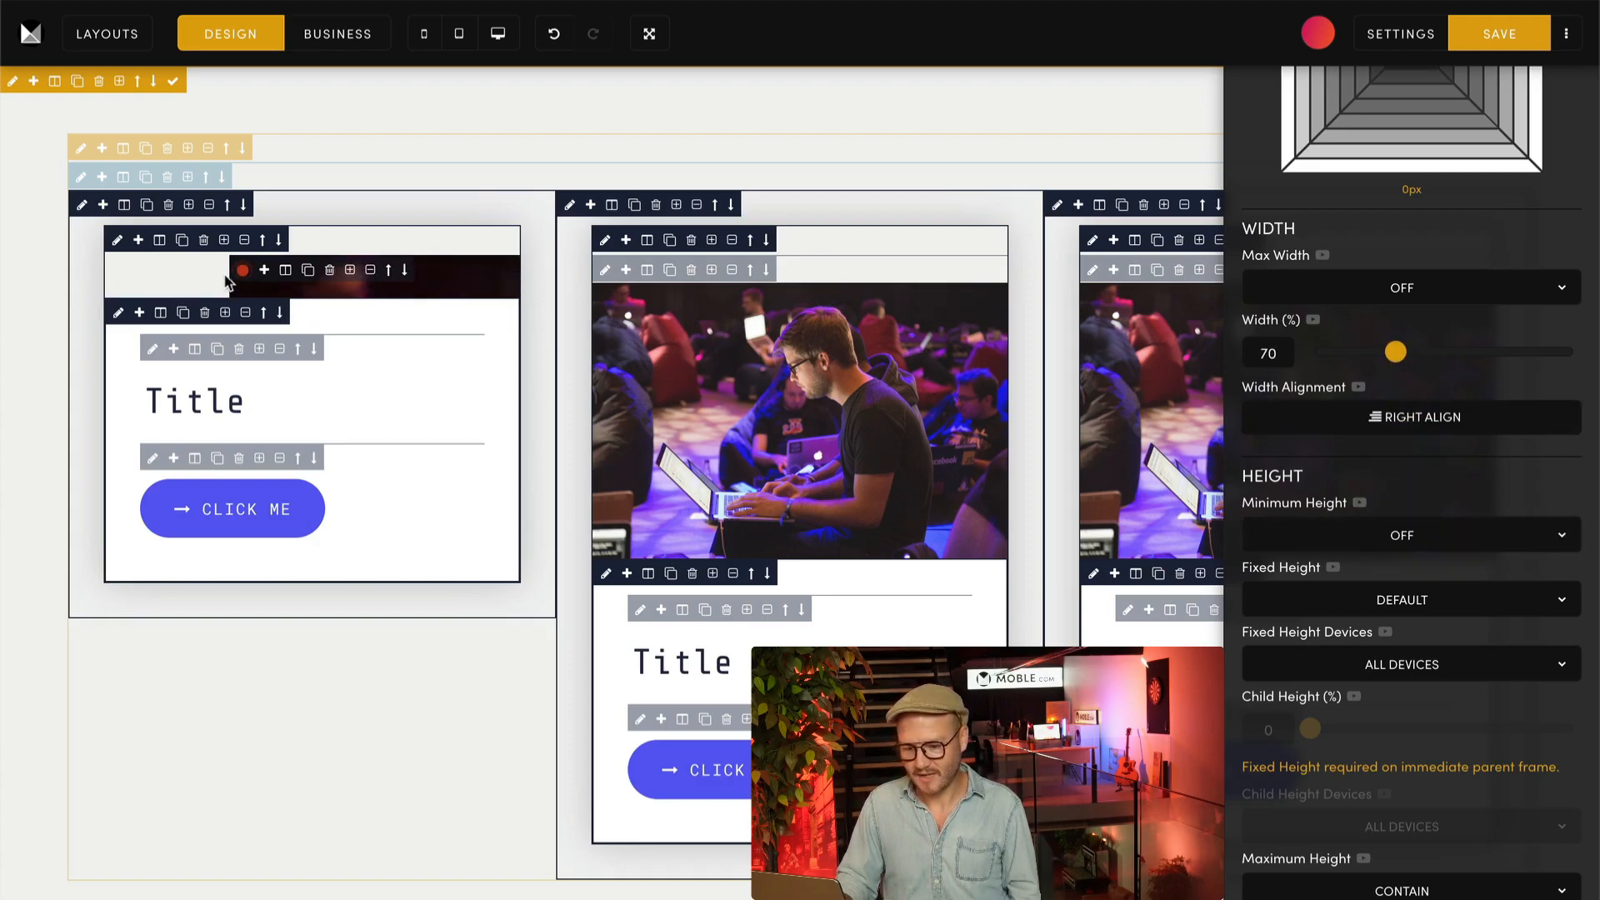
Turn off the row's width alignment and restore its width to 100%
{"action": "left_click", "coordinate": [1451, 418]}
{"action": "left_click", "coordinate": [1393, 478]}
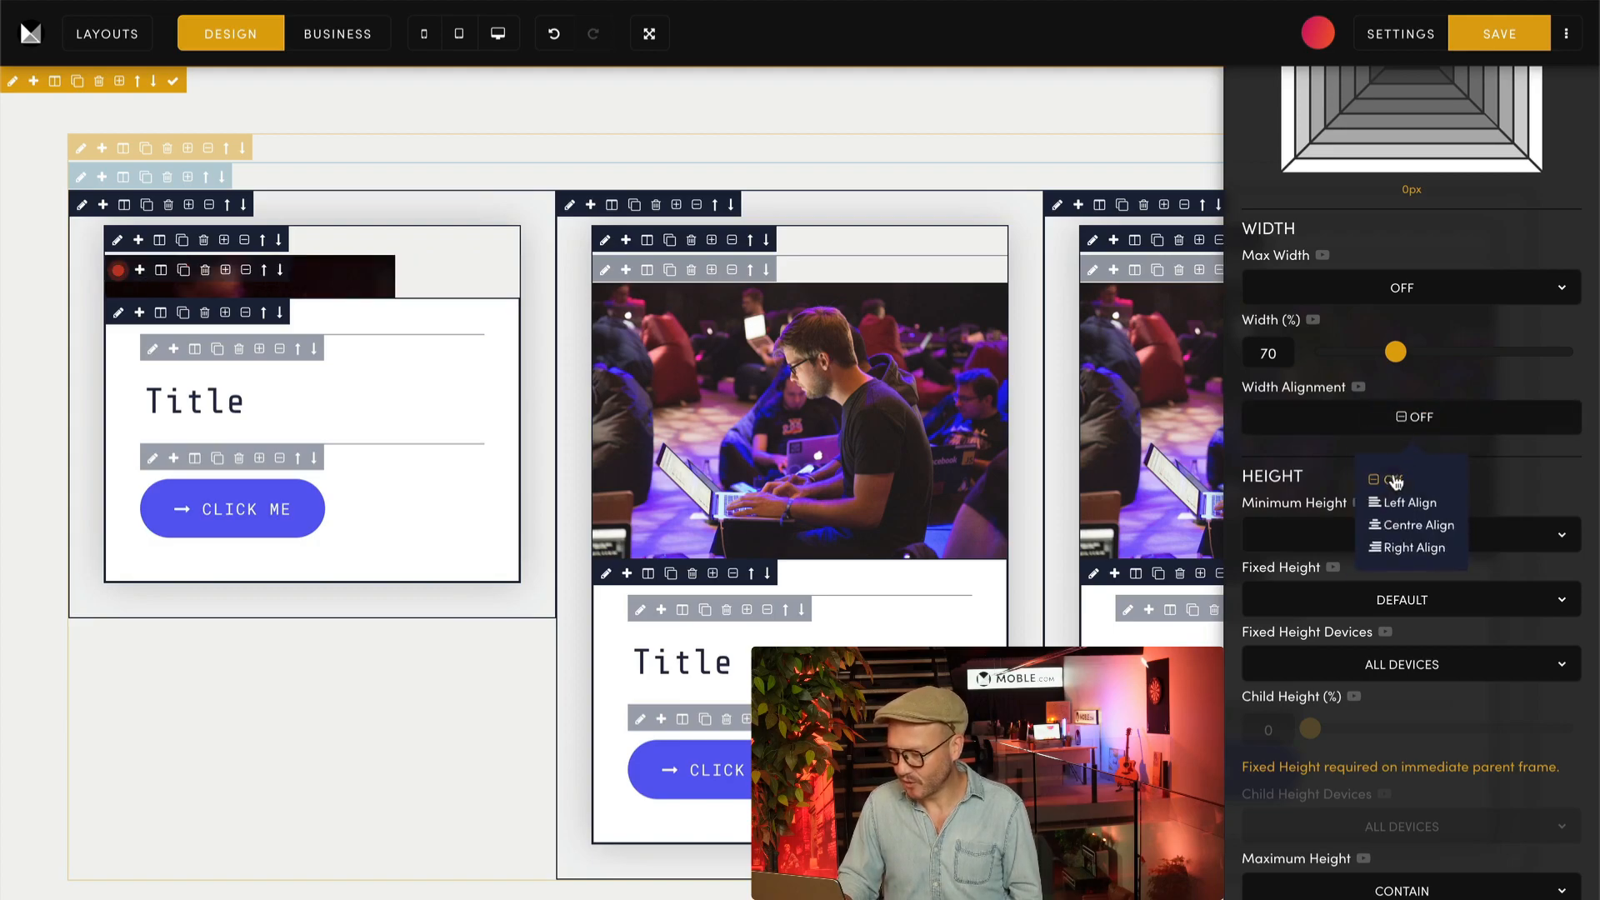
{"action": "left_click_drag", "start_coordinate": [1400, 352], "coordinate": [1442, 352]}
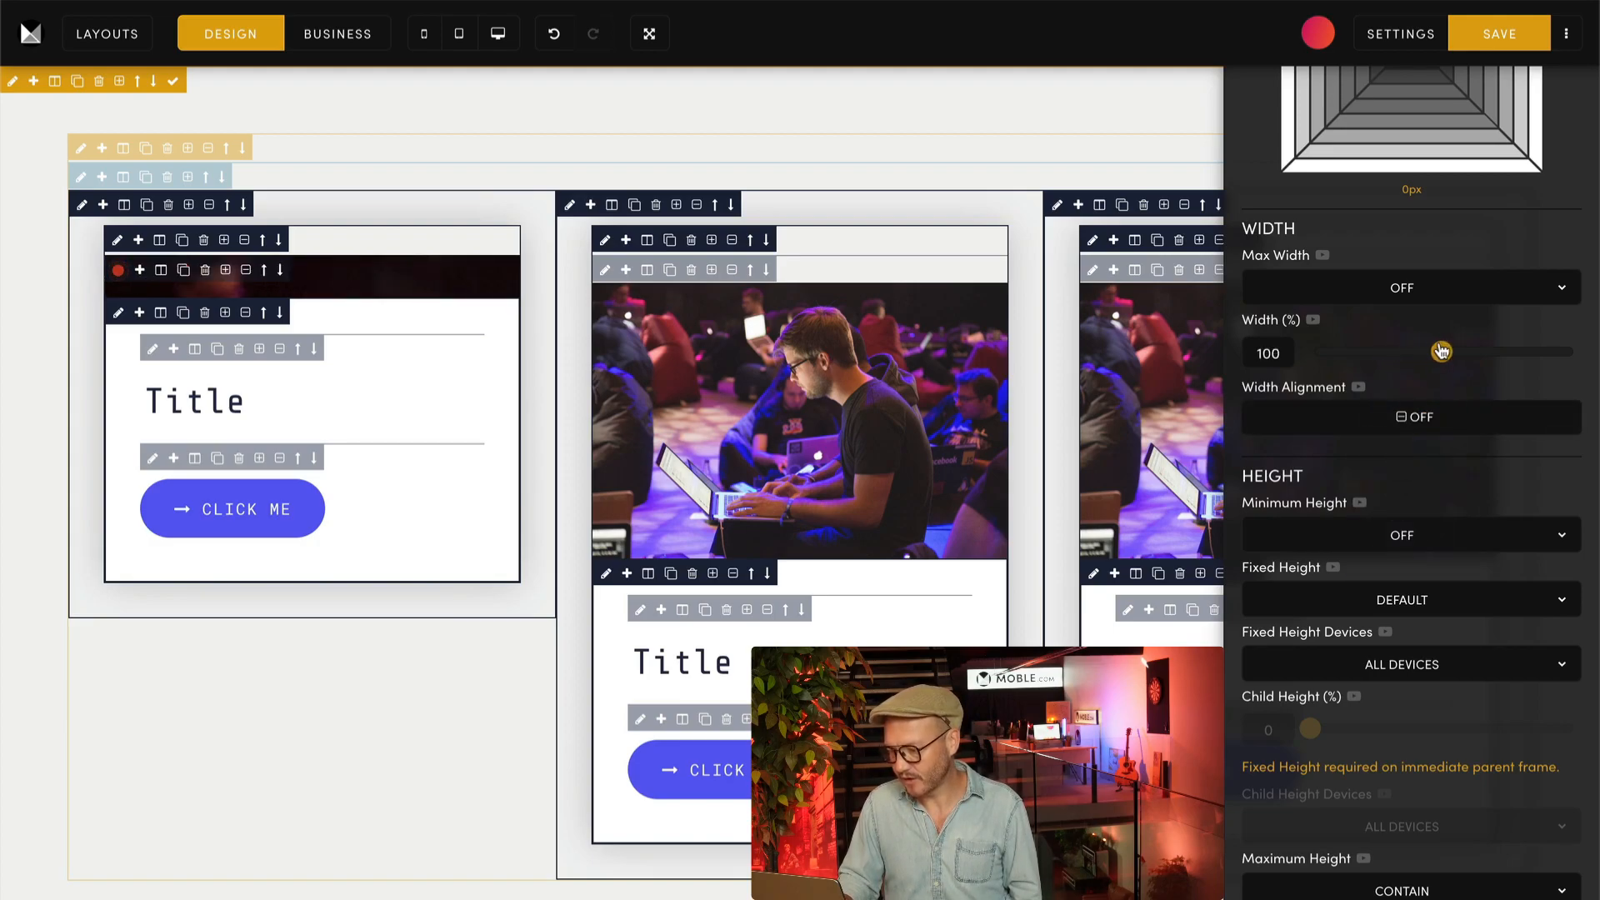
Try a minimum height of 300px (200px on mobile) on the image row and turn minimum height off again
{"action": "scroll", "coordinate": [1446, 446], "scroll_direction": "down", "scroll_amount": 3}
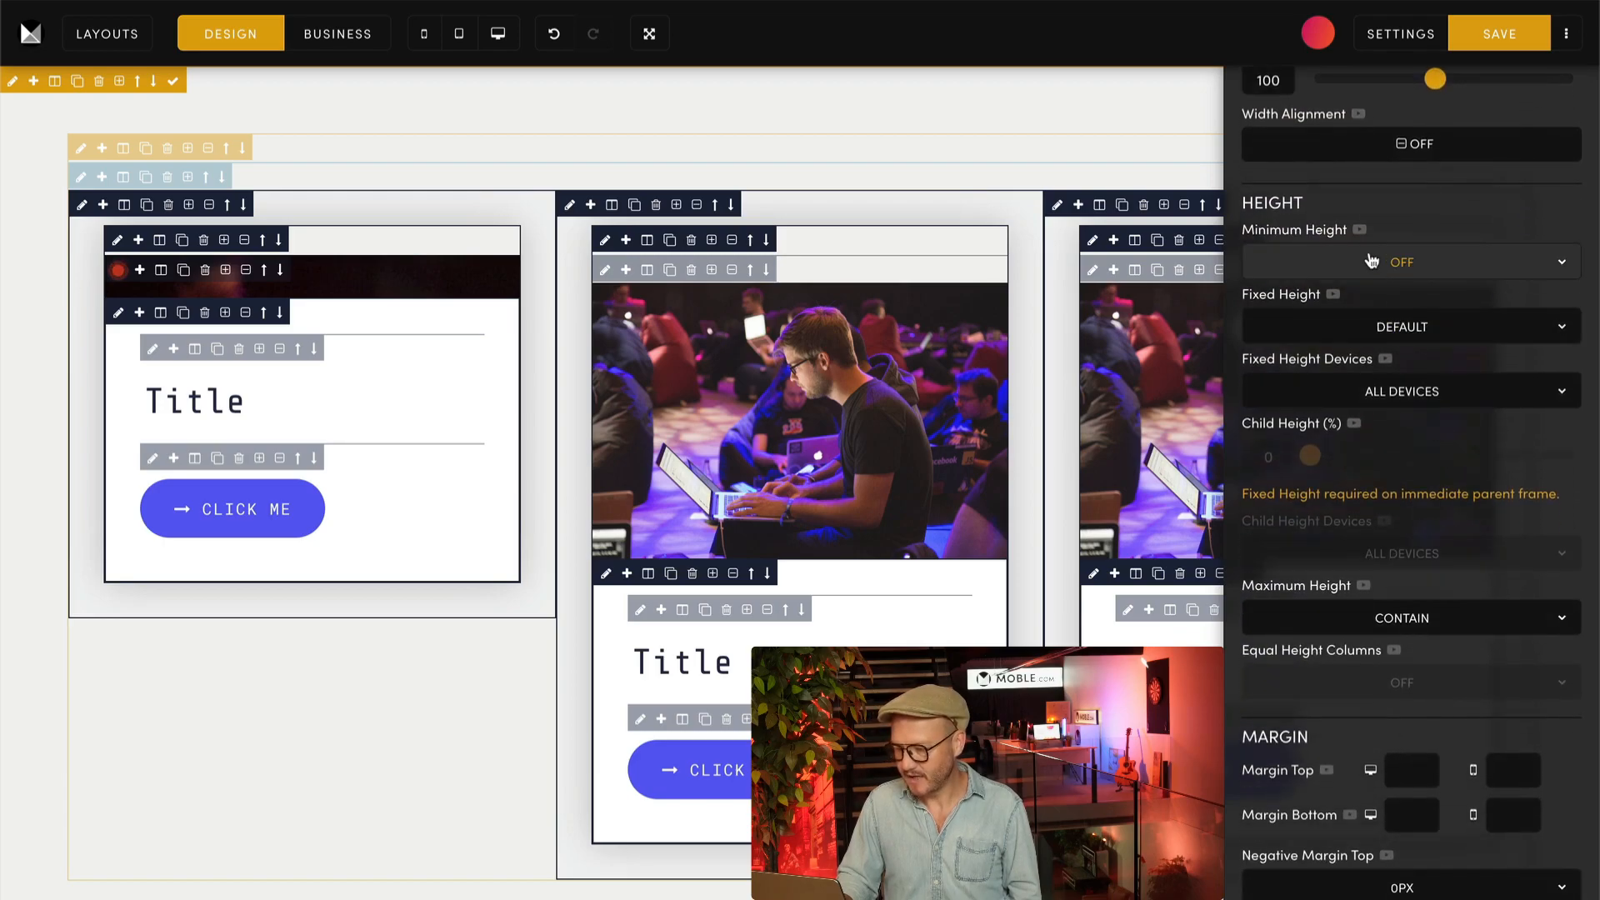
{"action": "left_click", "coordinate": [1375, 262]}
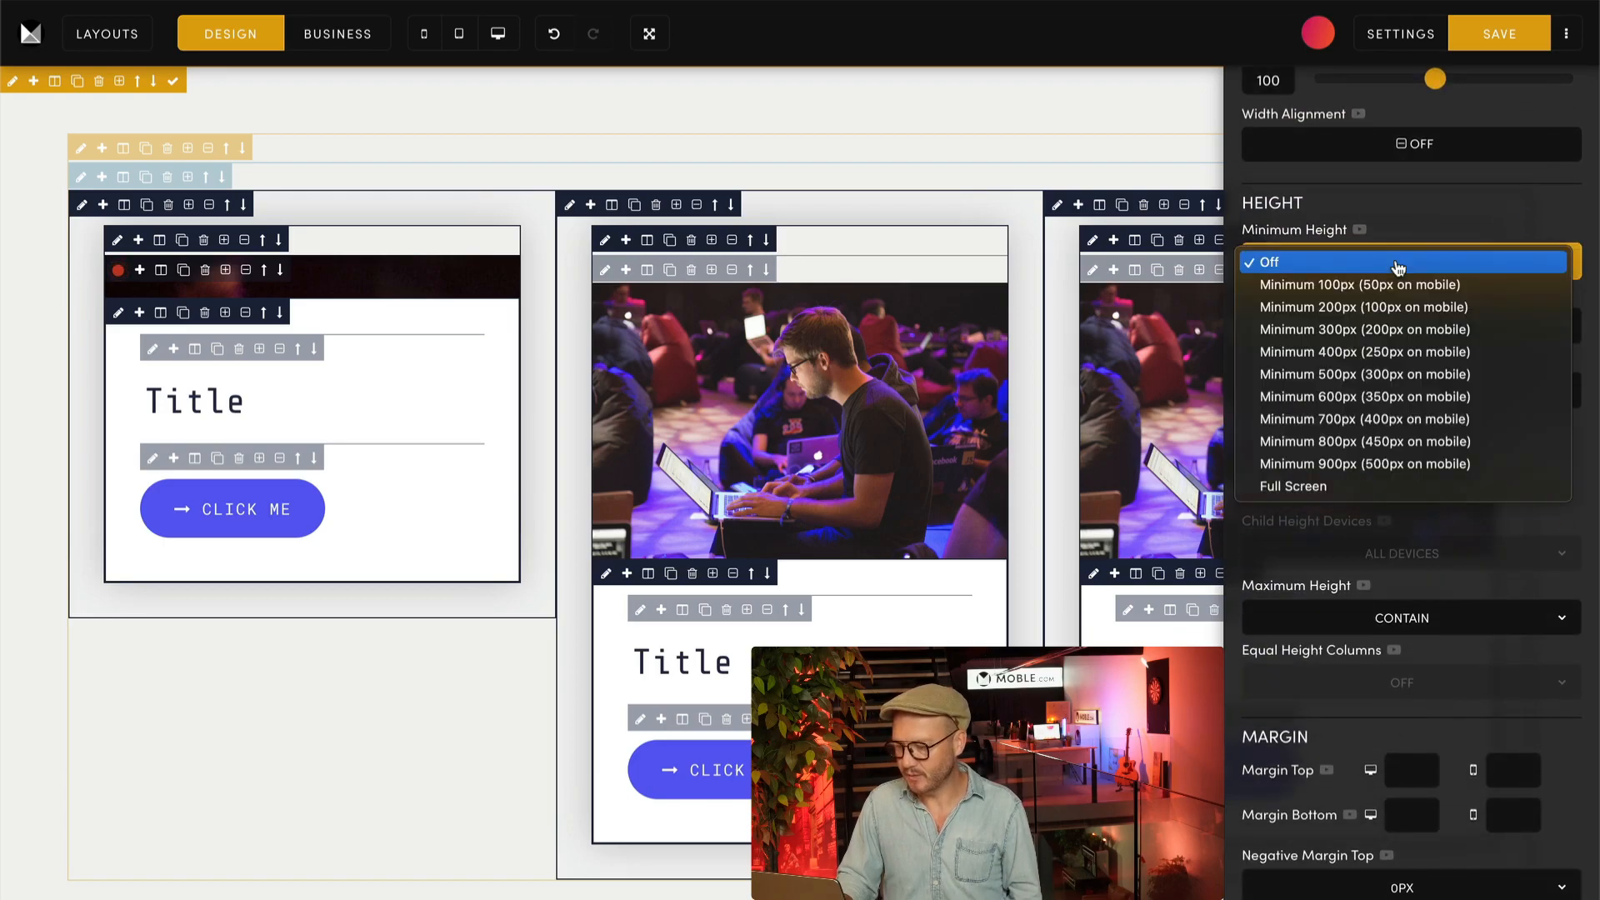
{"action": "left_click", "coordinate": [1335, 332]}
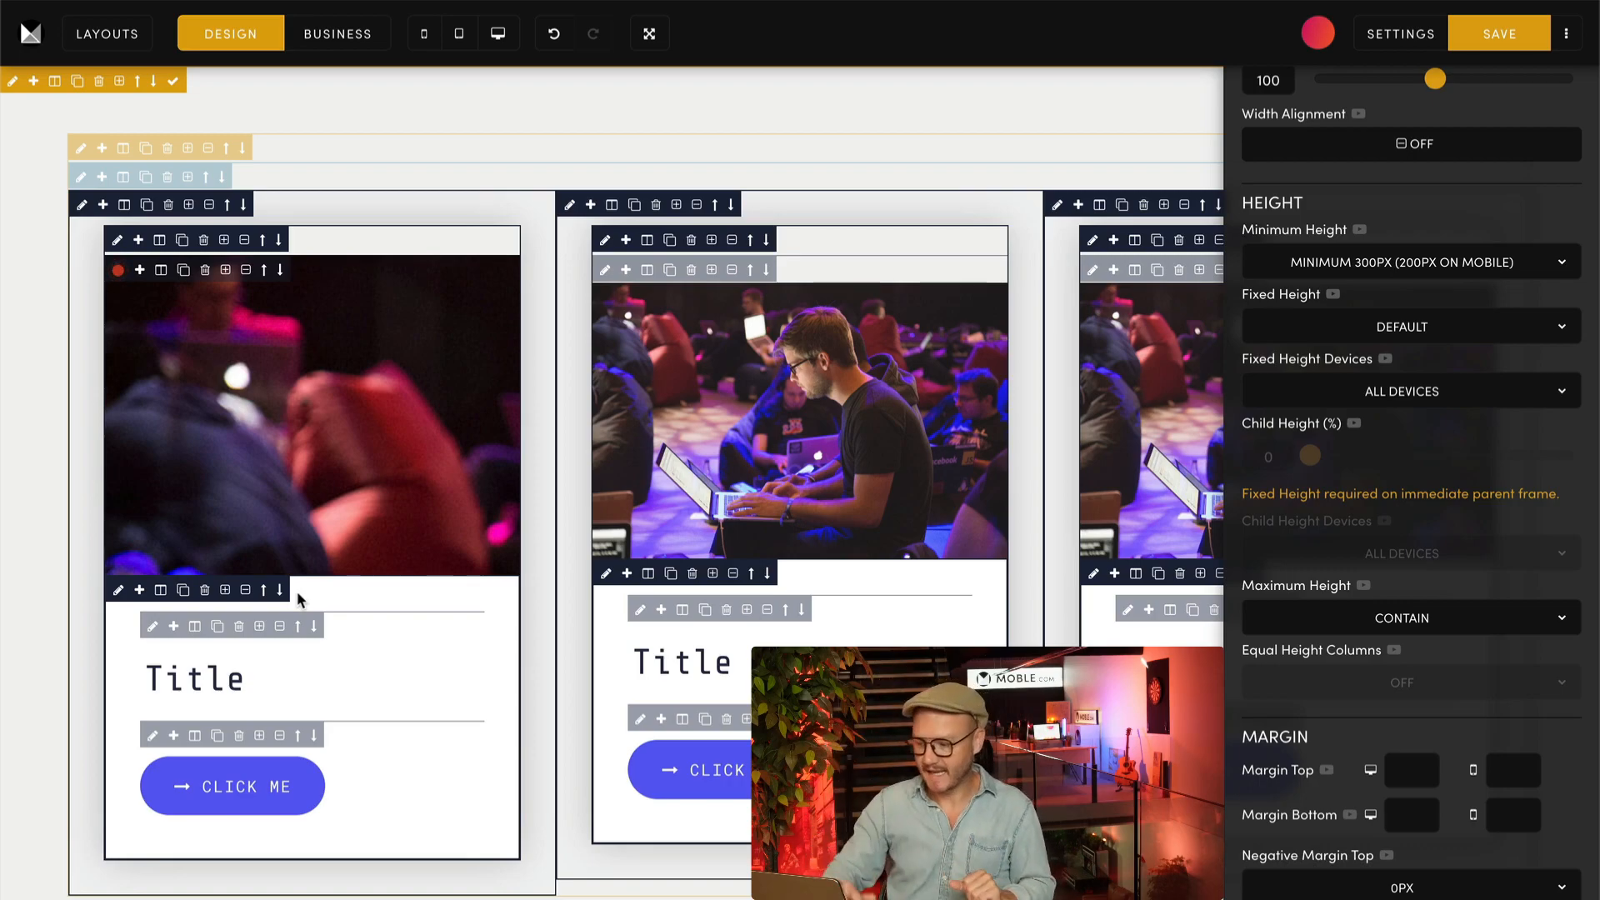
{"action": "left_click", "coordinate": [1285, 263]}
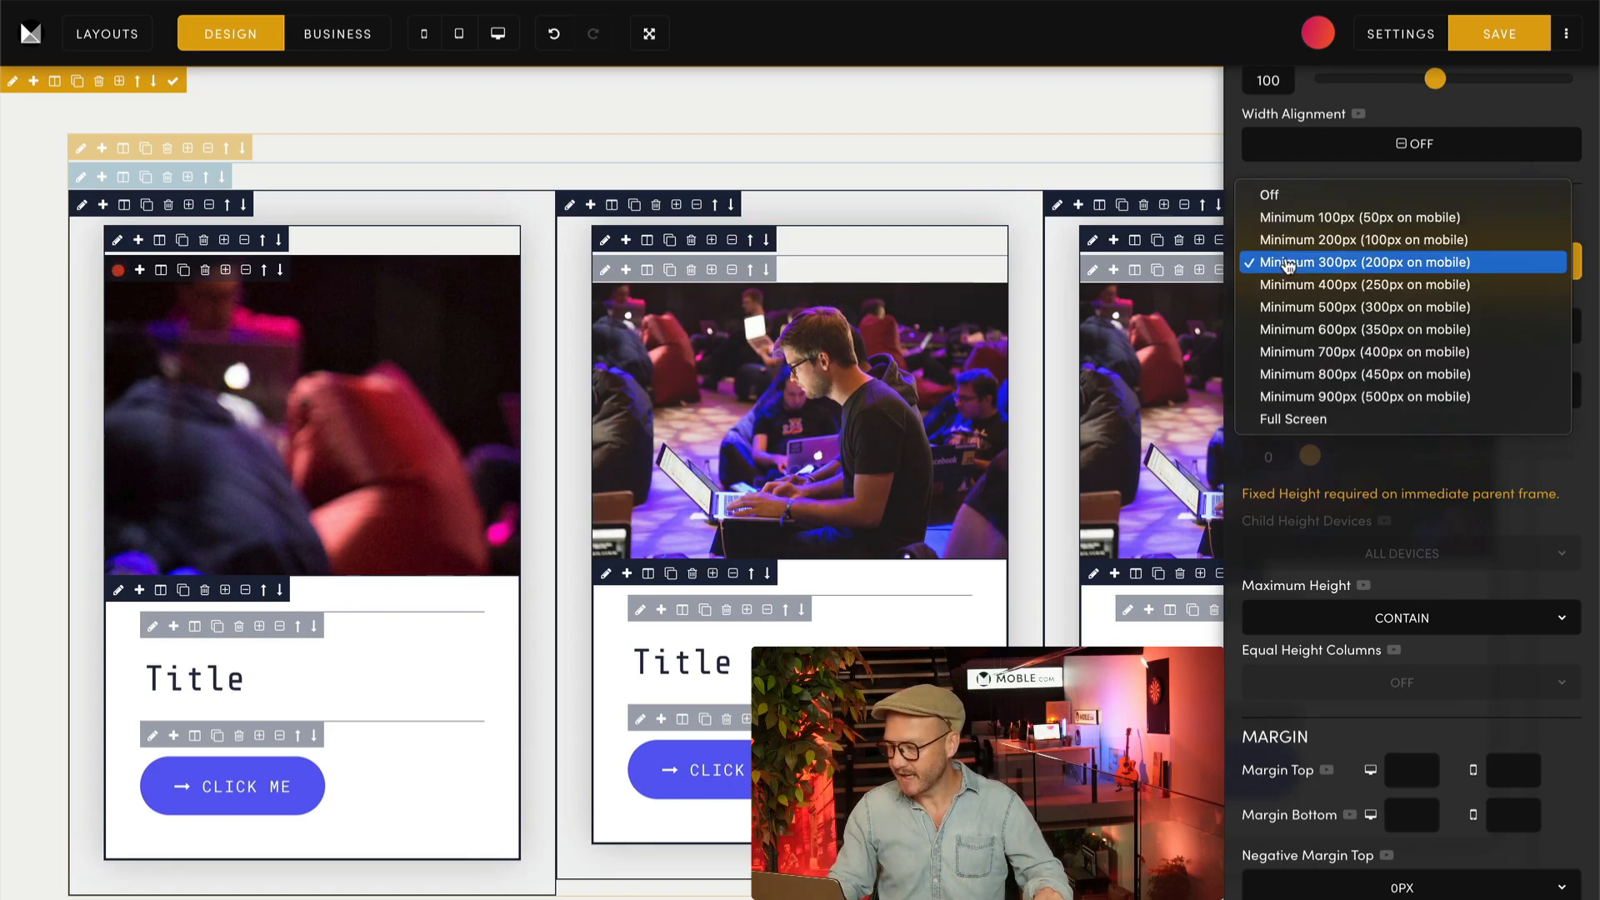
{"action": "left_click", "coordinate": [1284, 197]}
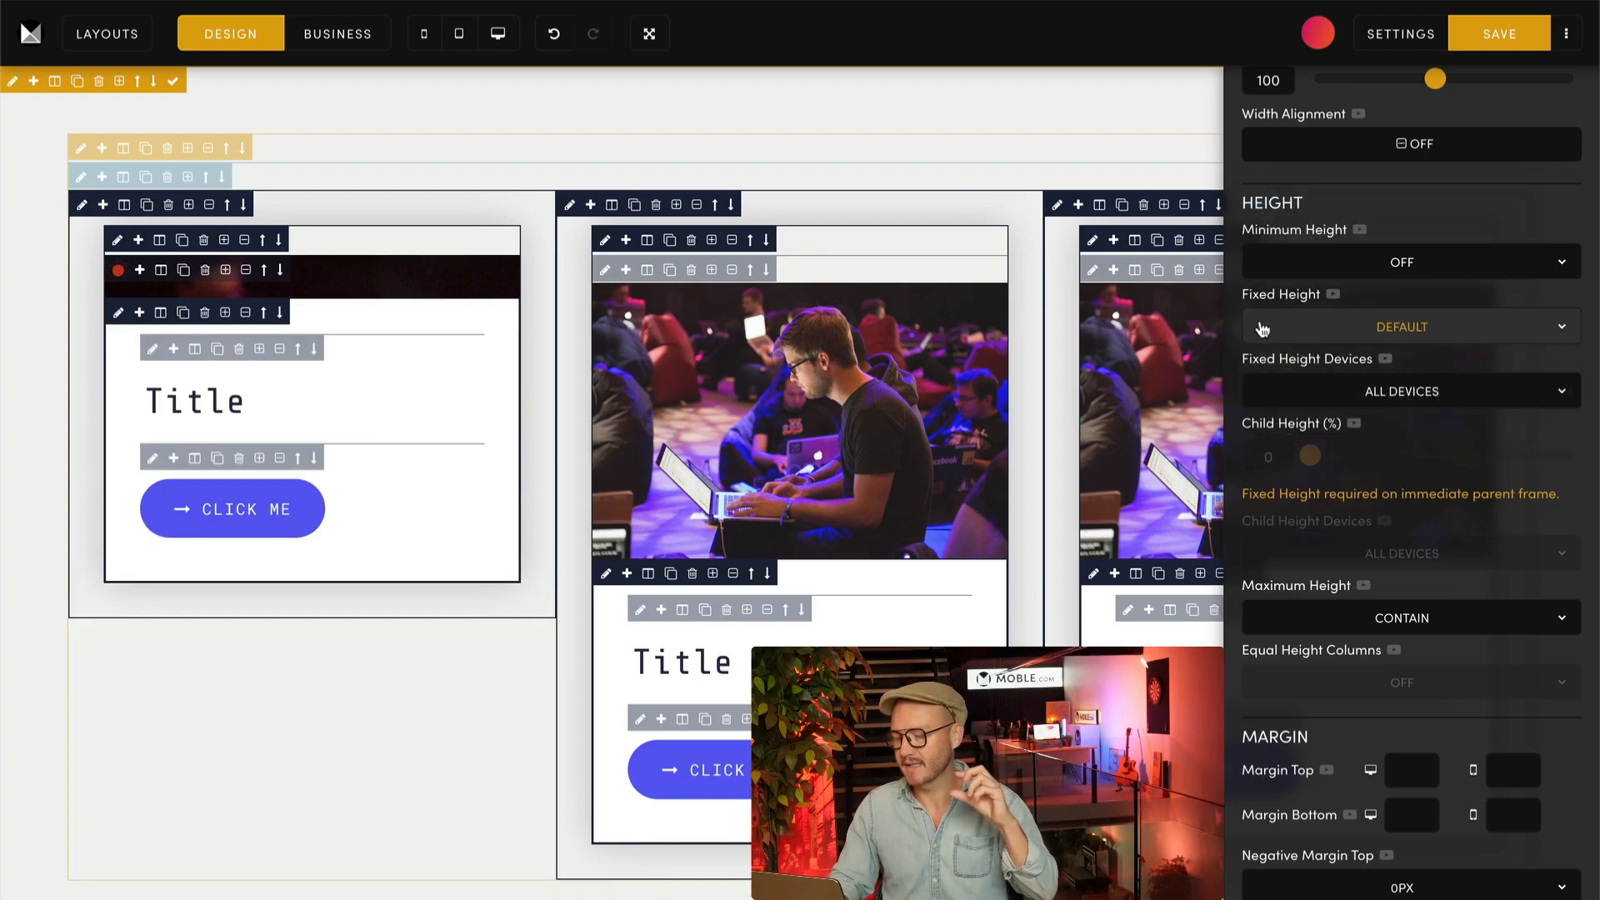
Try Full Screen as the image row's fixed height and settle on 400px (250px on mobile)
{"action": "left_click", "coordinate": [1318, 330]}
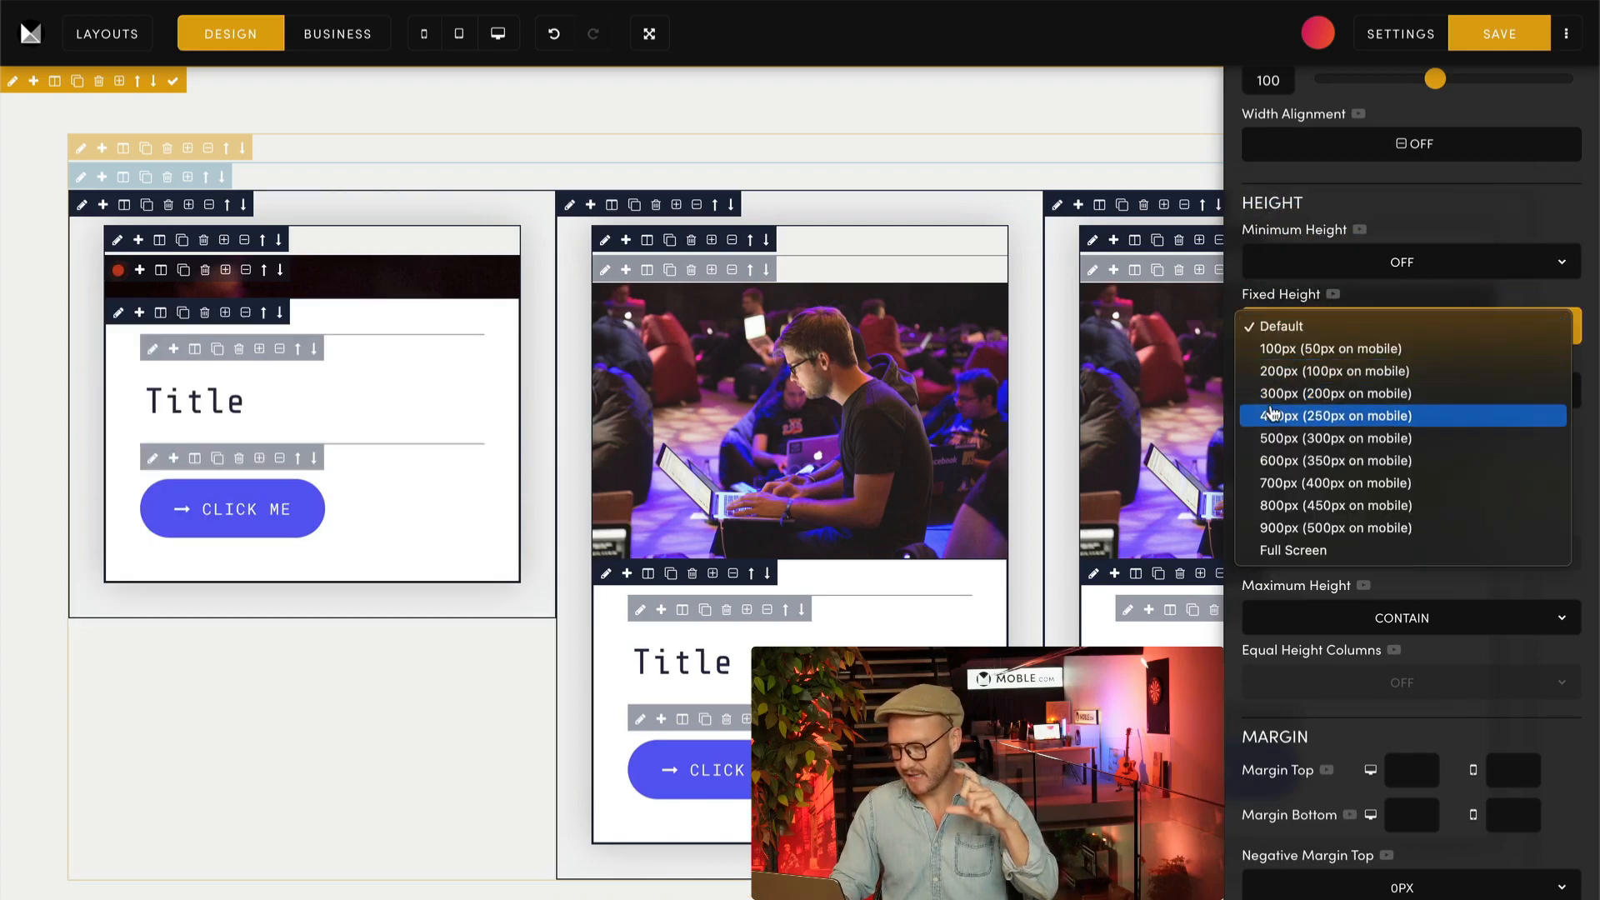
{"action": "left_click", "coordinate": [1305, 419]}
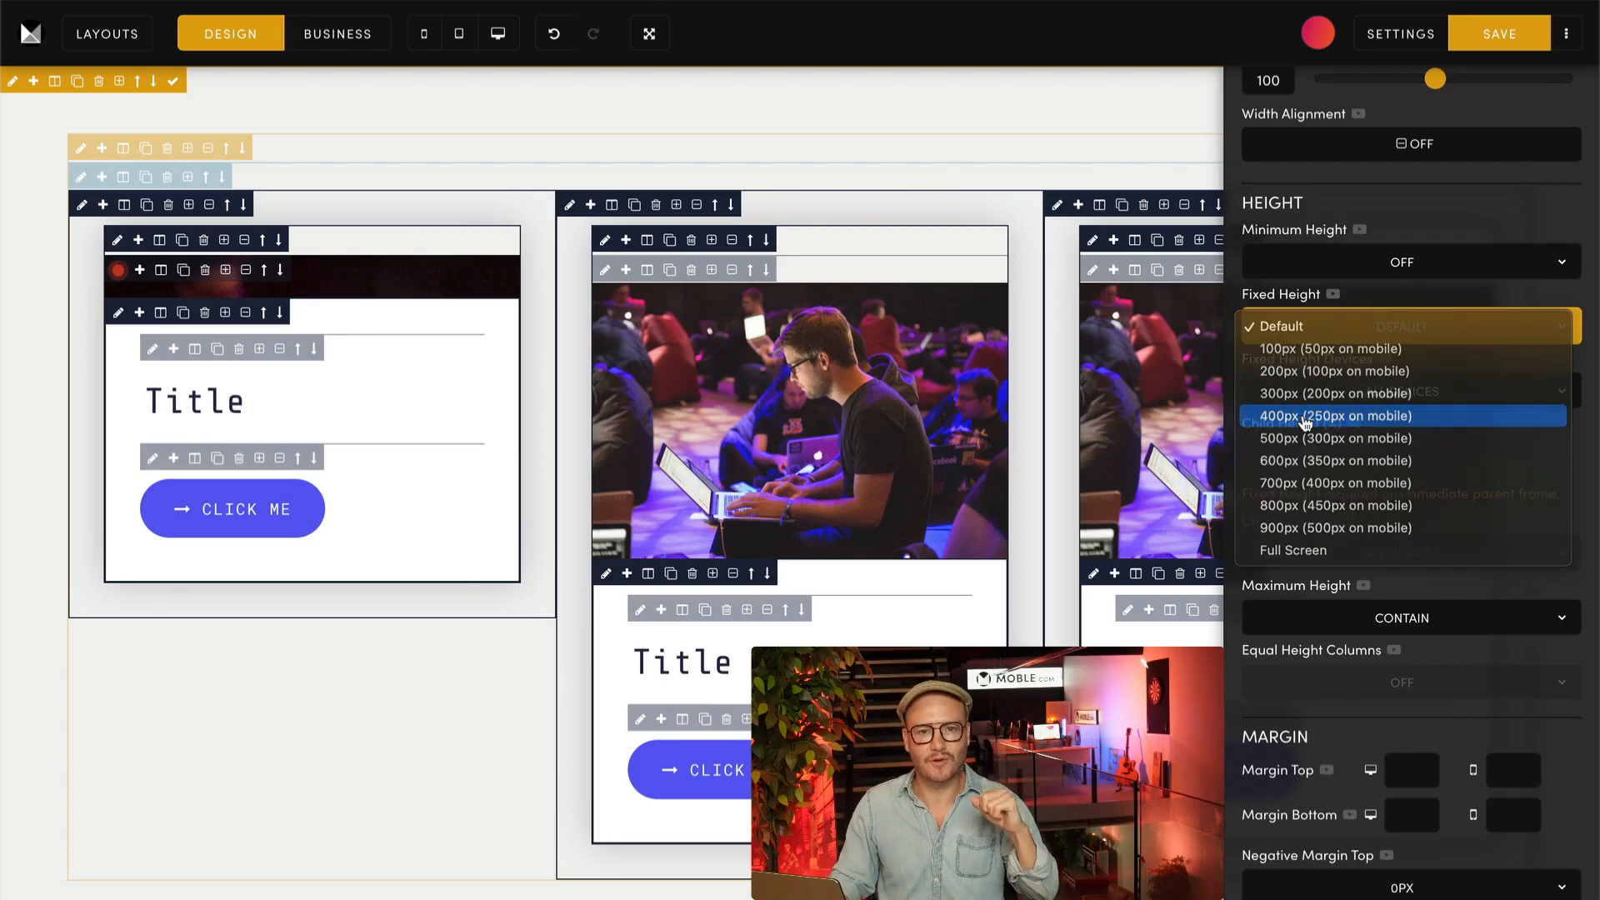
{"action": "left_click", "coordinate": [1356, 338]}
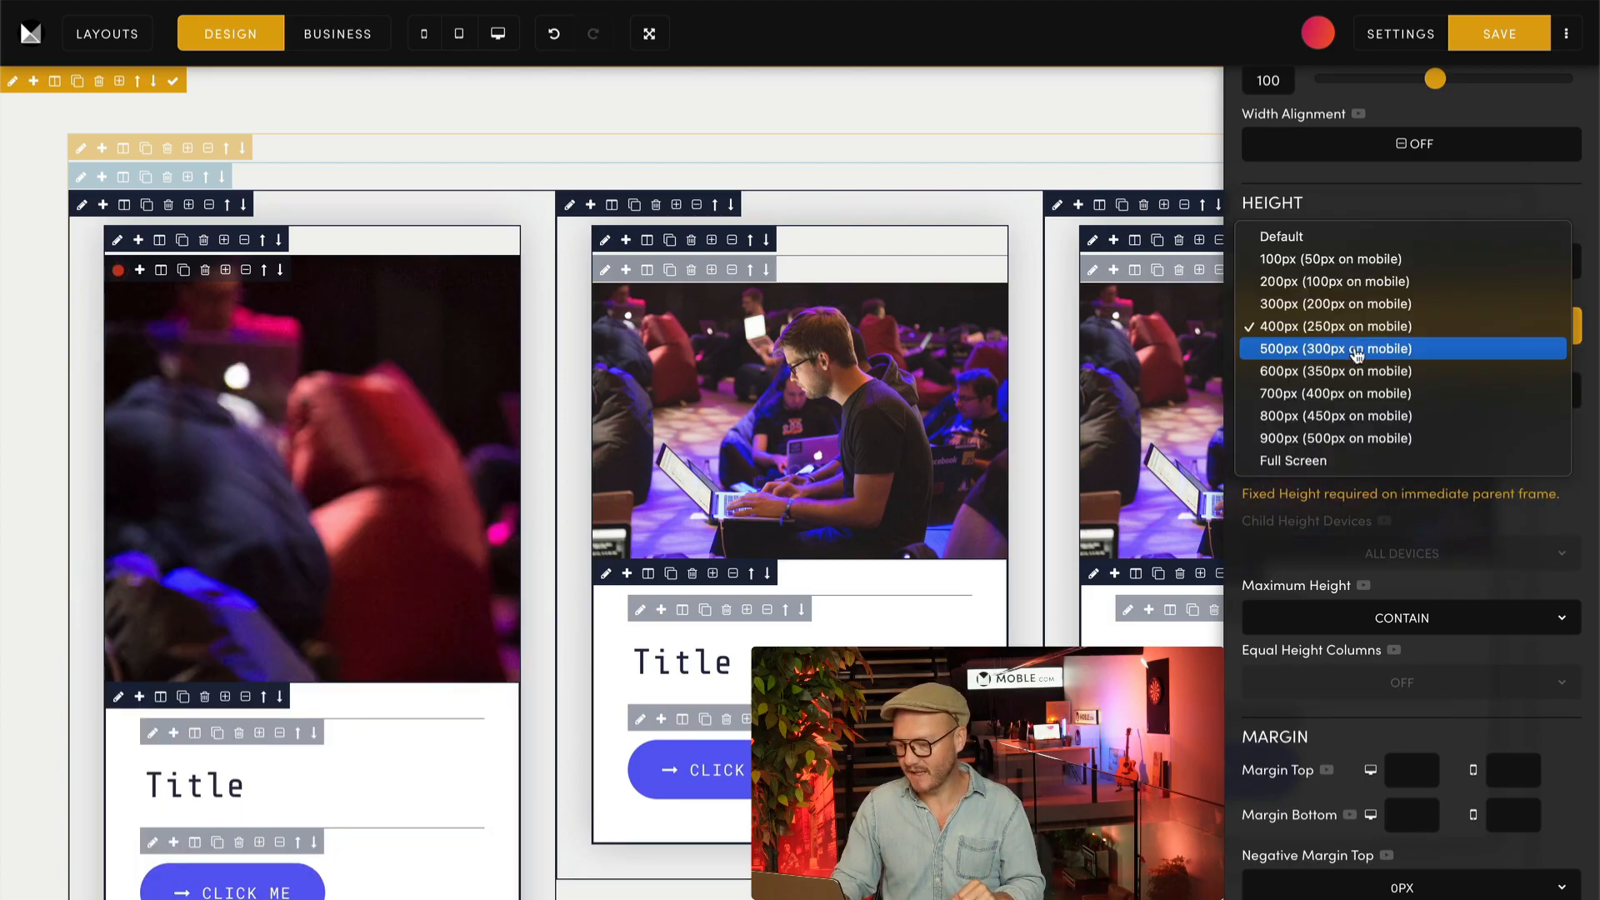
{"action": "left_click", "coordinate": [1332, 461]}
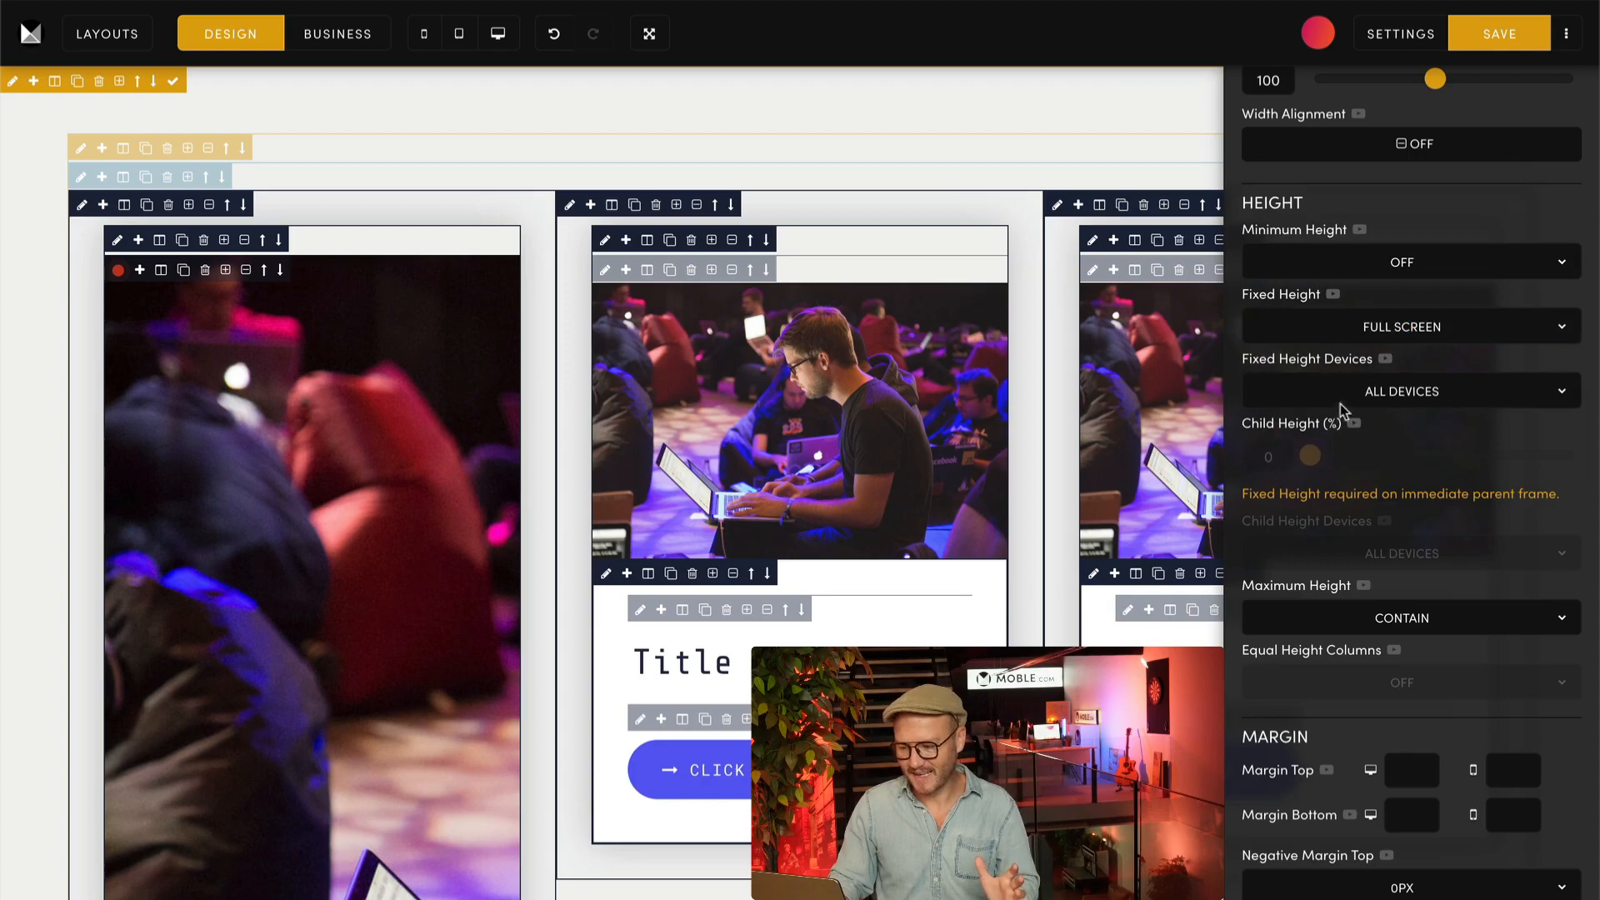
{"action": "left_click", "coordinate": [1359, 331]}
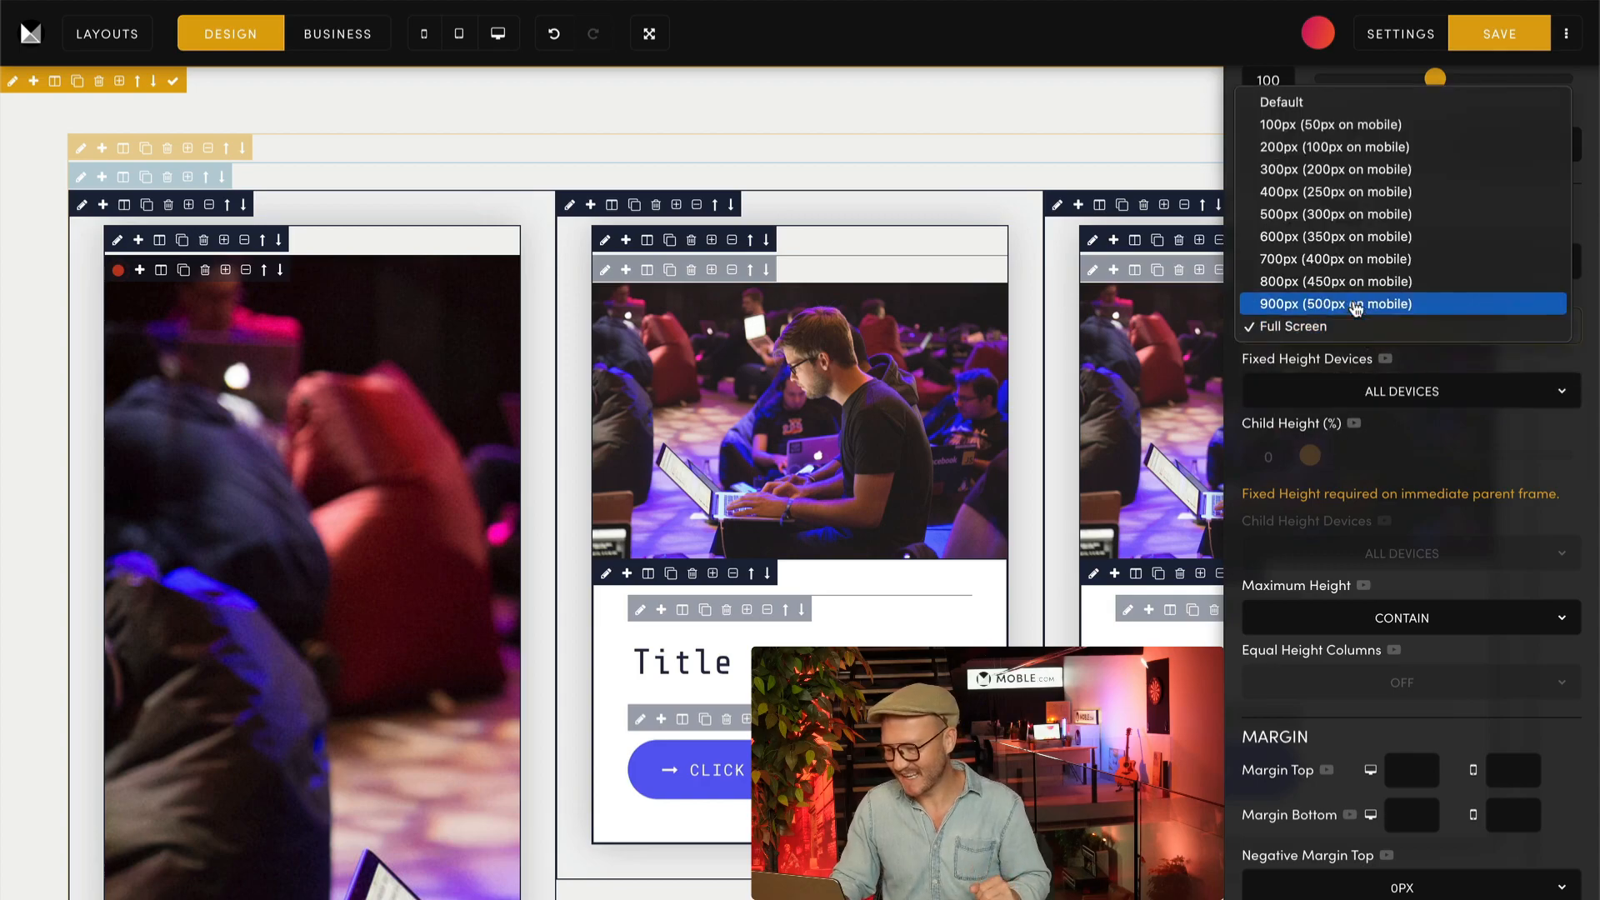
{"action": "left_click", "coordinate": [1331, 195]}
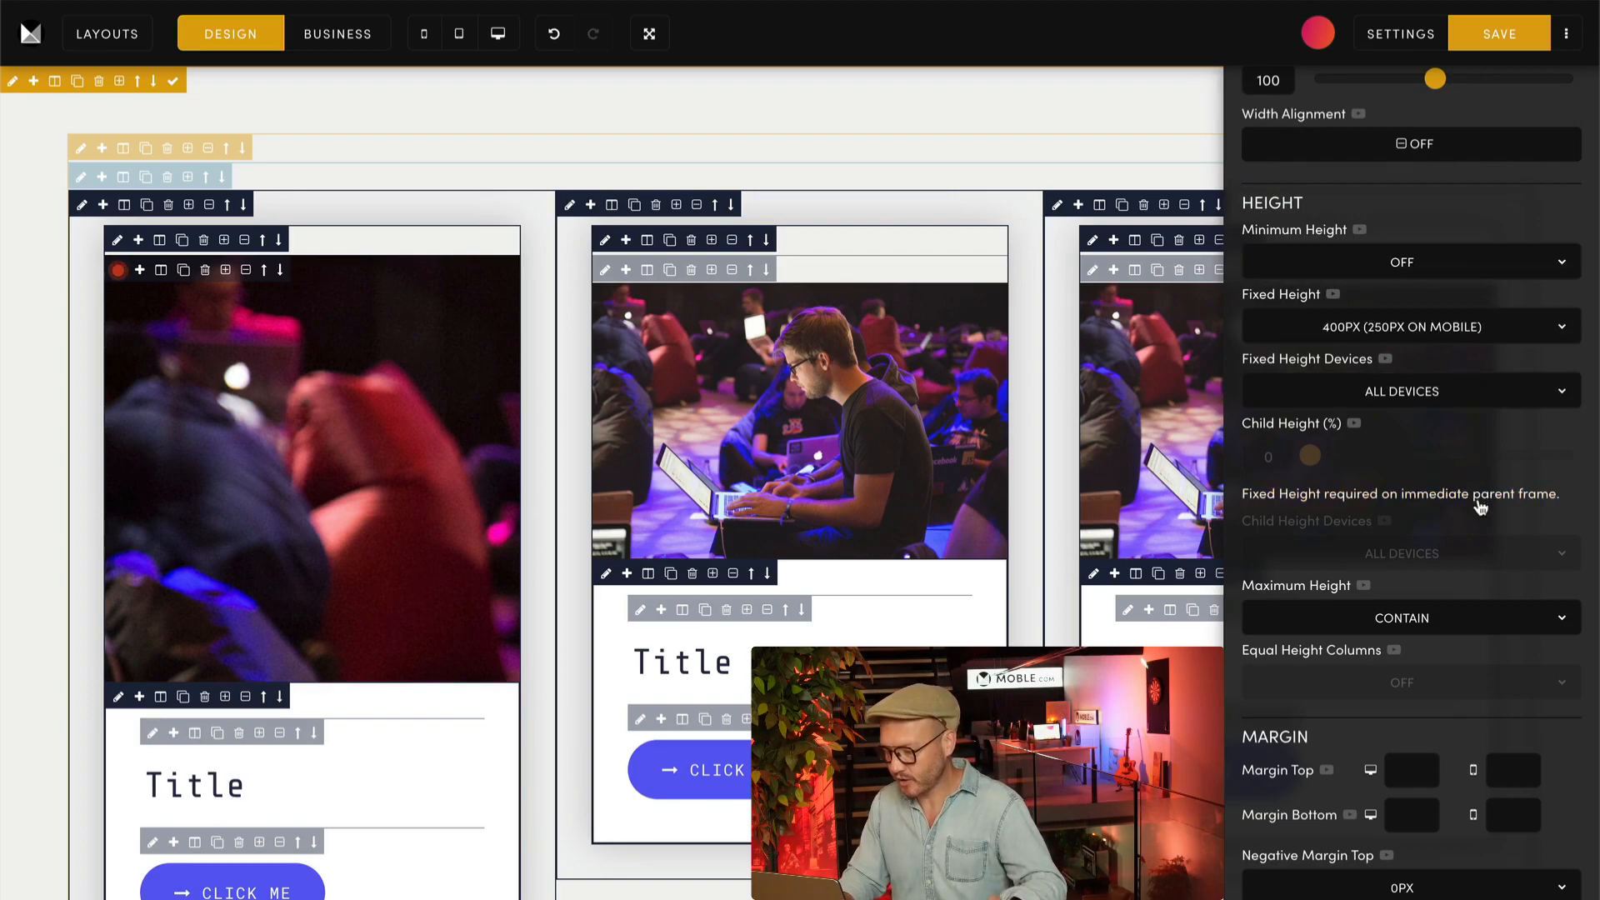
Examine the overflow options in the image row's advanced settings, leave them as they are and close the row settings
{"action": "scroll", "coordinate": [1514, 363], "scroll_direction": "up", "scroll_amount": 1}
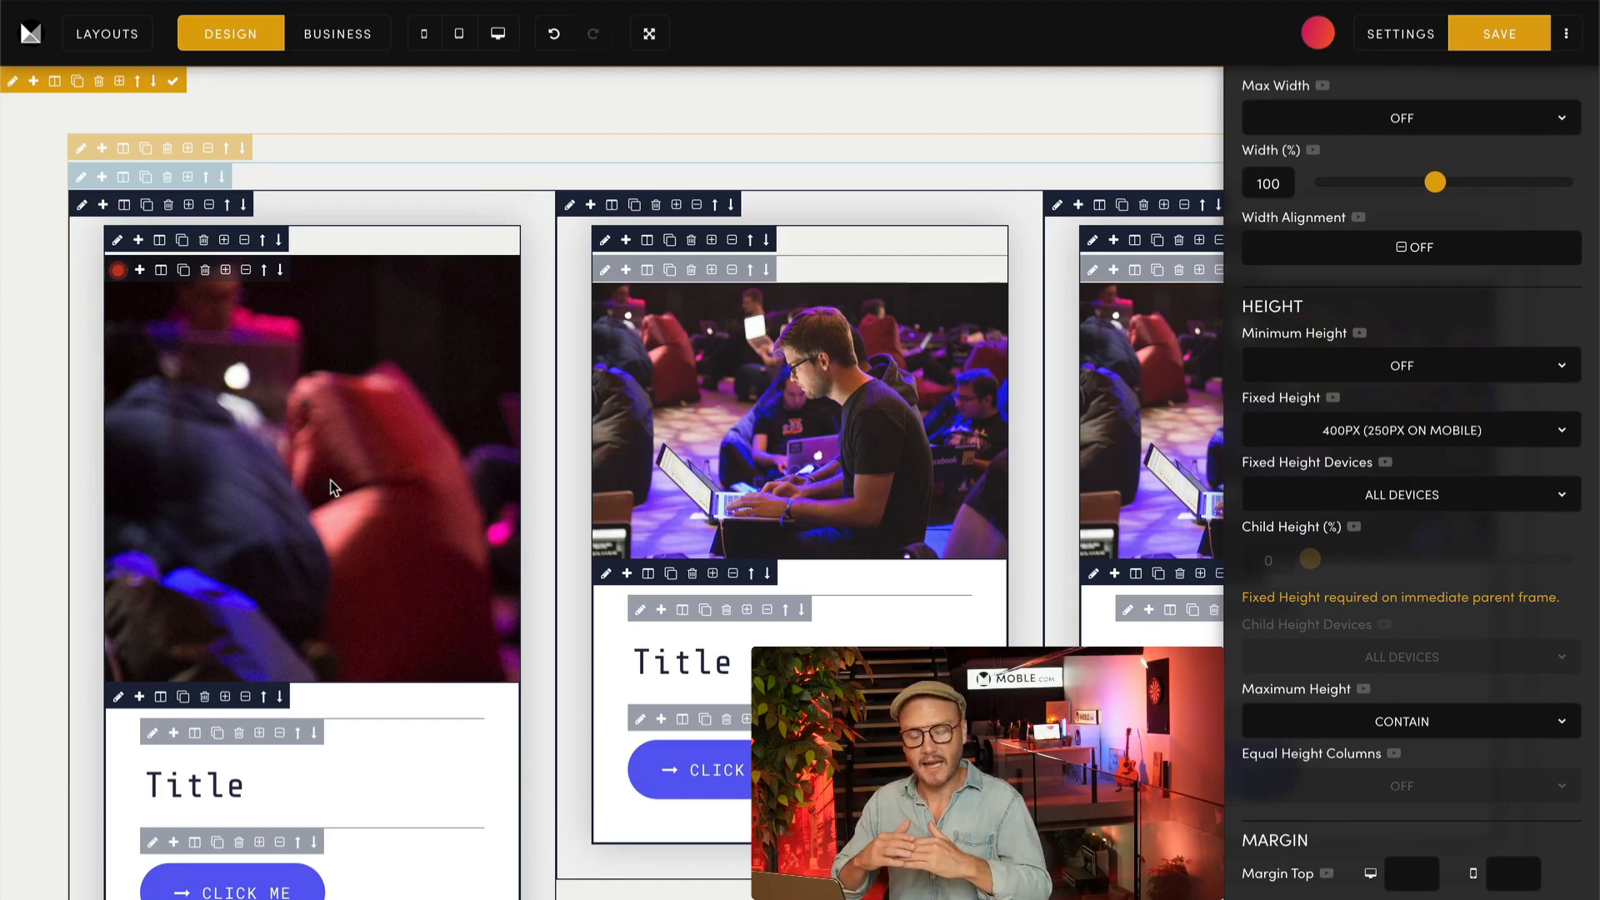
{"action": "scroll", "coordinate": [1544, 198], "scroll_direction": "up", "scroll_amount": 5}
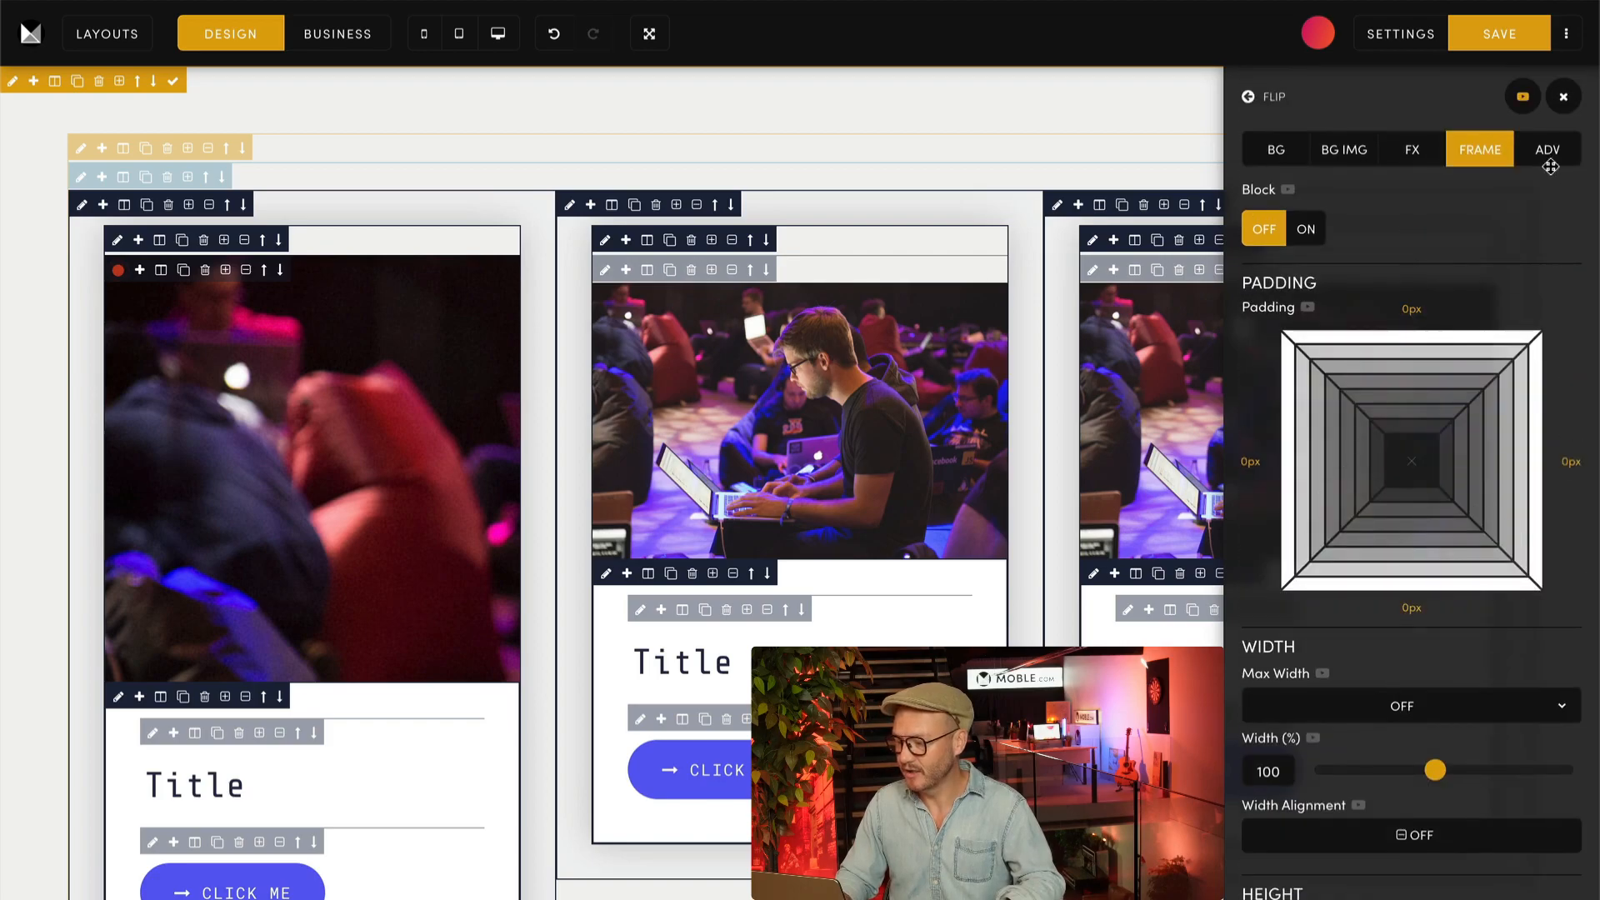
{"action": "left_click", "coordinate": [1548, 158]}
{"action": "scroll", "coordinate": [1533, 527], "scroll_direction": "down", "scroll_amount": 5}
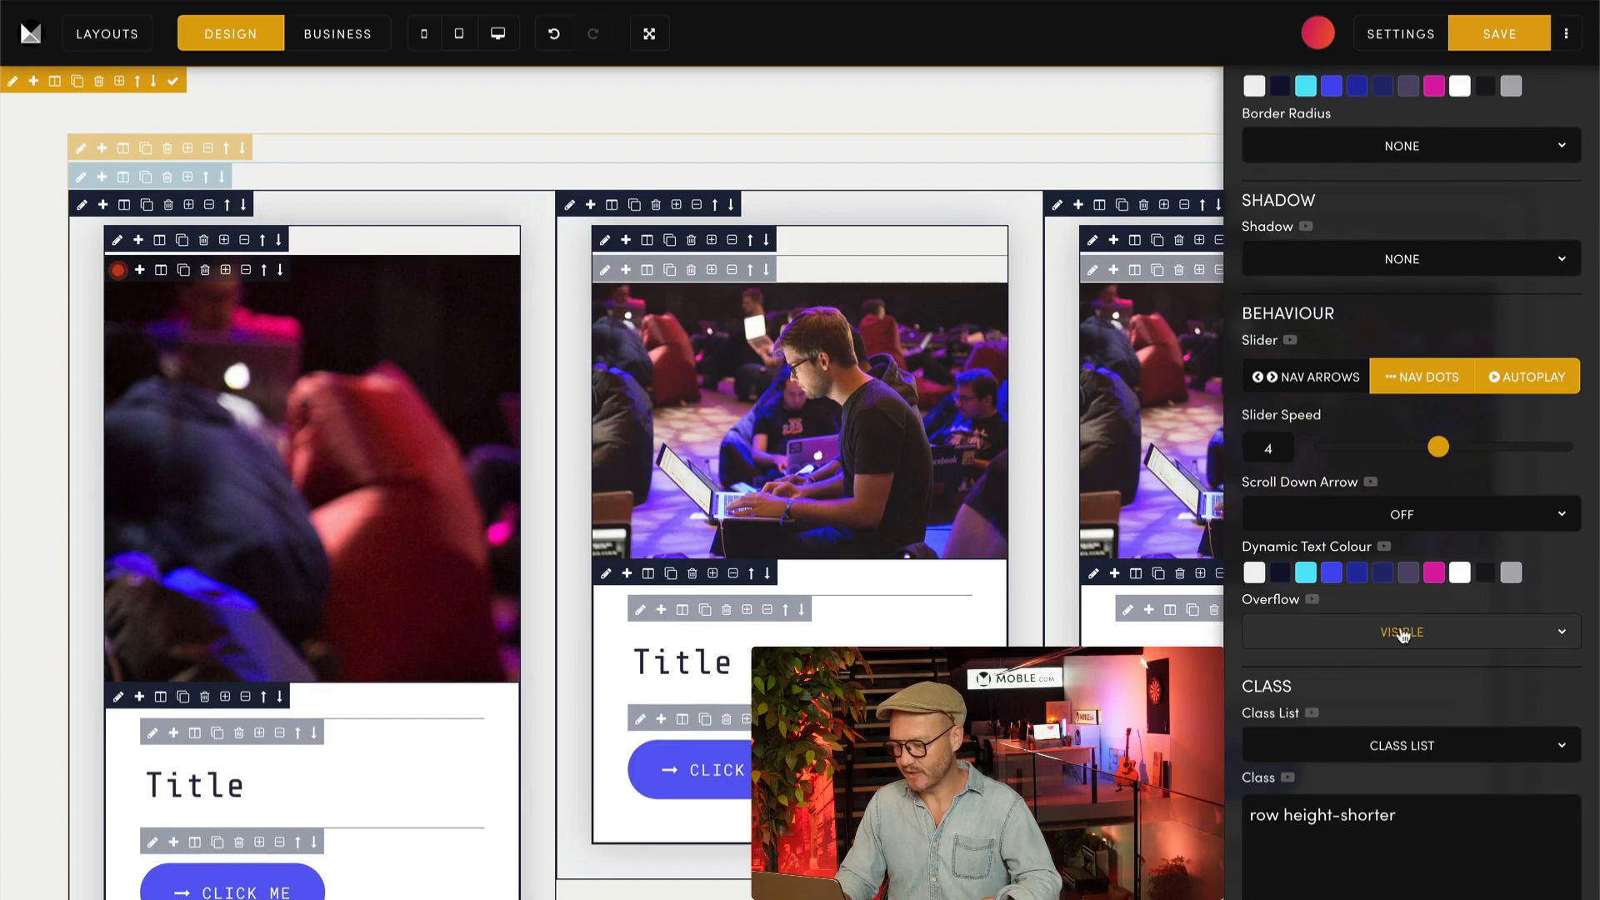
{"action": "left_click", "coordinate": [1396, 635]}
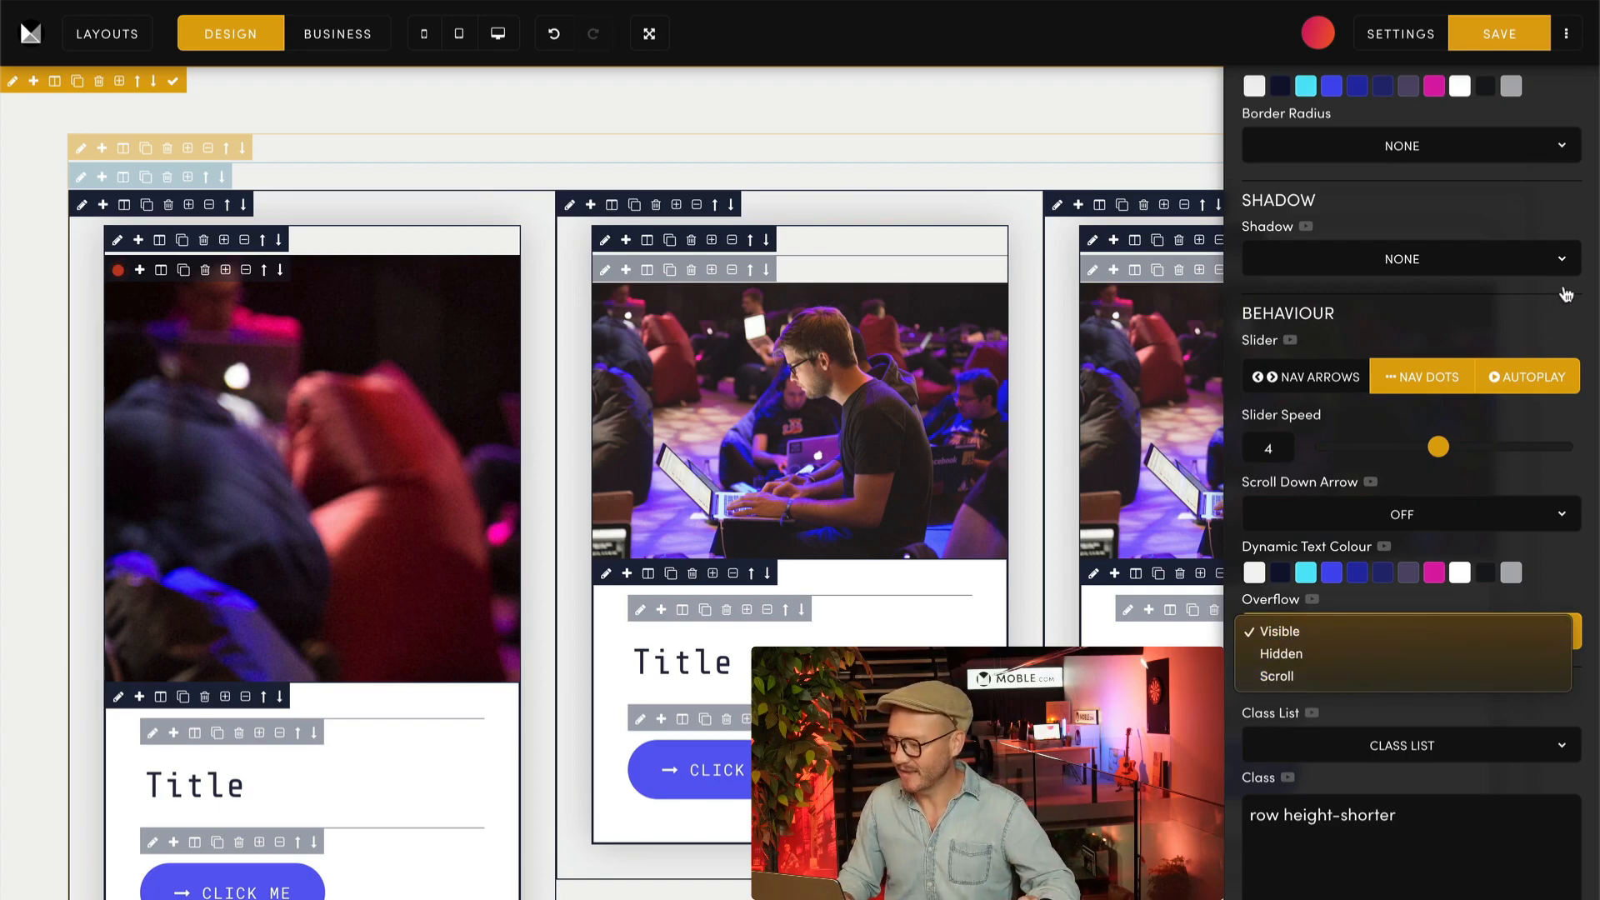
{"action": "left_click", "coordinate": [1582, 200]}
{"action": "scroll", "coordinate": [1584, 167], "scroll_direction": "up", "scroll_amount": 6}
{"action": "scroll", "coordinate": [1583, 150], "scroll_direction": "up", "scroll_amount": 2}
{"action": "left_click", "coordinate": [1567, 109]}
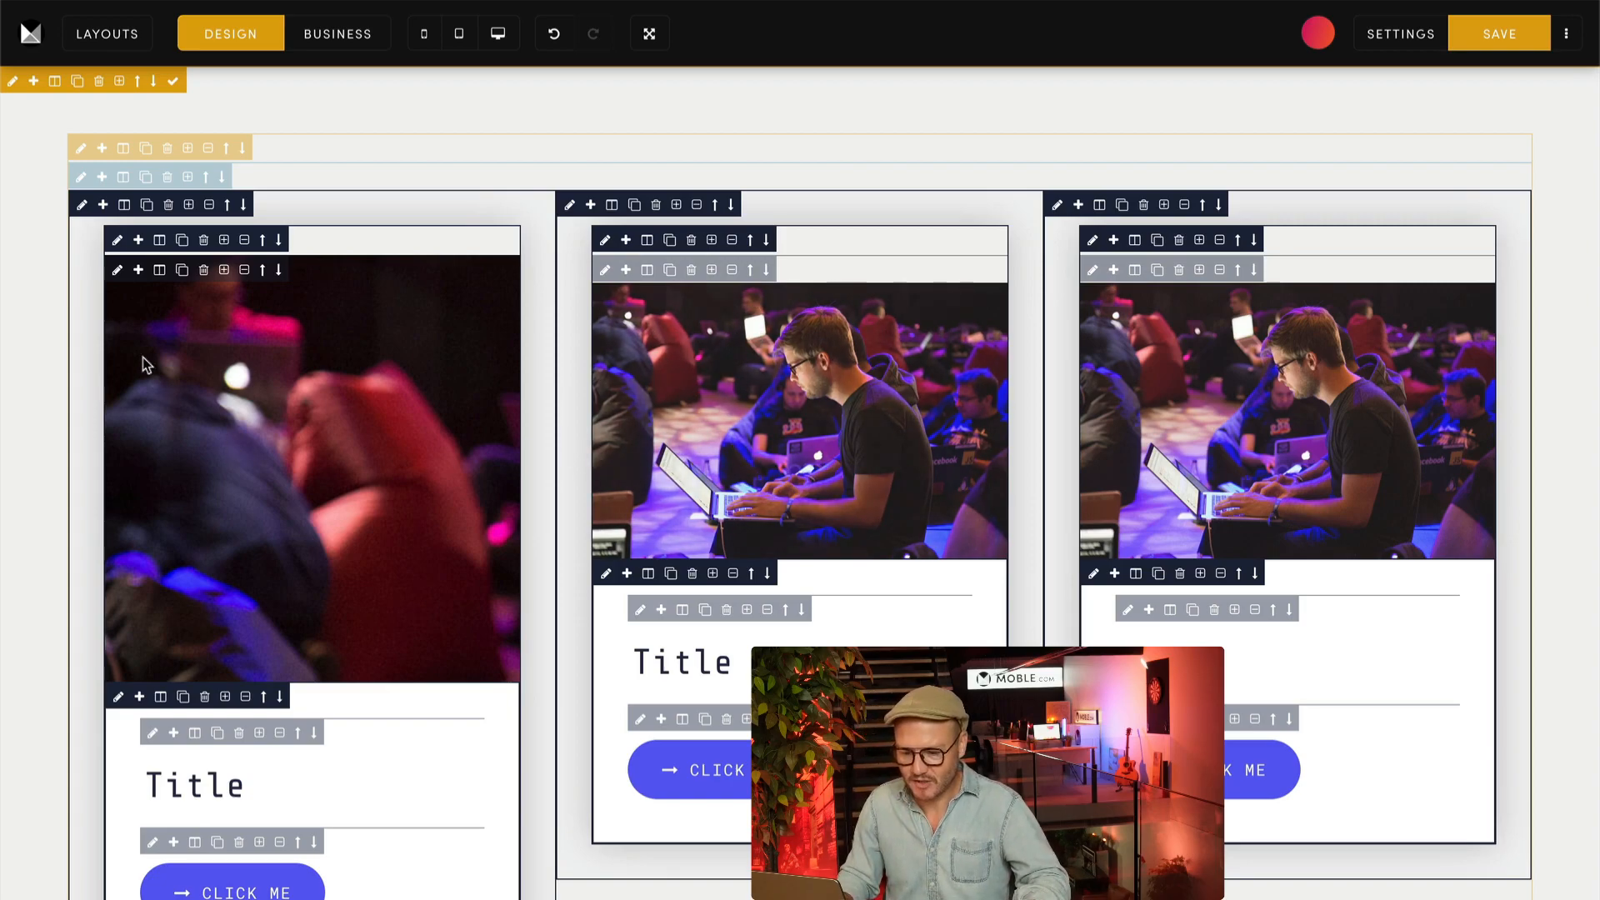
Set the first card's background image position to Centre Centre and its fit to Cover
{"action": "left_click", "coordinate": [118, 271]}
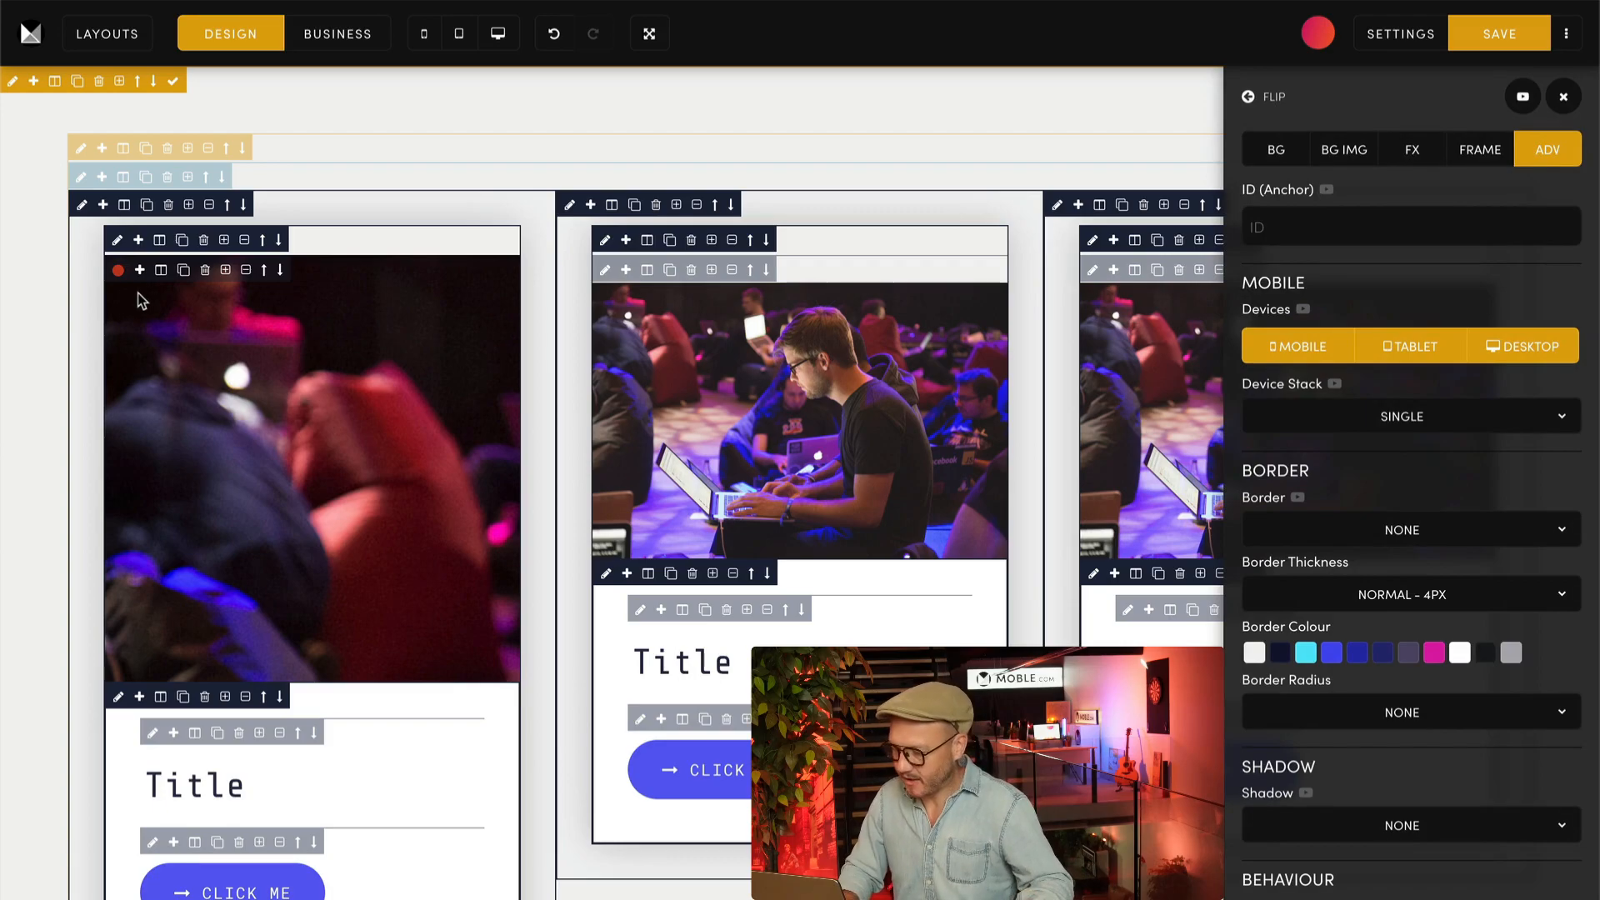
{"action": "left_click", "coordinate": [1325, 148]}
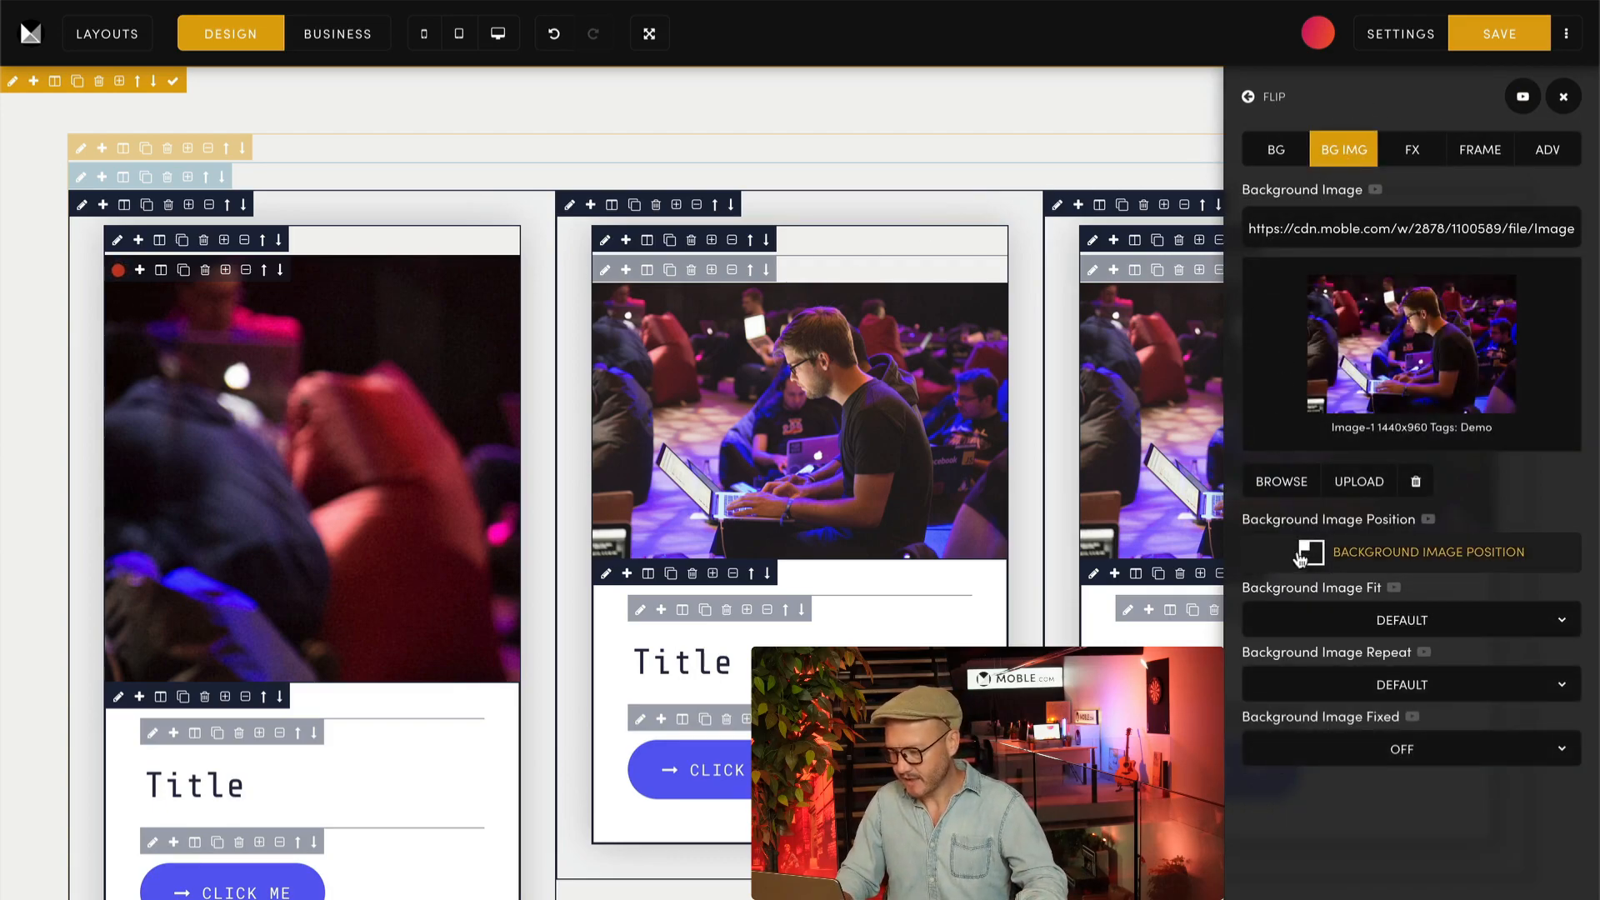
{"action": "left_click", "coordinate": [1400, 556]}
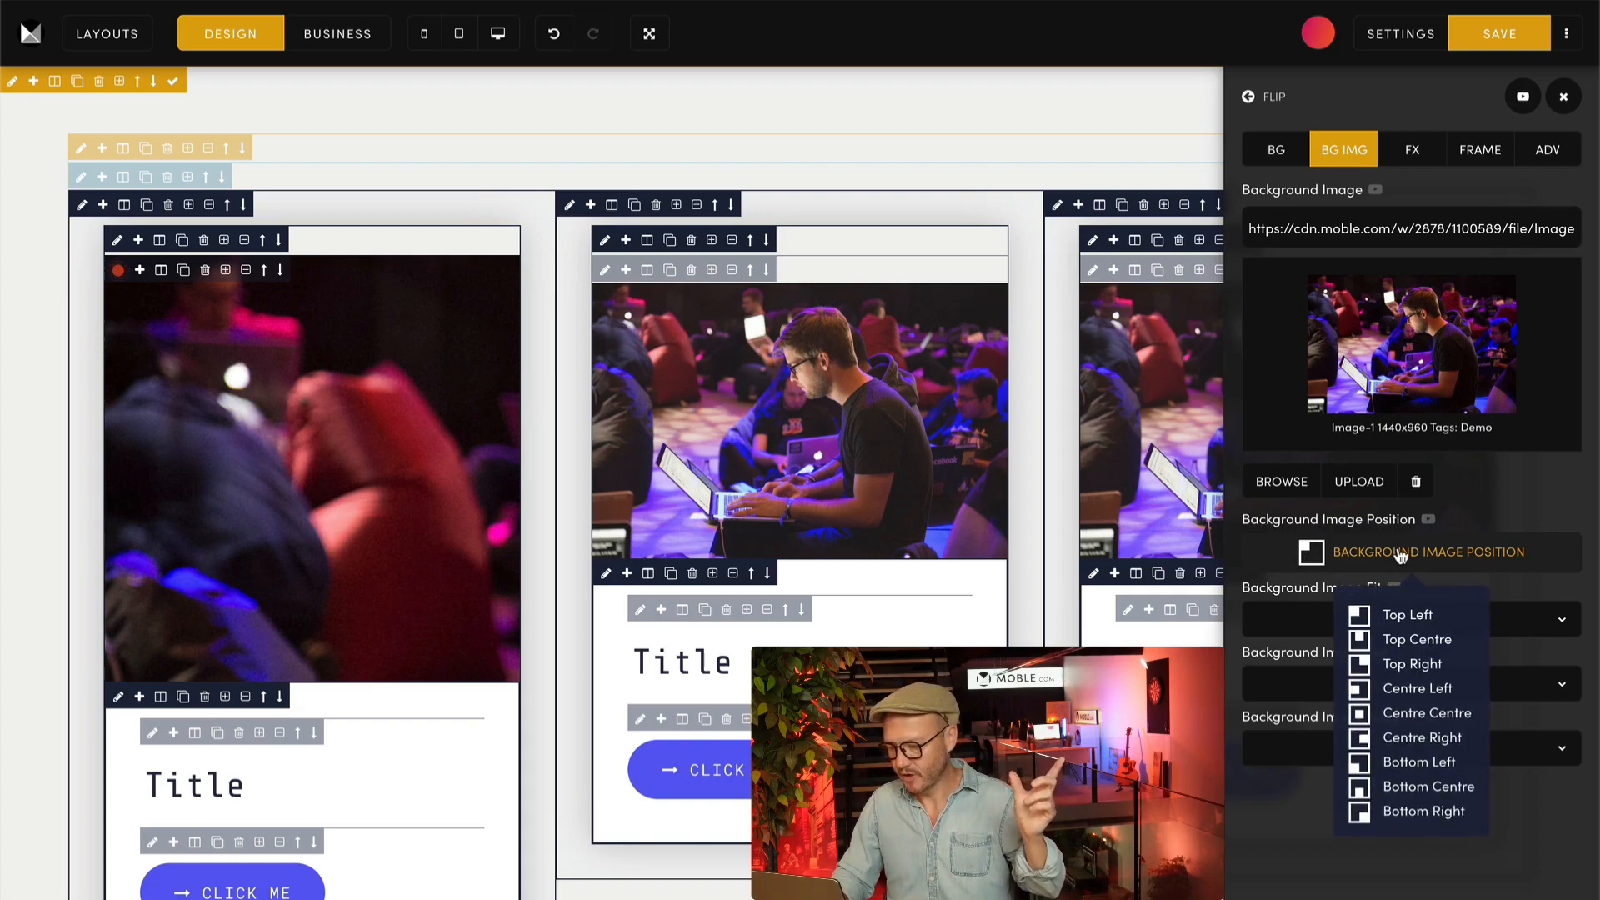
{"action": "left_click", "coordinate": [1422, 715]}
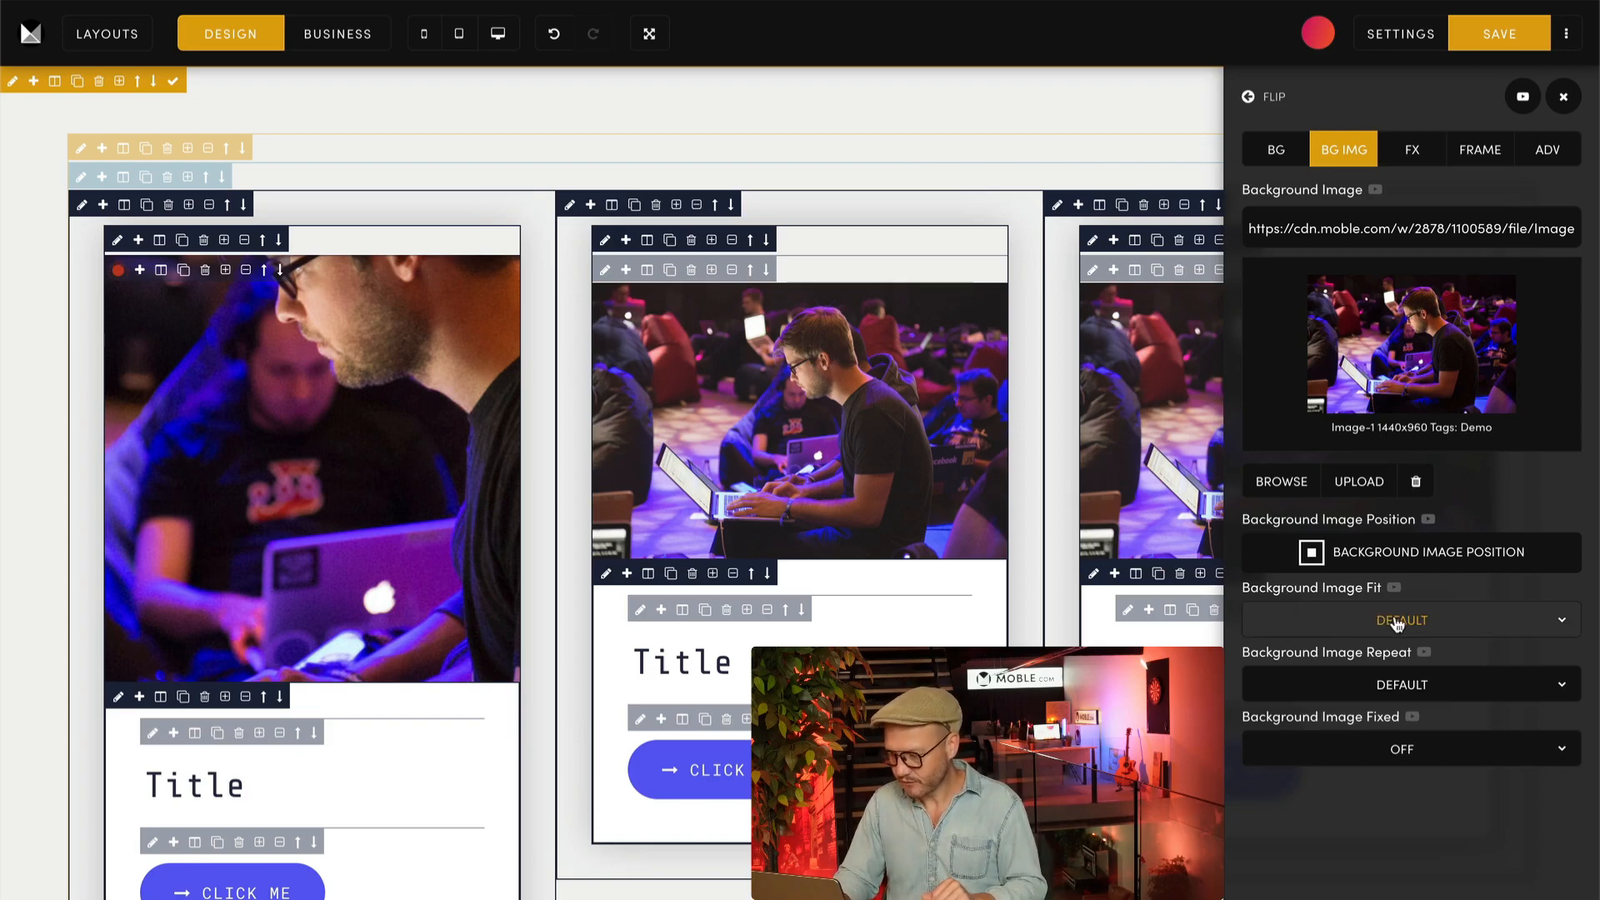
{"action": "left_click", "coordinate": [1397, 621]}
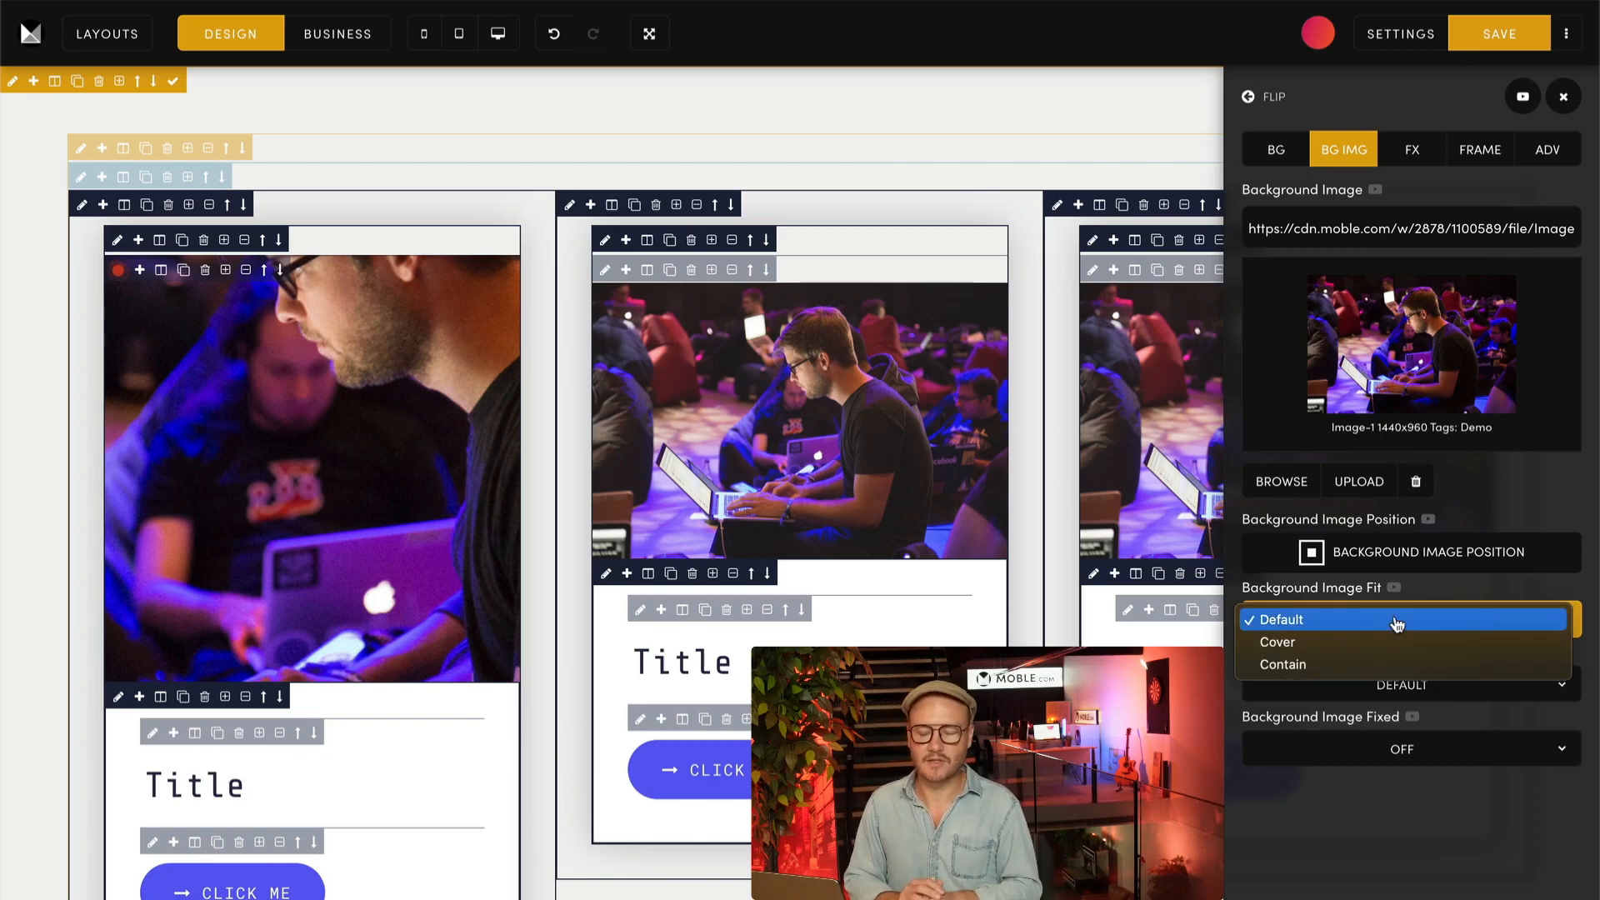
{"action": "left_click", "coordinate": [1306, 642]}
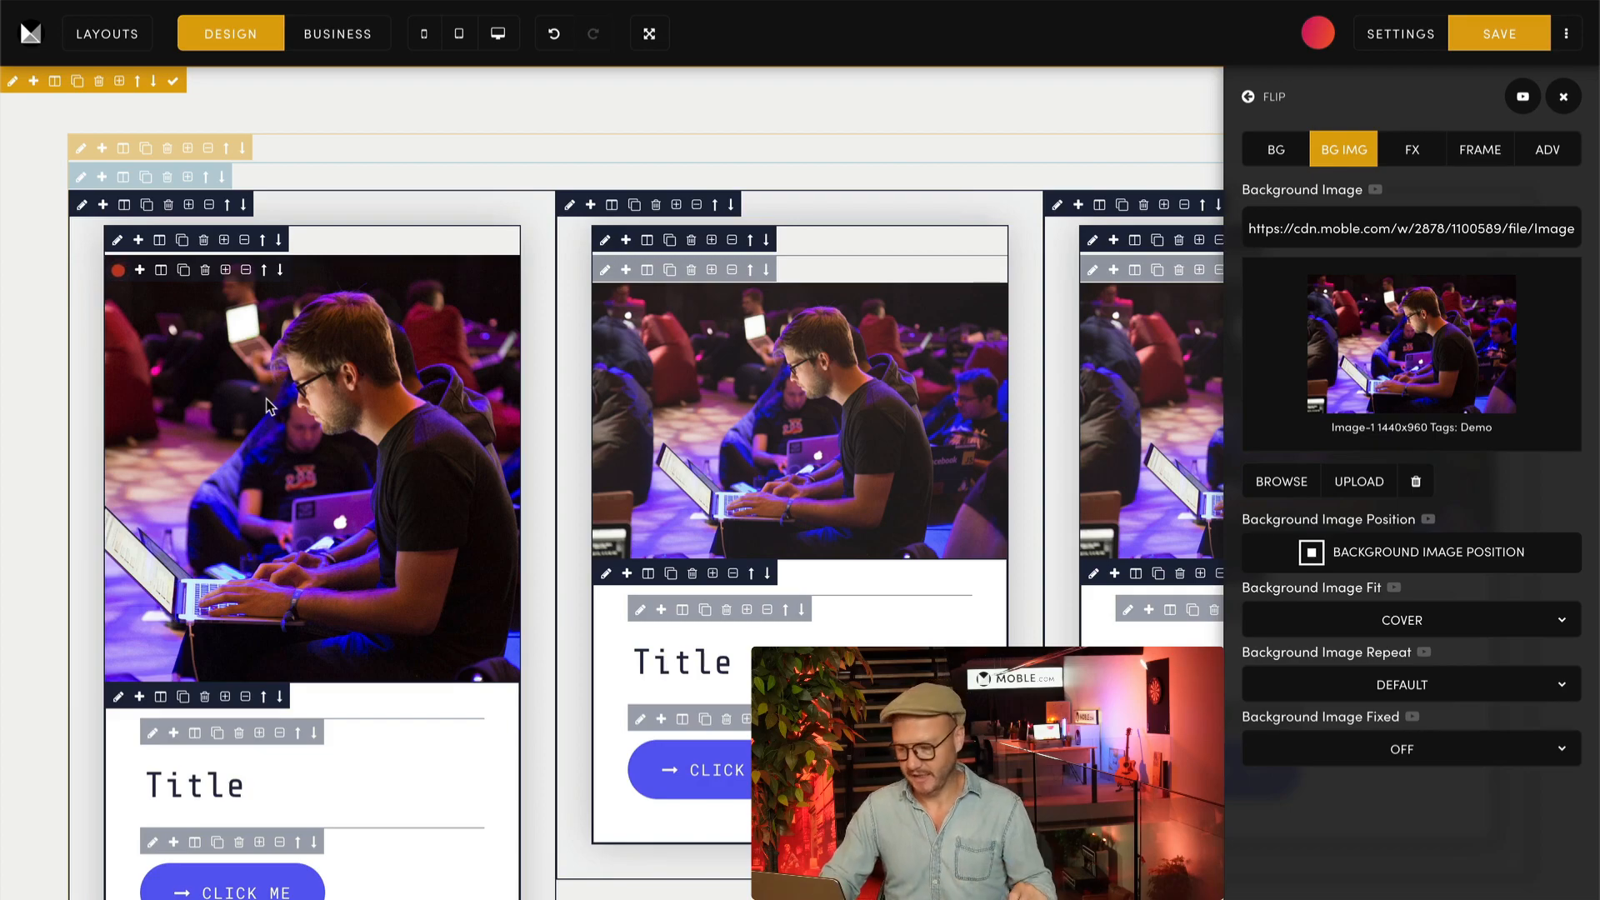
Try Contain as the first card's background image fit, set its repeat to No Repeat and return the fit to Cover
{"action": "left_click", "coordinate": [1328, 620]}
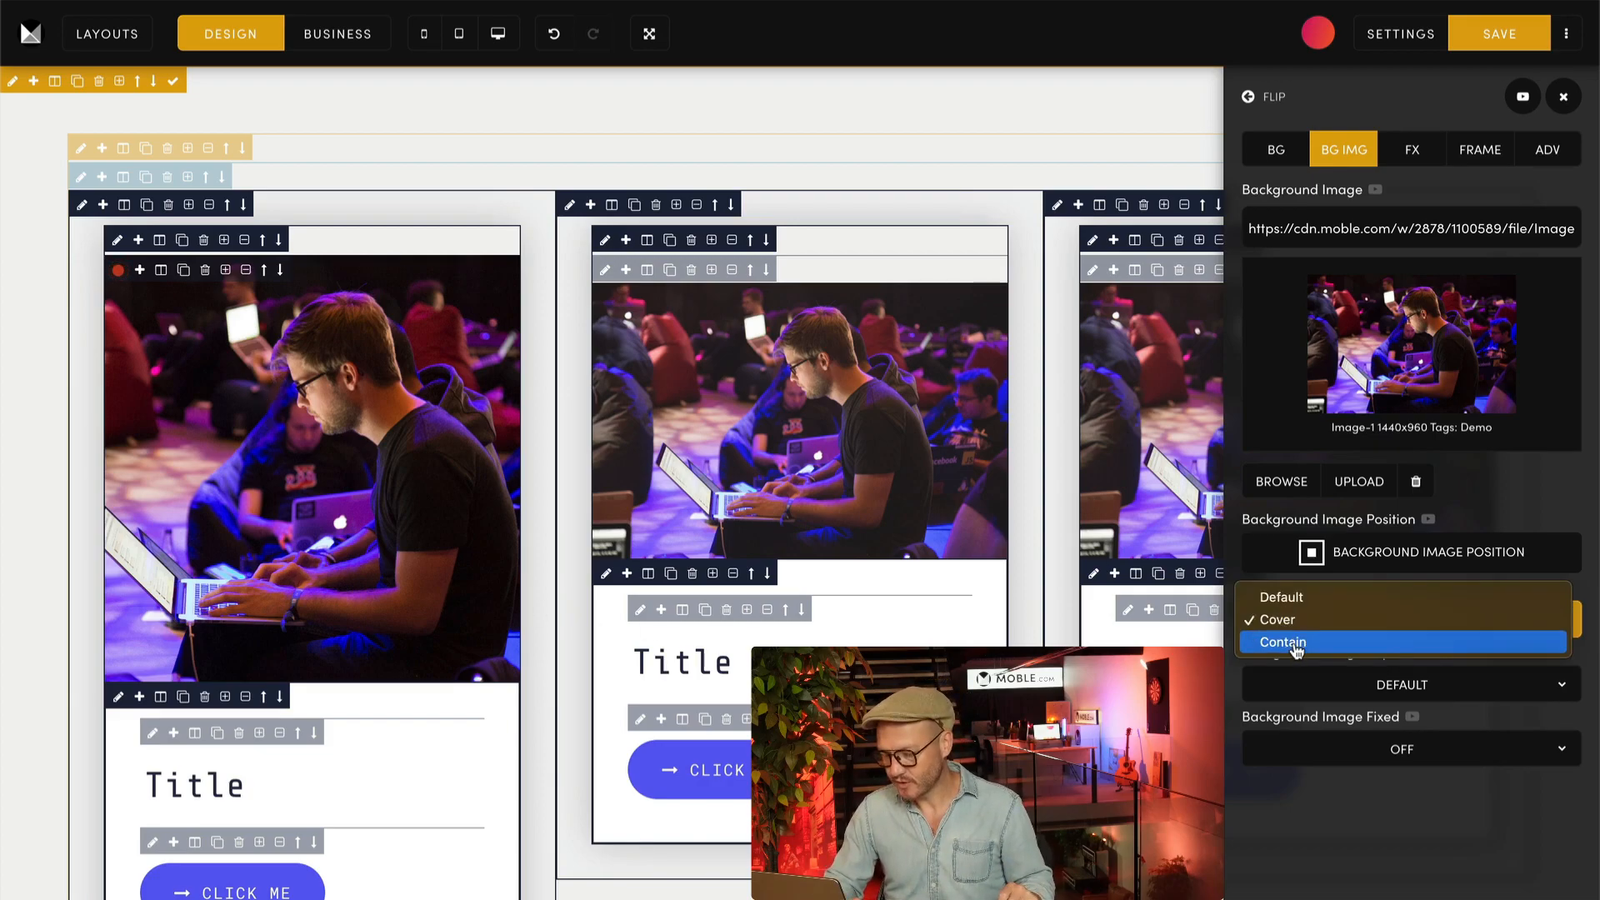
{"action": "left_click", "coordinate": [1297, 650]}
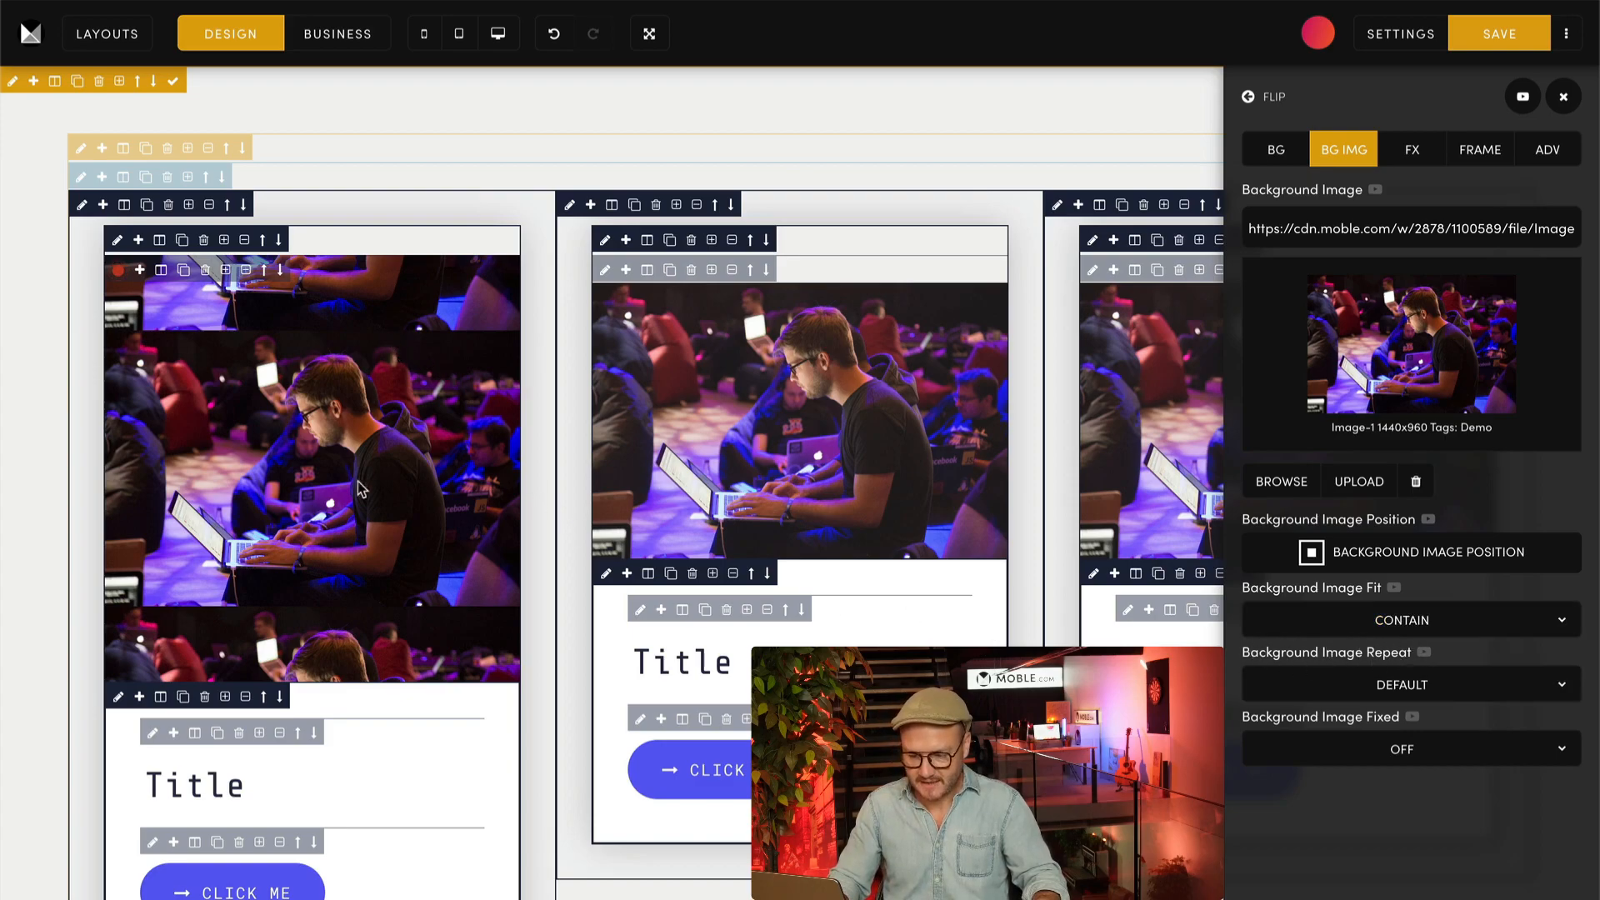
{"action": "left_click", "coordinate": [1439, 688]}
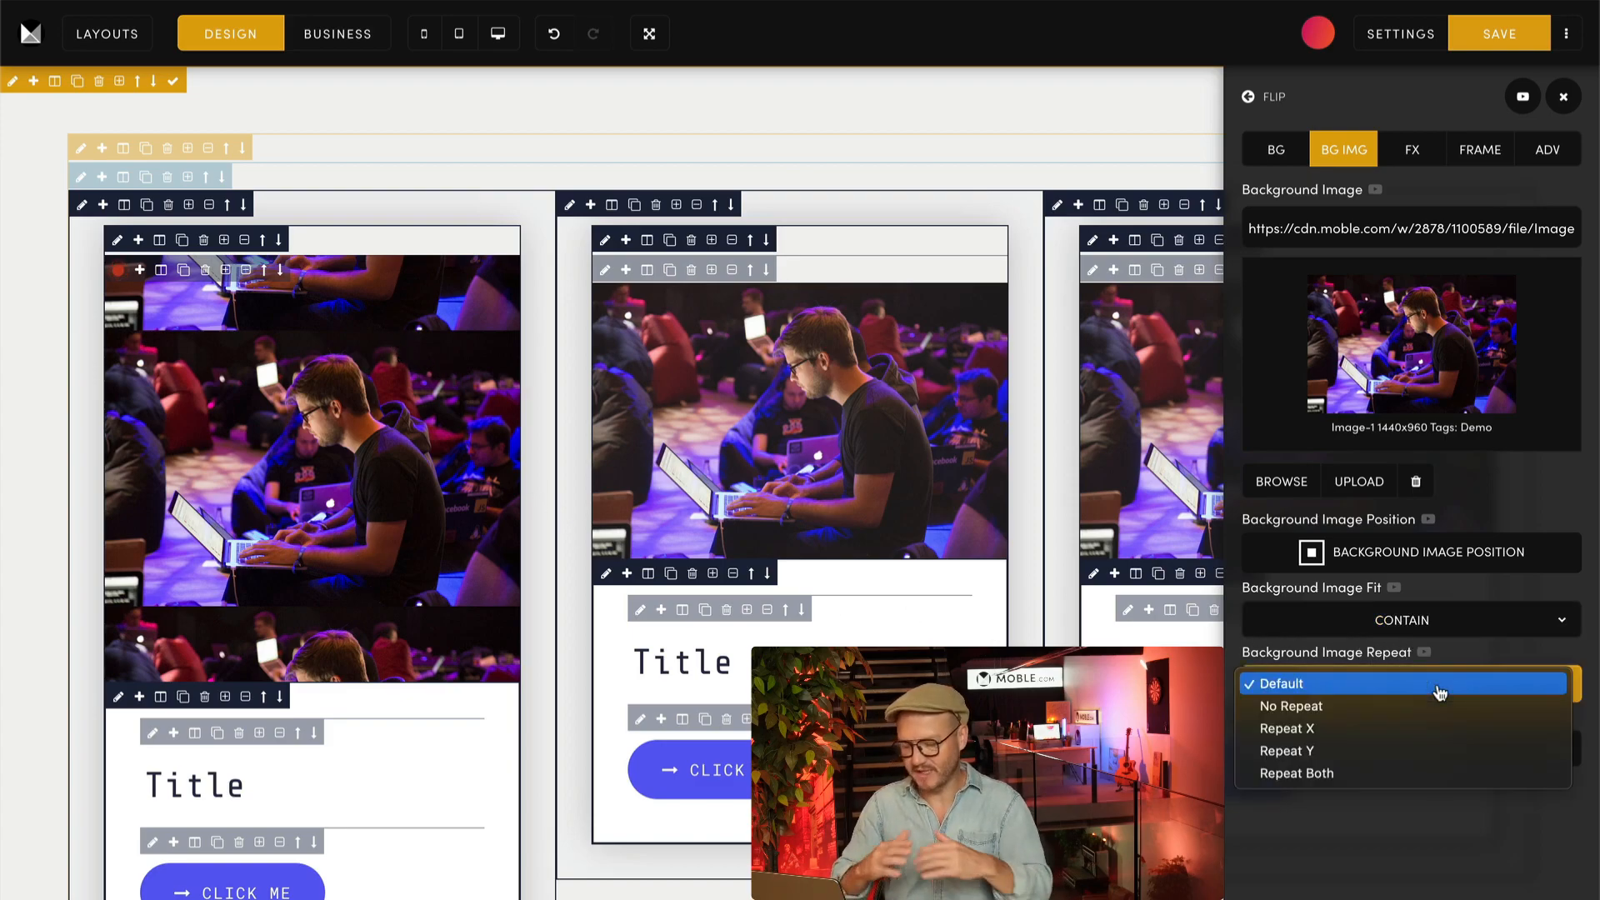
{"action": "left_click", "coordinate": [1364, 708]}
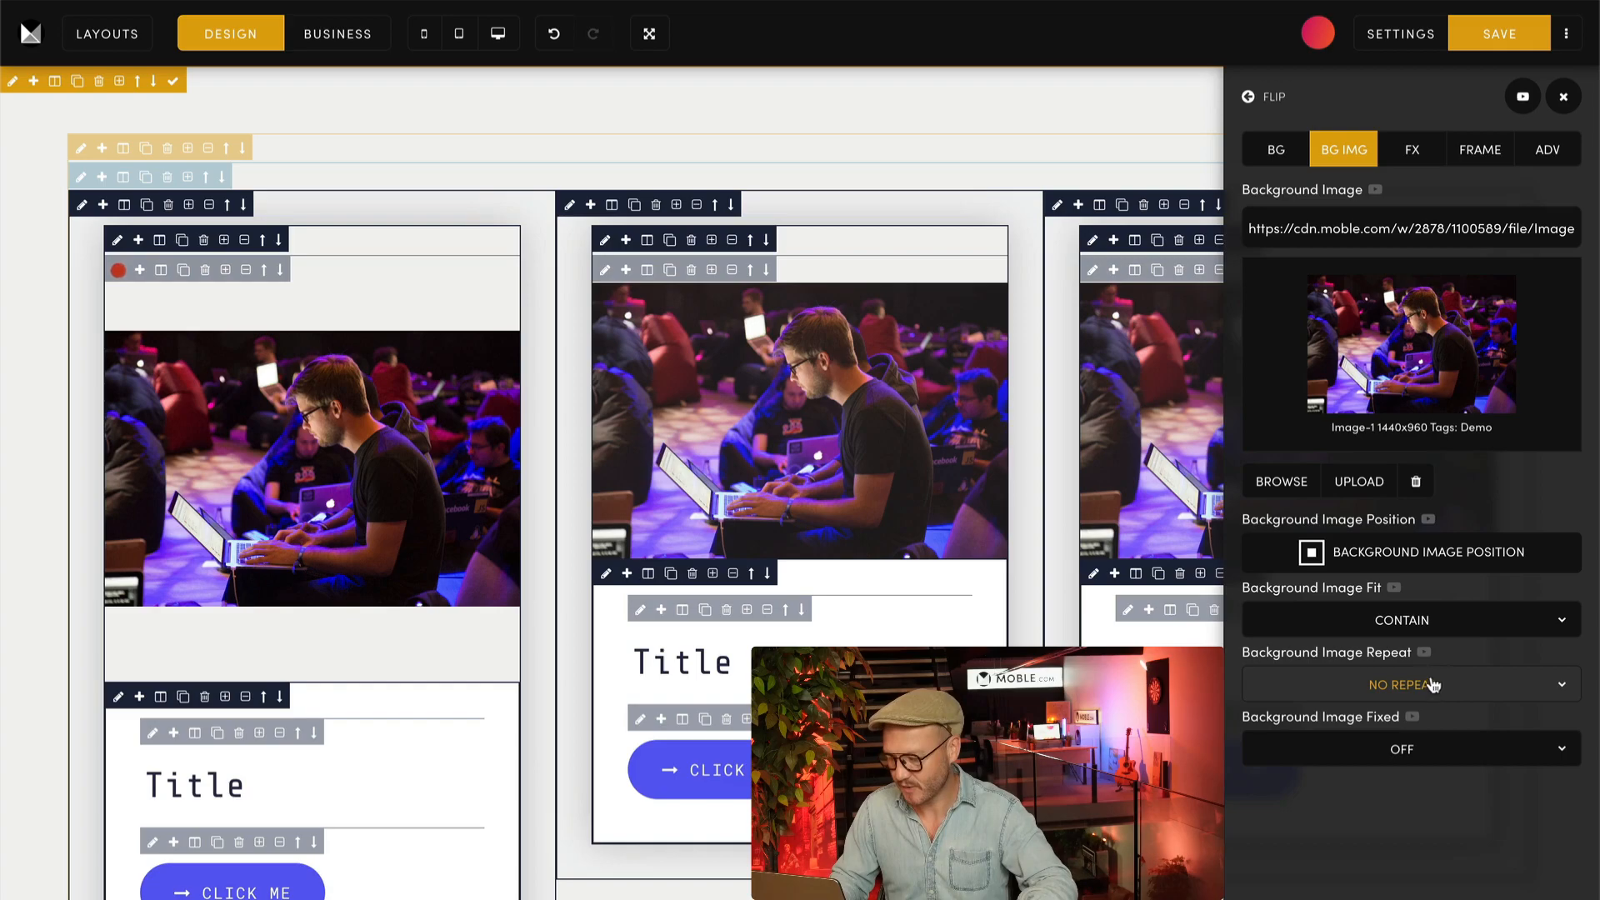
{"action": "left_click", "coordinate": [1425, 629]}
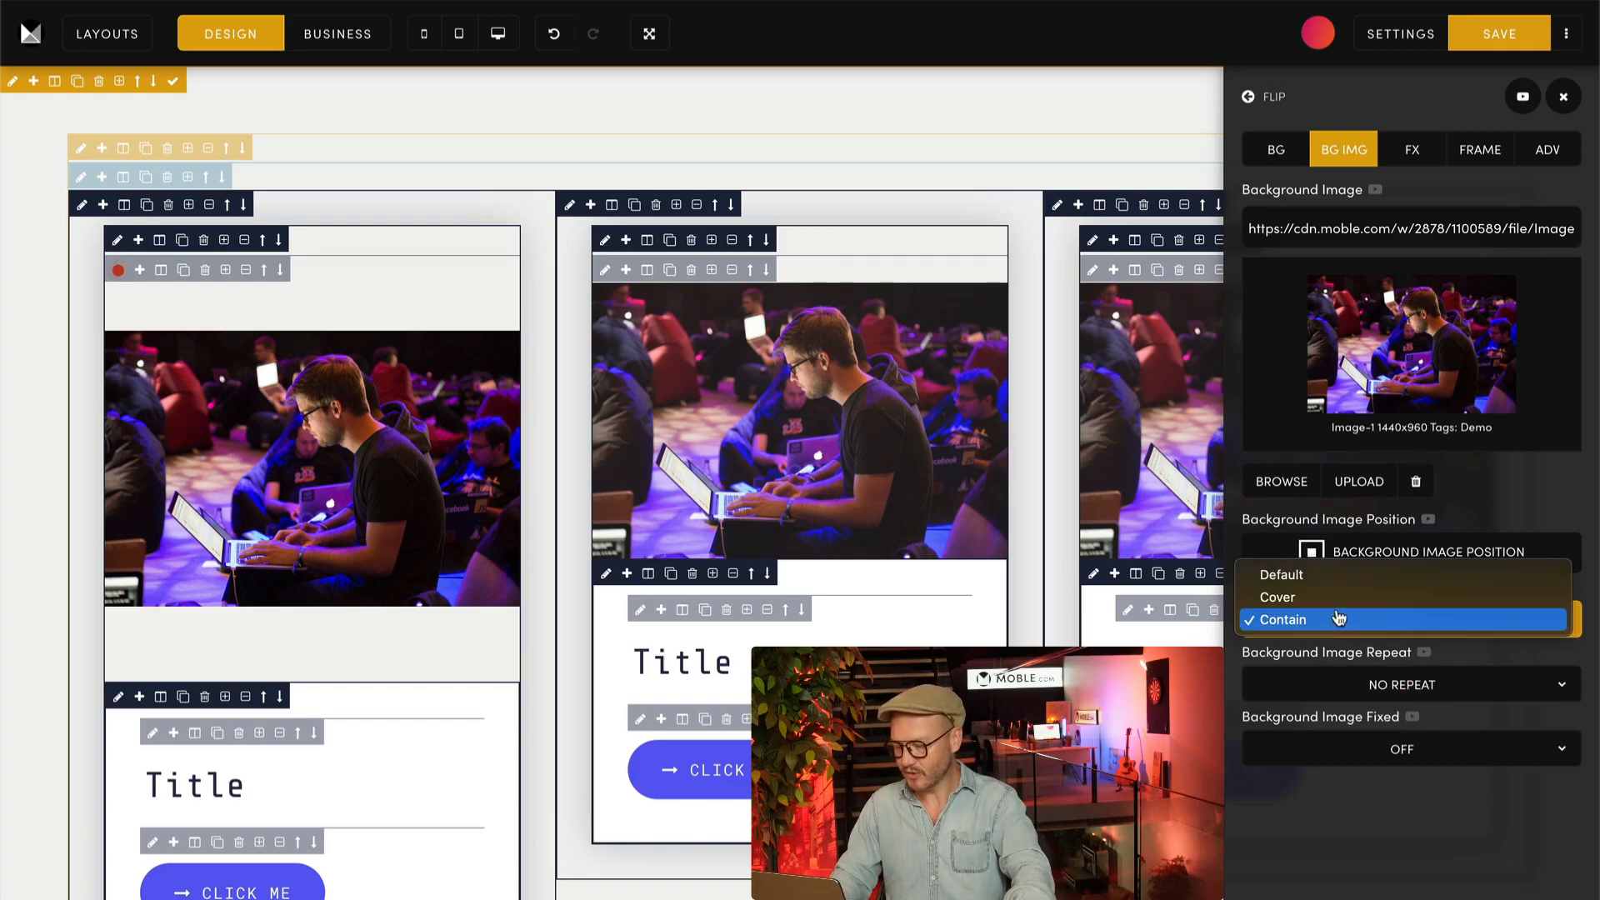
{"action": "left_click", "coordinate": [1332, 598]}
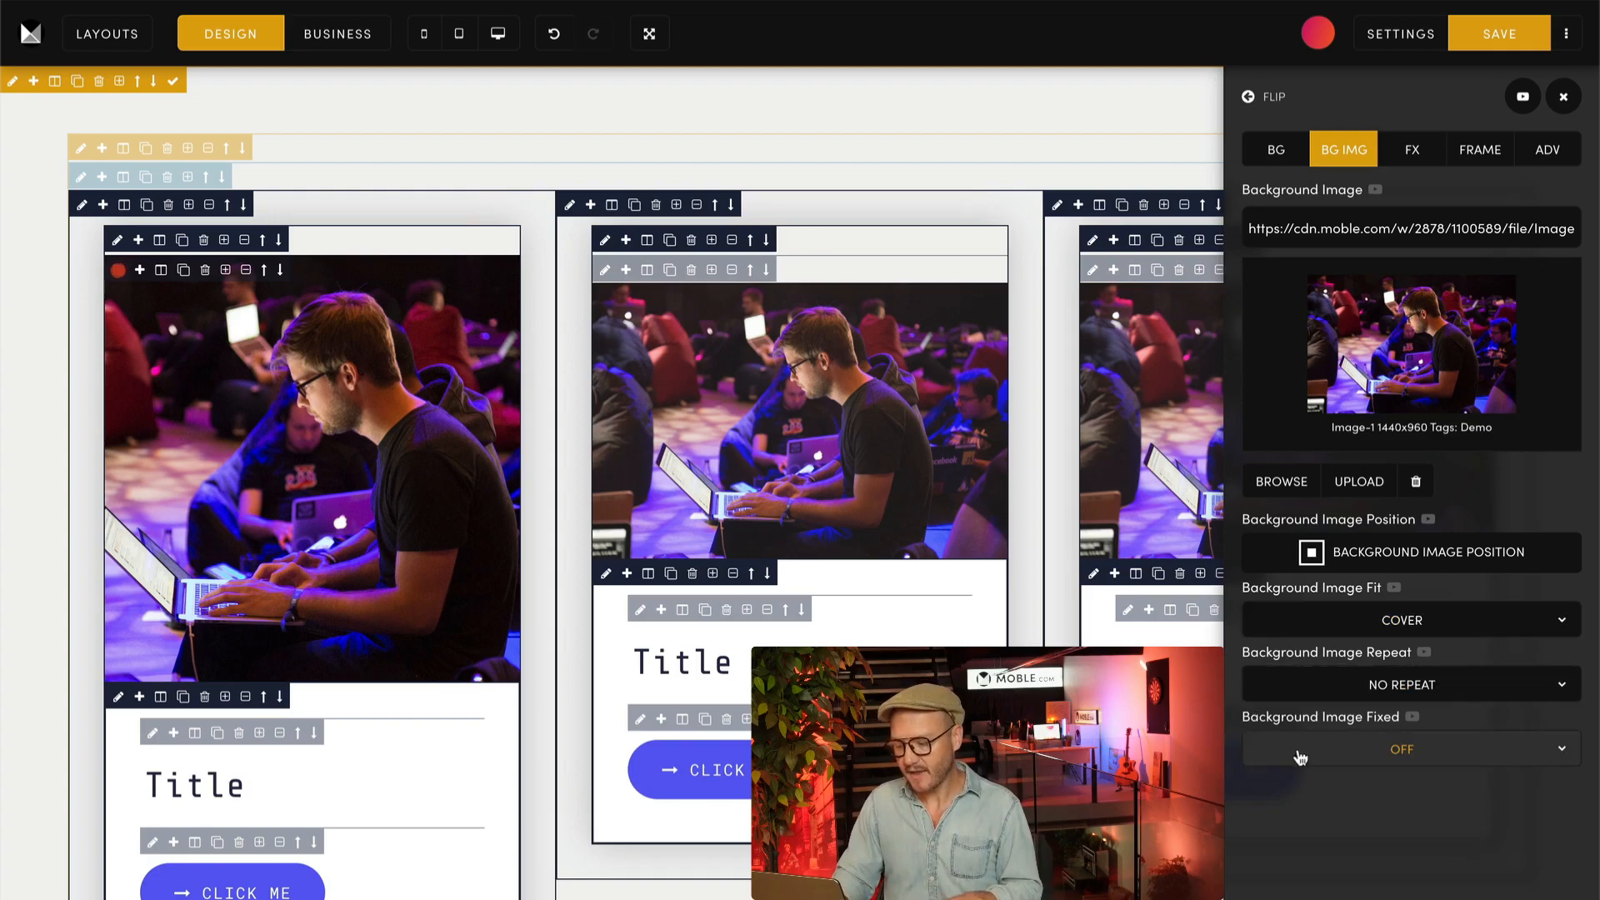
Turn on the fixed background setting for the first card's background image
{"action": "left_click", "coordinate": [1367, 759]}
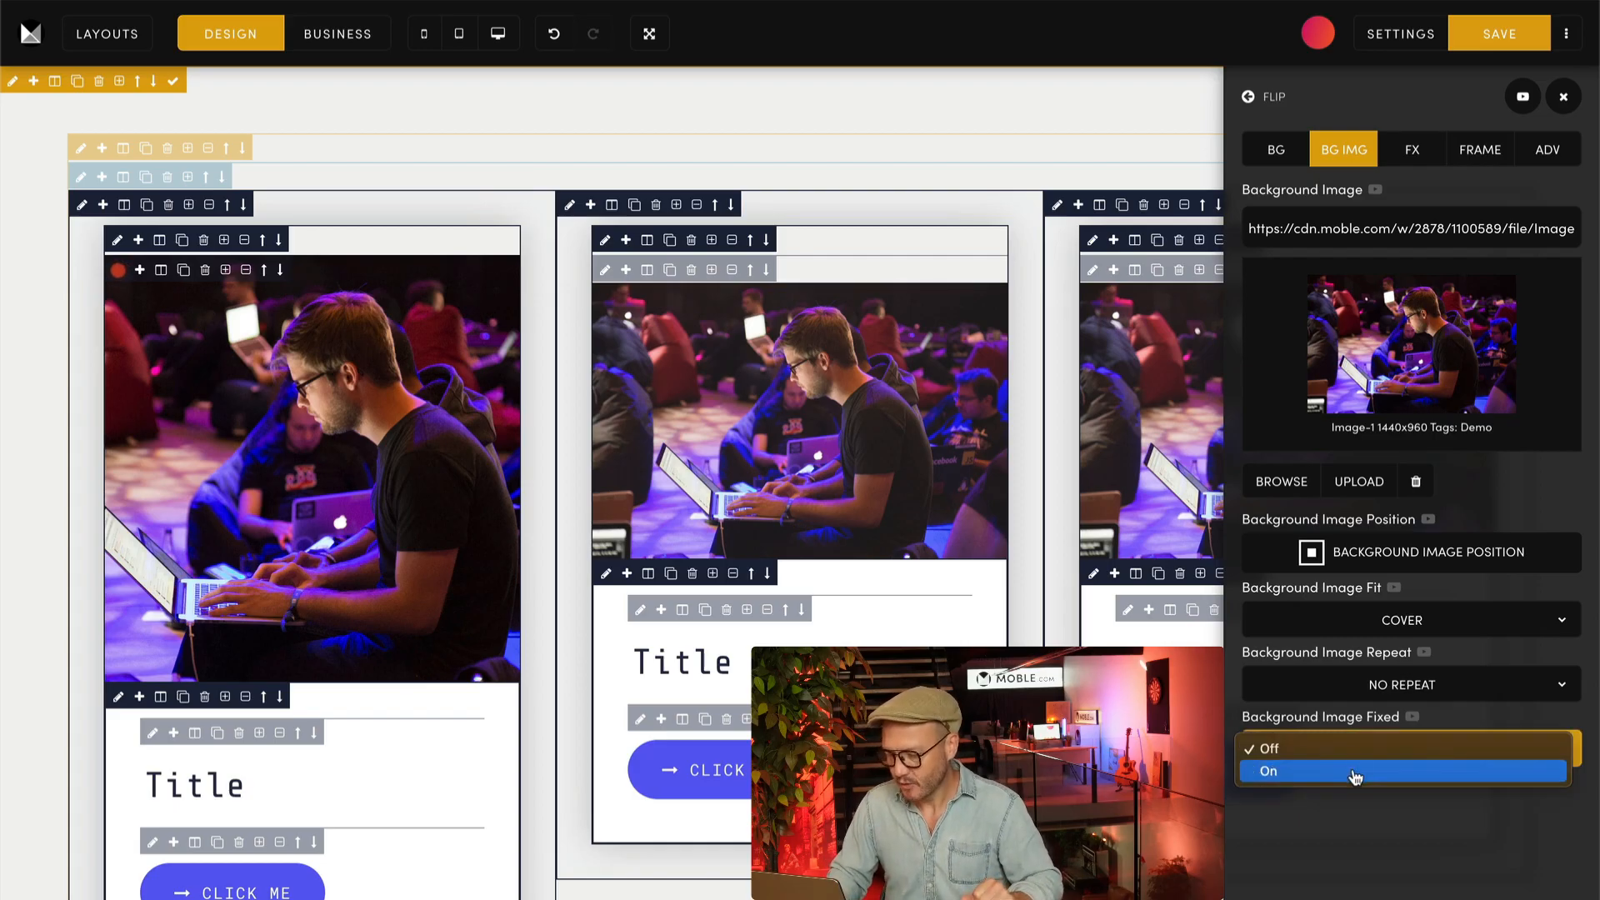
{"action": "left_click", "coordinate": [1359, 770]}
Examine how fixed background images behave while the page scrolls, and close the row settings
{"action": "scroll", "coordinate": [800, 450], "scroll_direction": "down", "scroll_amount": 5}
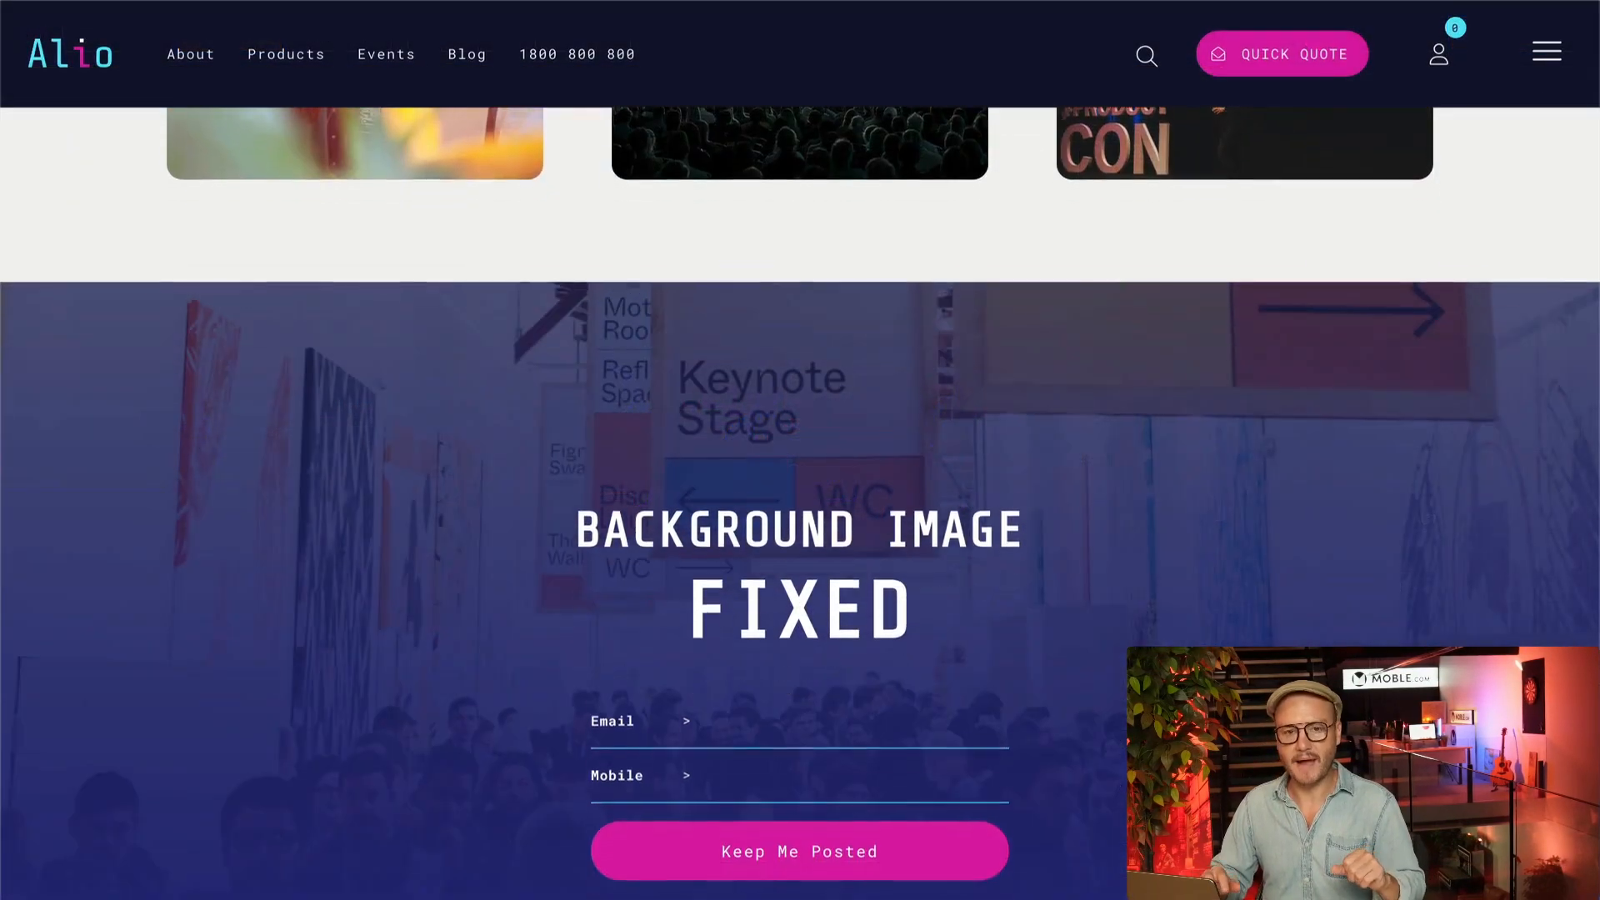
{"action": "scroll", "coordinate": [800, 450], "scroll_direction": "up", "scroll_amount": 3}
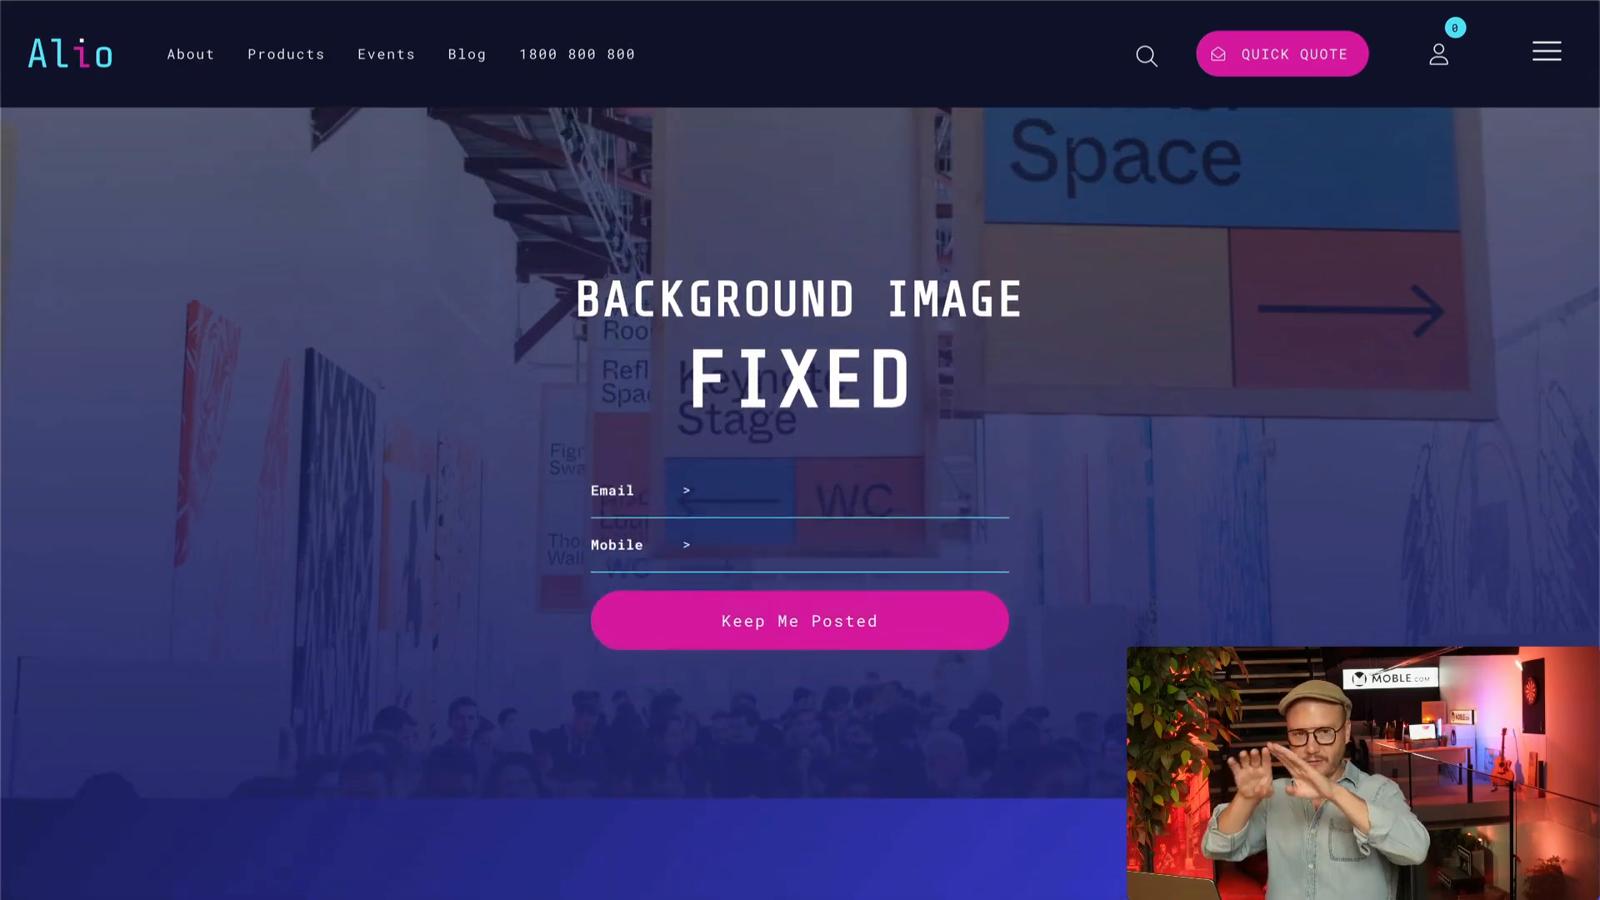
{"action": "scroll", "coordinate": [800, 451], "scroll_direction": "down", "scroll_amount": 3}
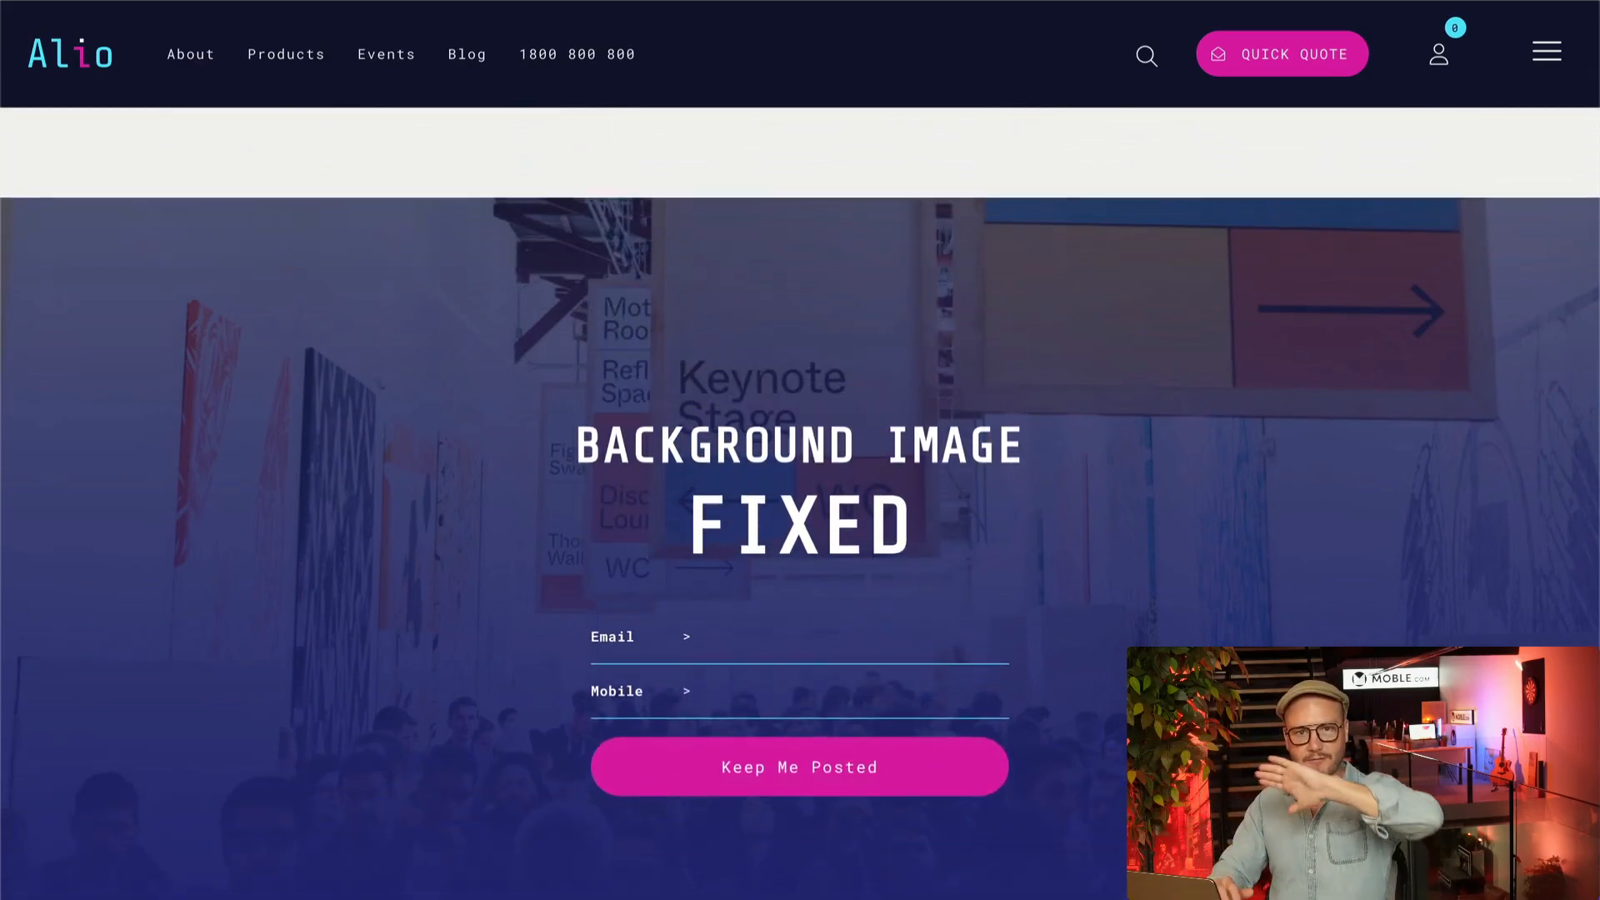
{"action": "scroll", "coordinate": [800, 451], "scroll_direction": "up", "scroll_amount": 2}
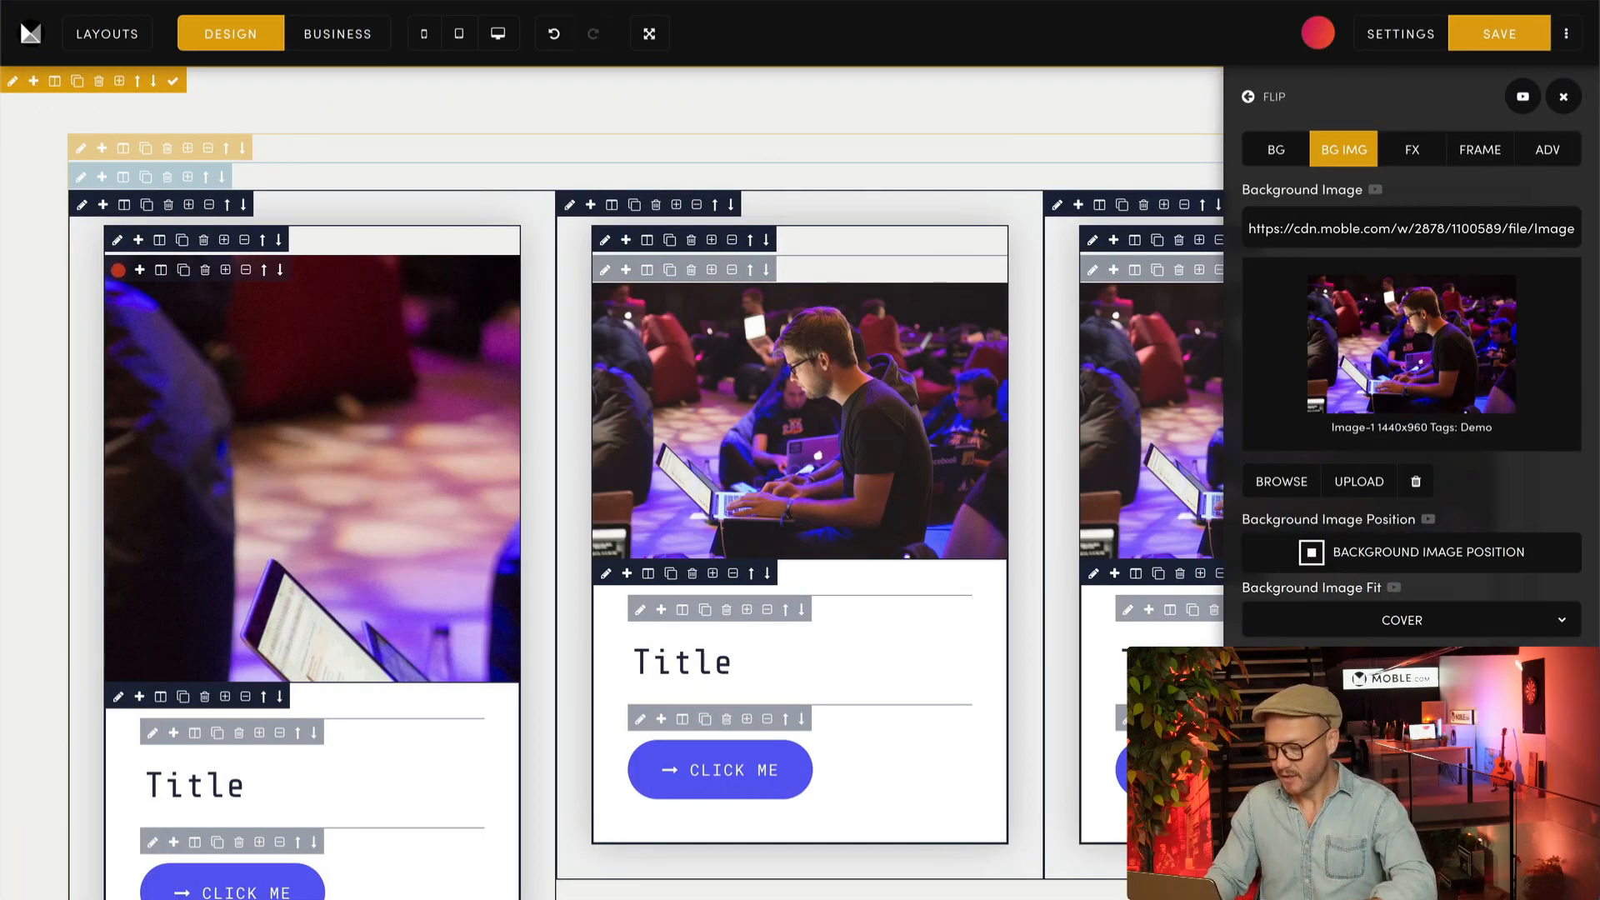
{"action": "scroll", "coordinate": [521, 504], "scroll_direction": "down", "scroll_amount": 1}
{"action": "scroll", "coordinate": [510, 518], "scroll_direction": "up", "scroll_amount": 1}
{"action": "scroll", "coordinate": [300, 523], "scroll_direction": "down", "scroll_amount": 1}
{"action": "scroll", "coordinate": [299, 522], "scroll_direction": "up", "scroll_amount": 1}
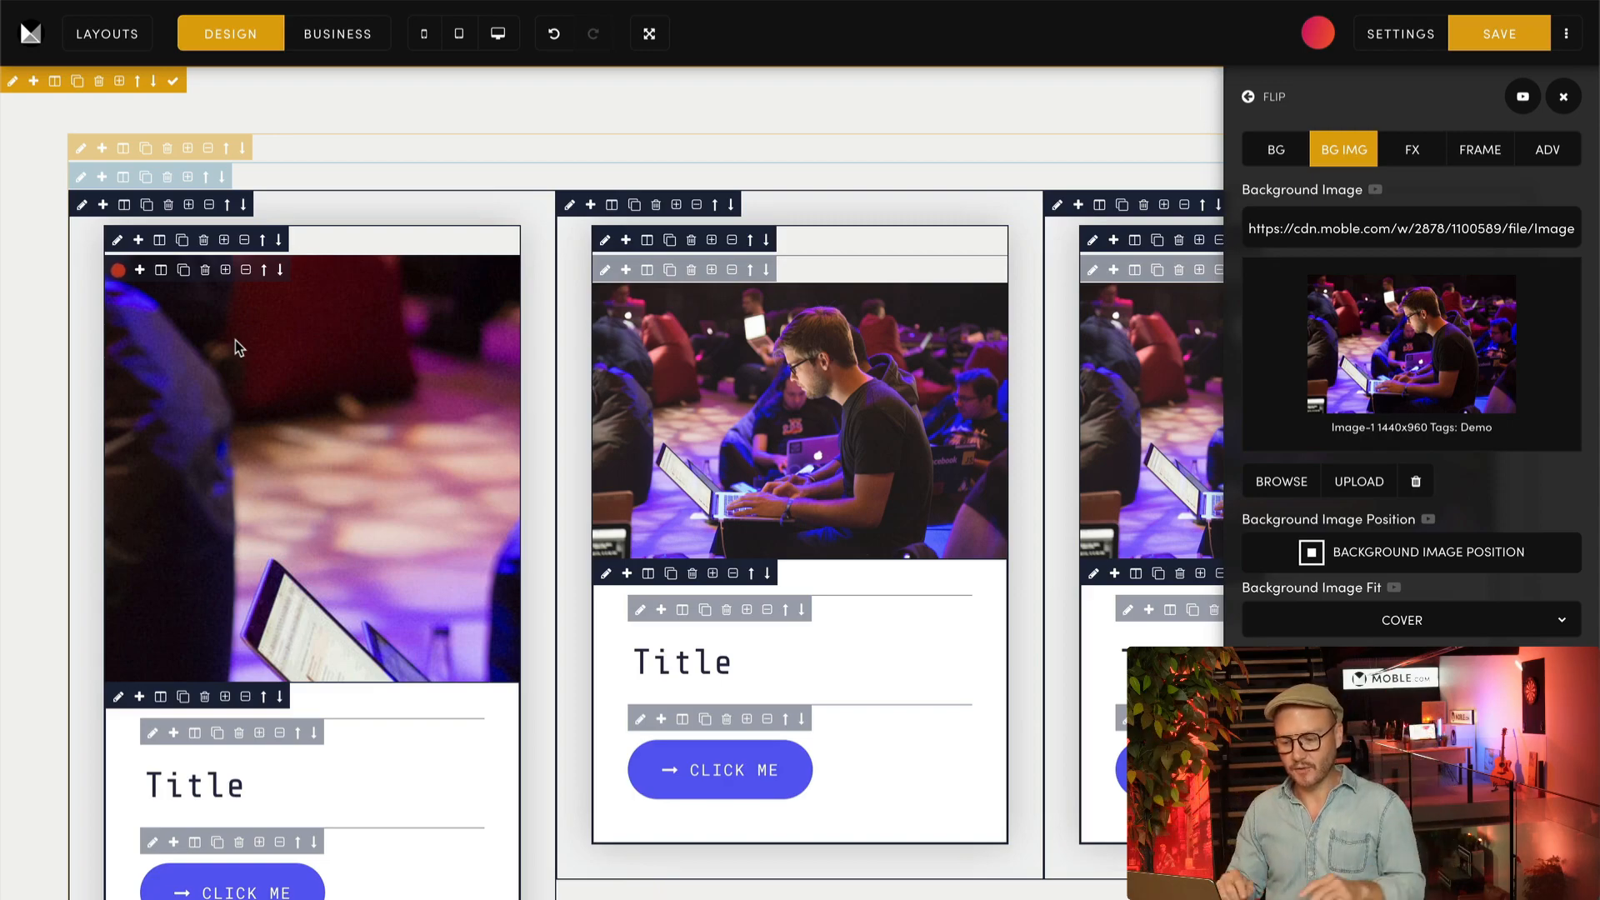
{"action": "scroll", "coordinate": [230, 447], "scroll_direction": "down", "scroll_amount": 1}
{"action": "scroll", "coordinate": [230, 447], "scroll_direction": "up", "scroll_amount": 1}
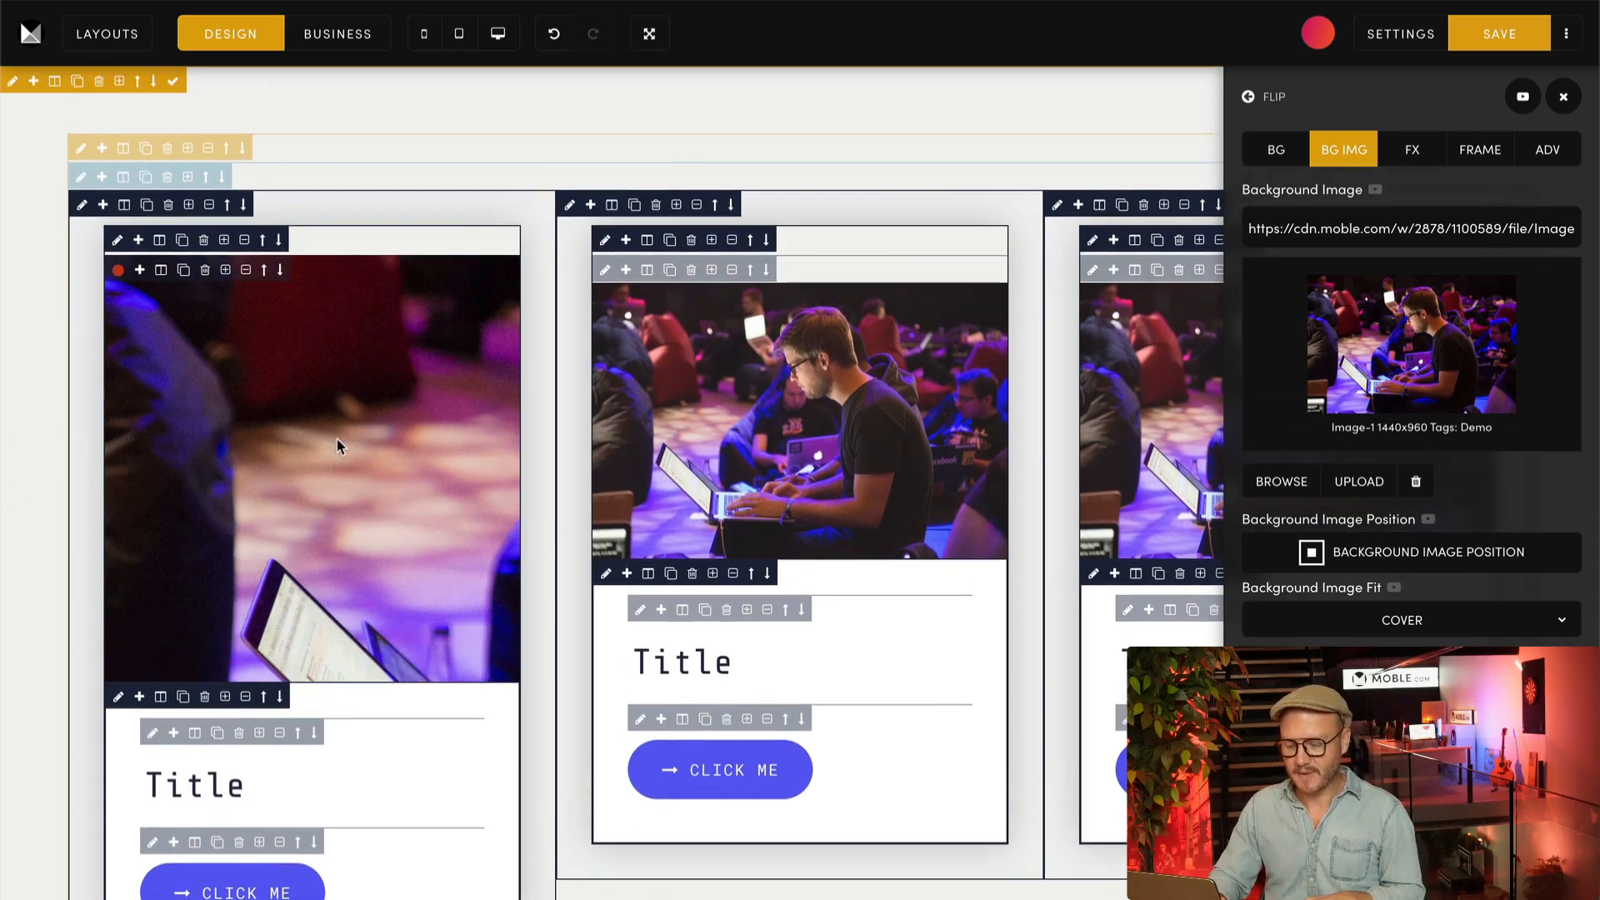
{"action": "left_click", "coordinate": [1562, 98]}
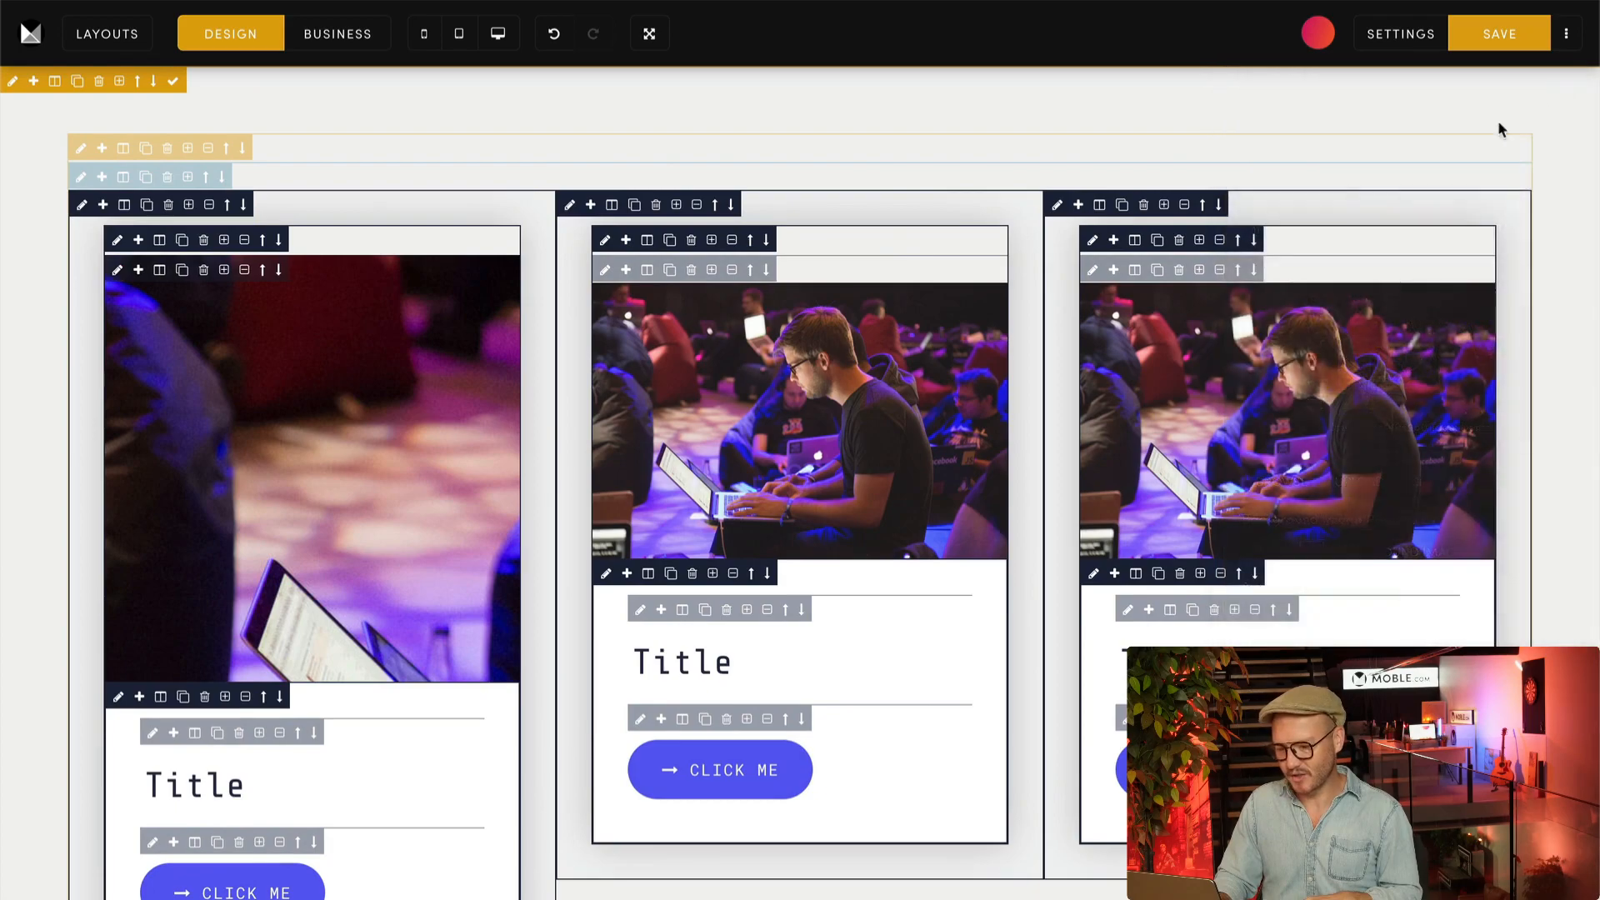
Delete the inline image from the second card and confirm the deletion
{"action": "left_click", "coordinate": [929, 337]}
{"action": "left_click", "coordinate": [1498, 175]}
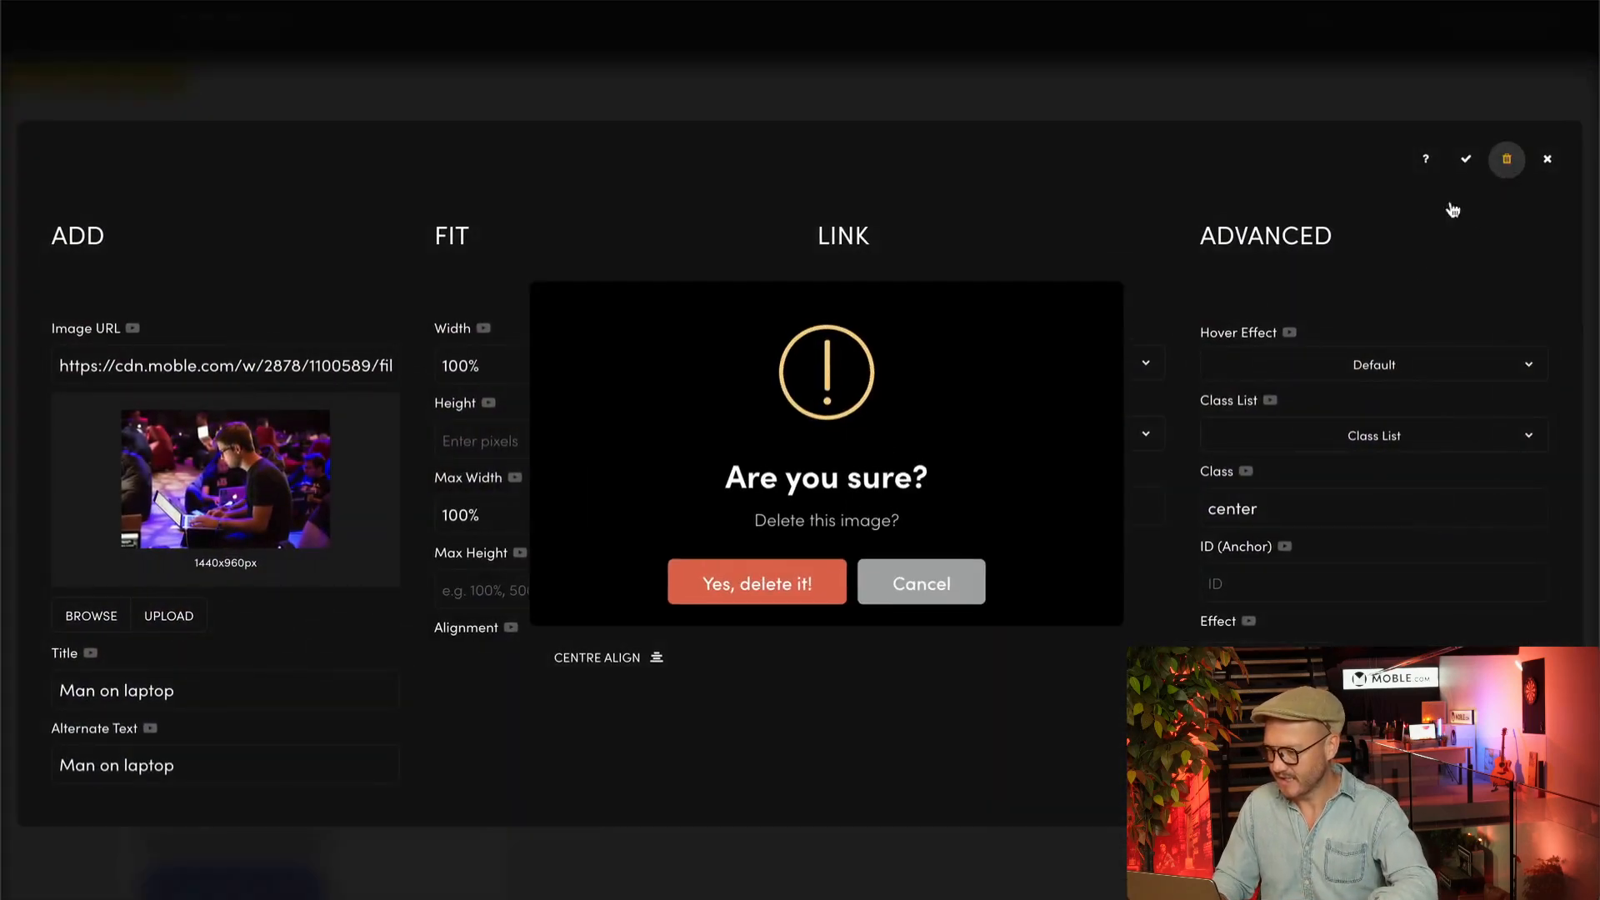
{"action": "left_click", "coordinate": [759, 578]}
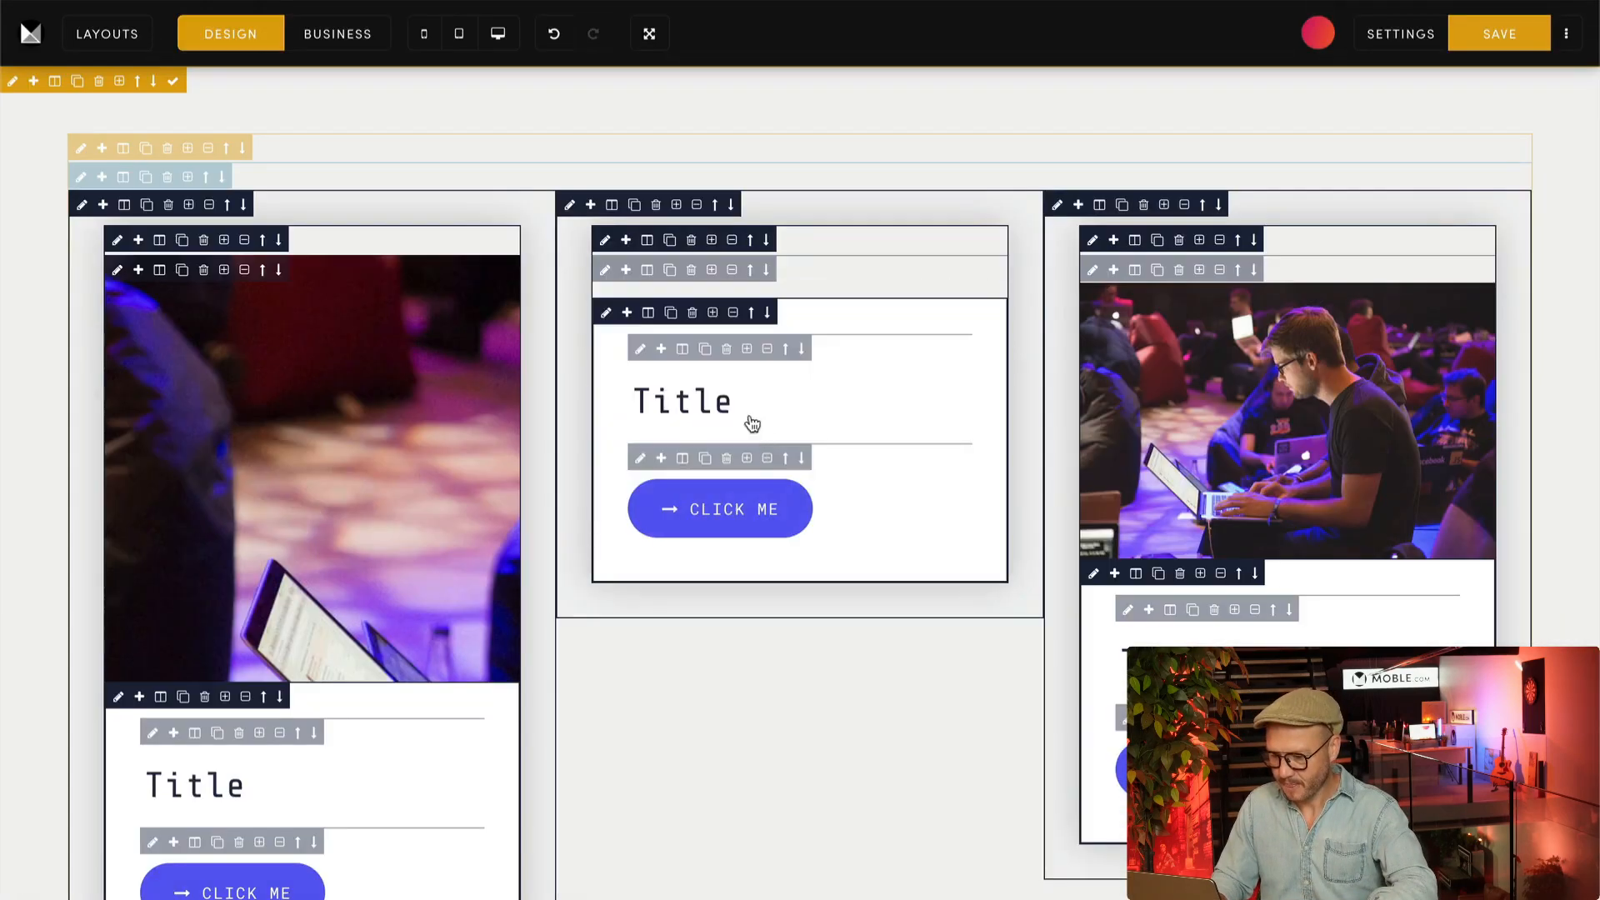
Set the fixed height of the second card's empty image row to 400px (250px on mobile)
{"action": "left_click", "coordinate": [604, 271]}
{"action": "left_click", "coordinate": [1480, 149]}
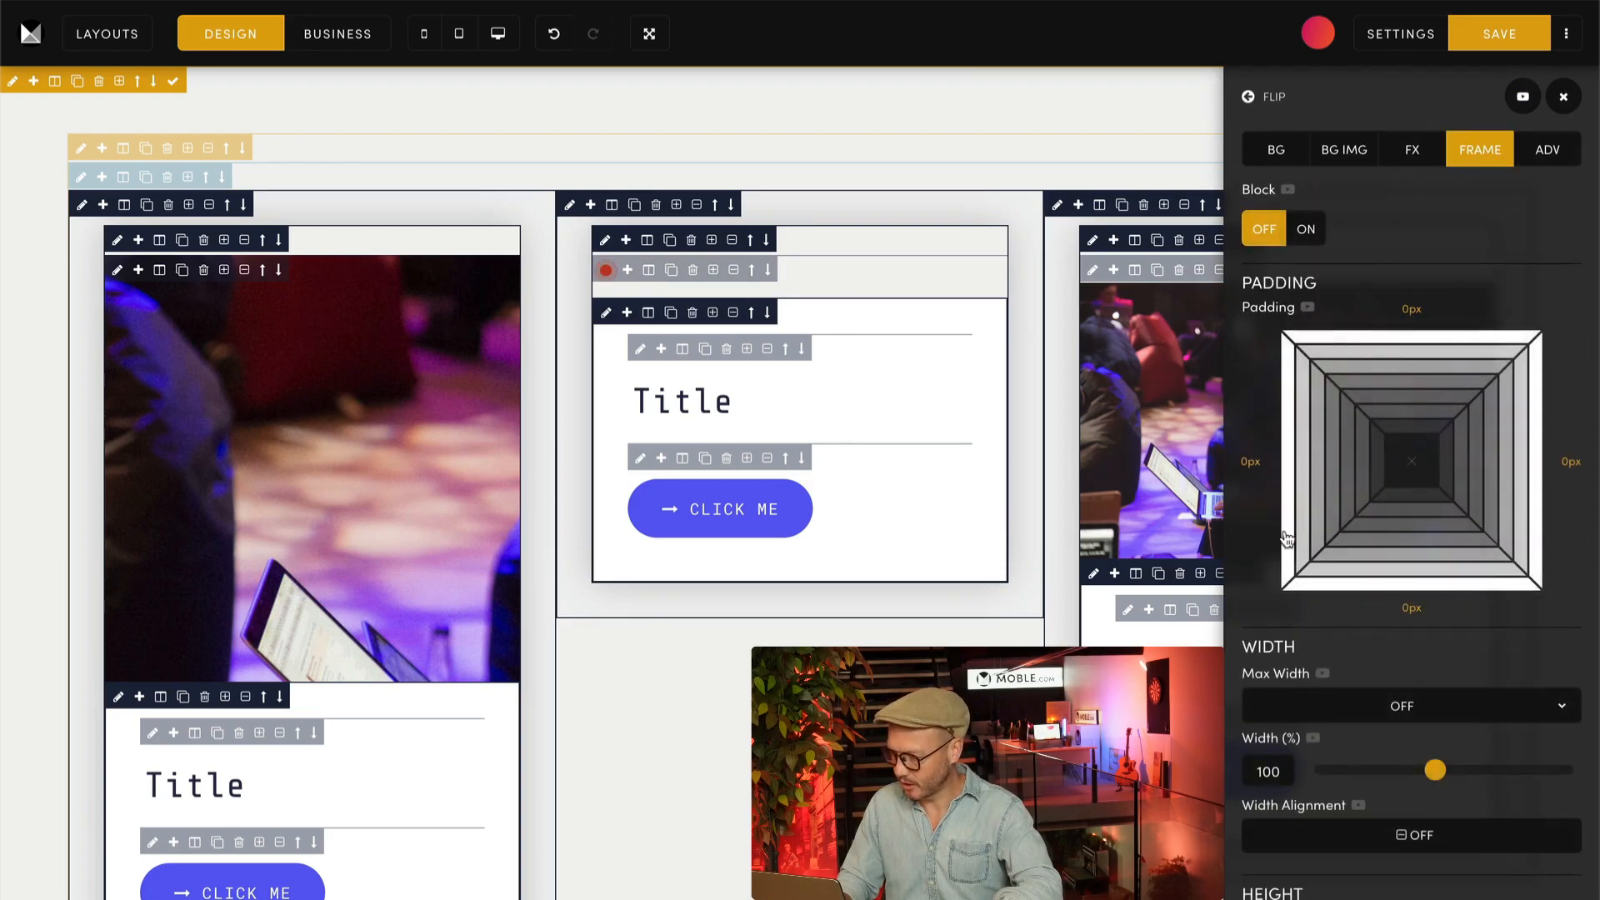
{"action": "scroll", "coordinate": [1468, 657], "scroll_direction": "down", "scroll_amount": 5}
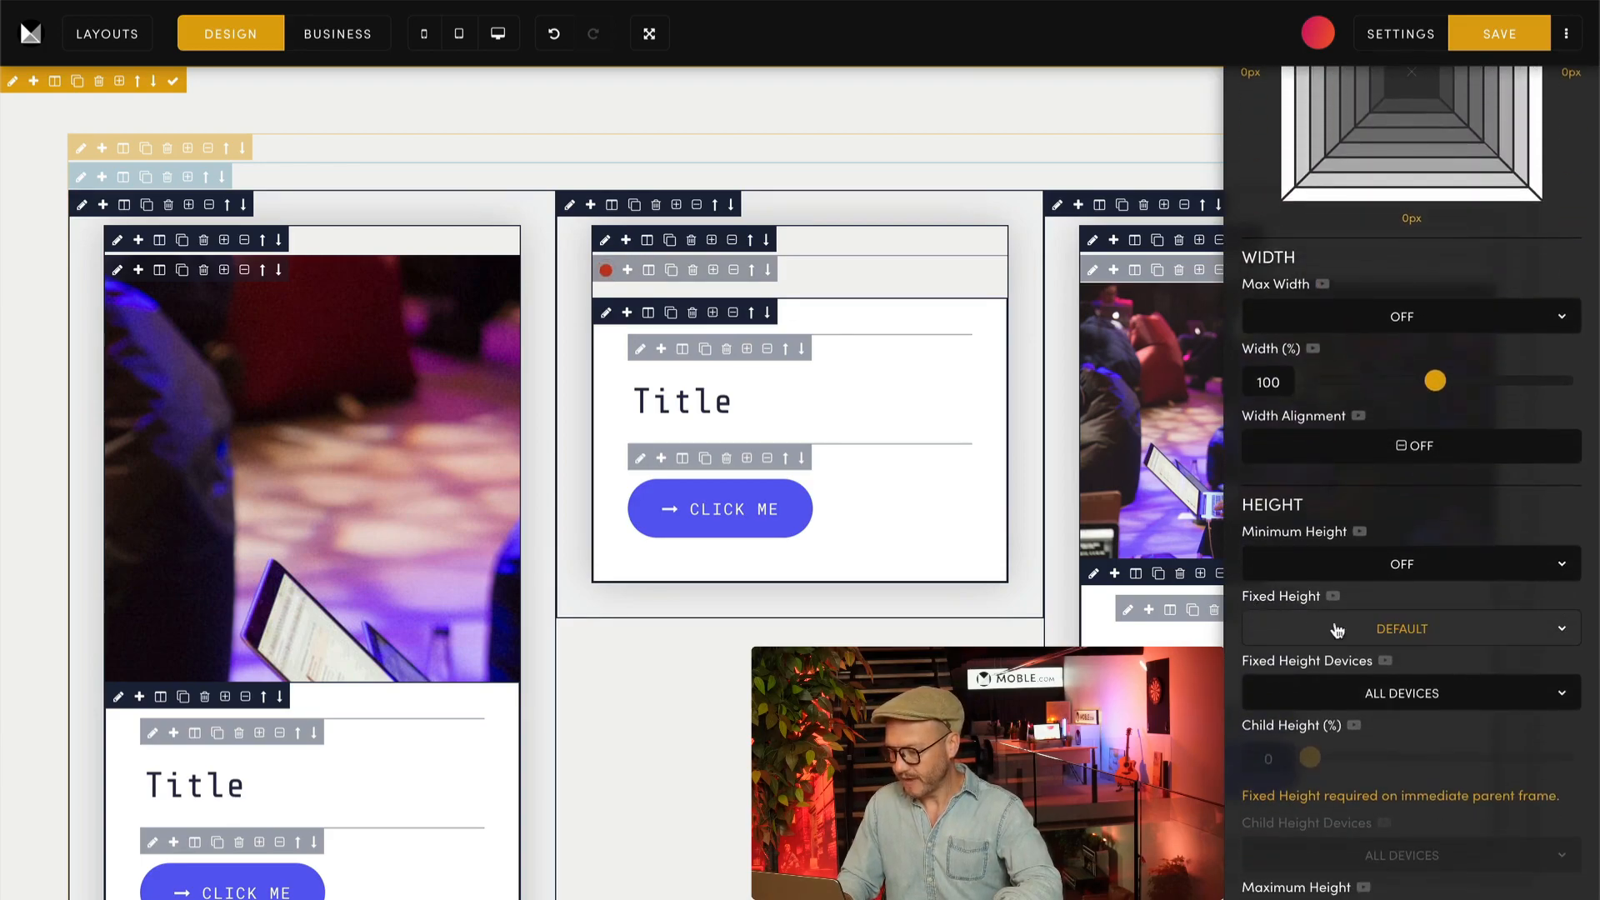
{"action": "left_click", "coordinate": [1320, 627]}
{"action": "left_click", "coordinate": [1309, 720]}
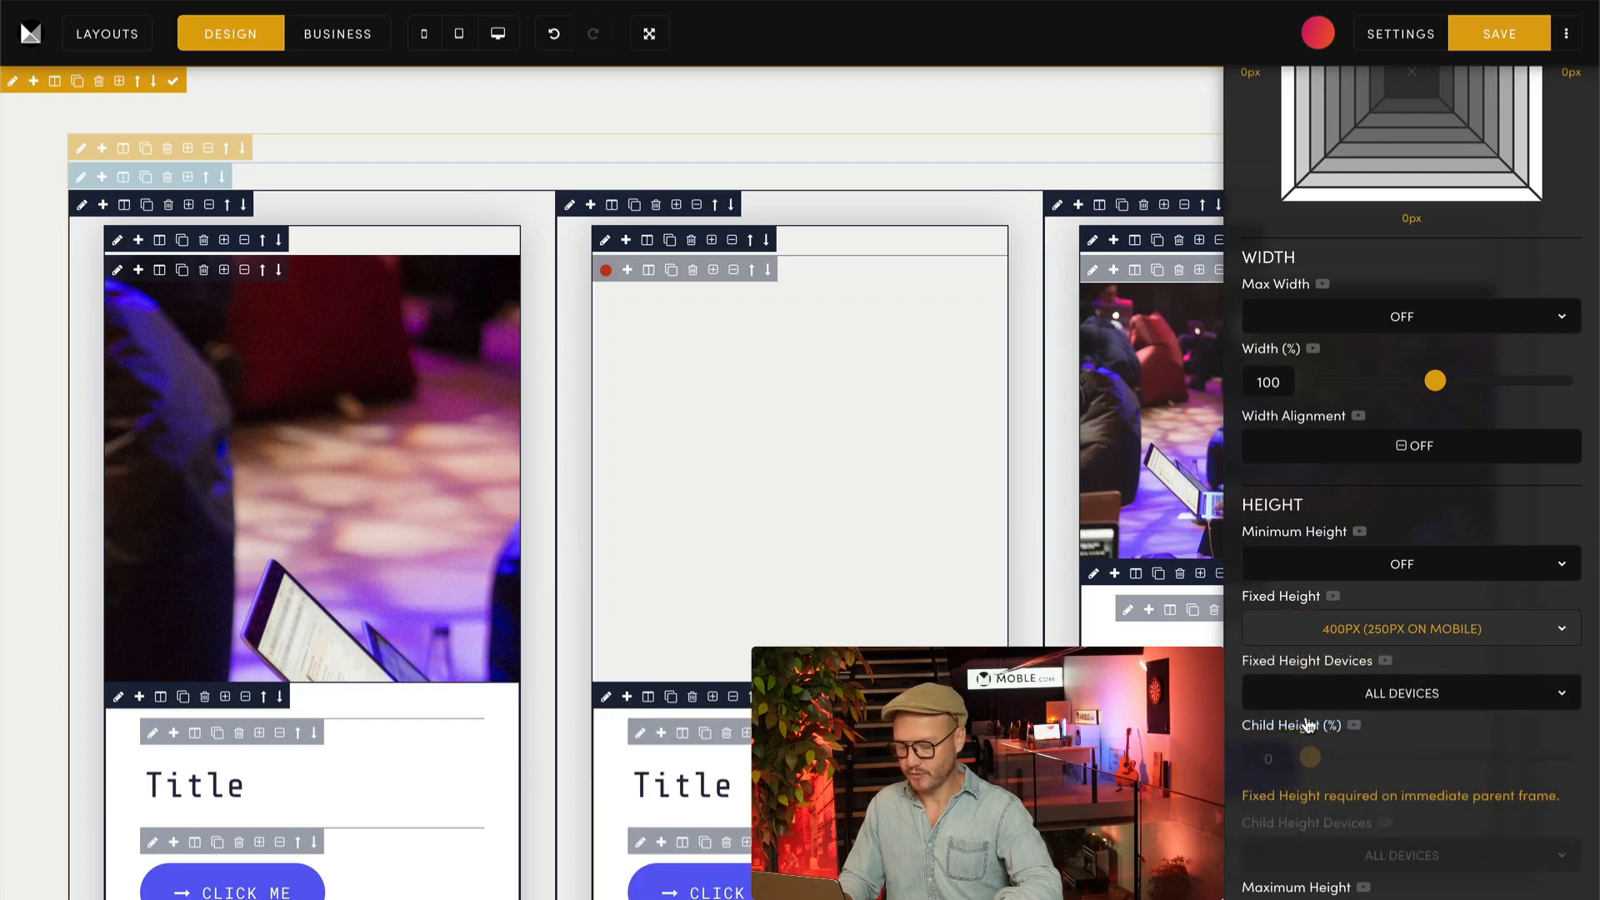
Assign Image-1 as the second card's row background image and centre its position both ways
{"action": "scroll", "coordinate": [1356, 270], "scroll_direction": "up", "scroll_amount": 5}
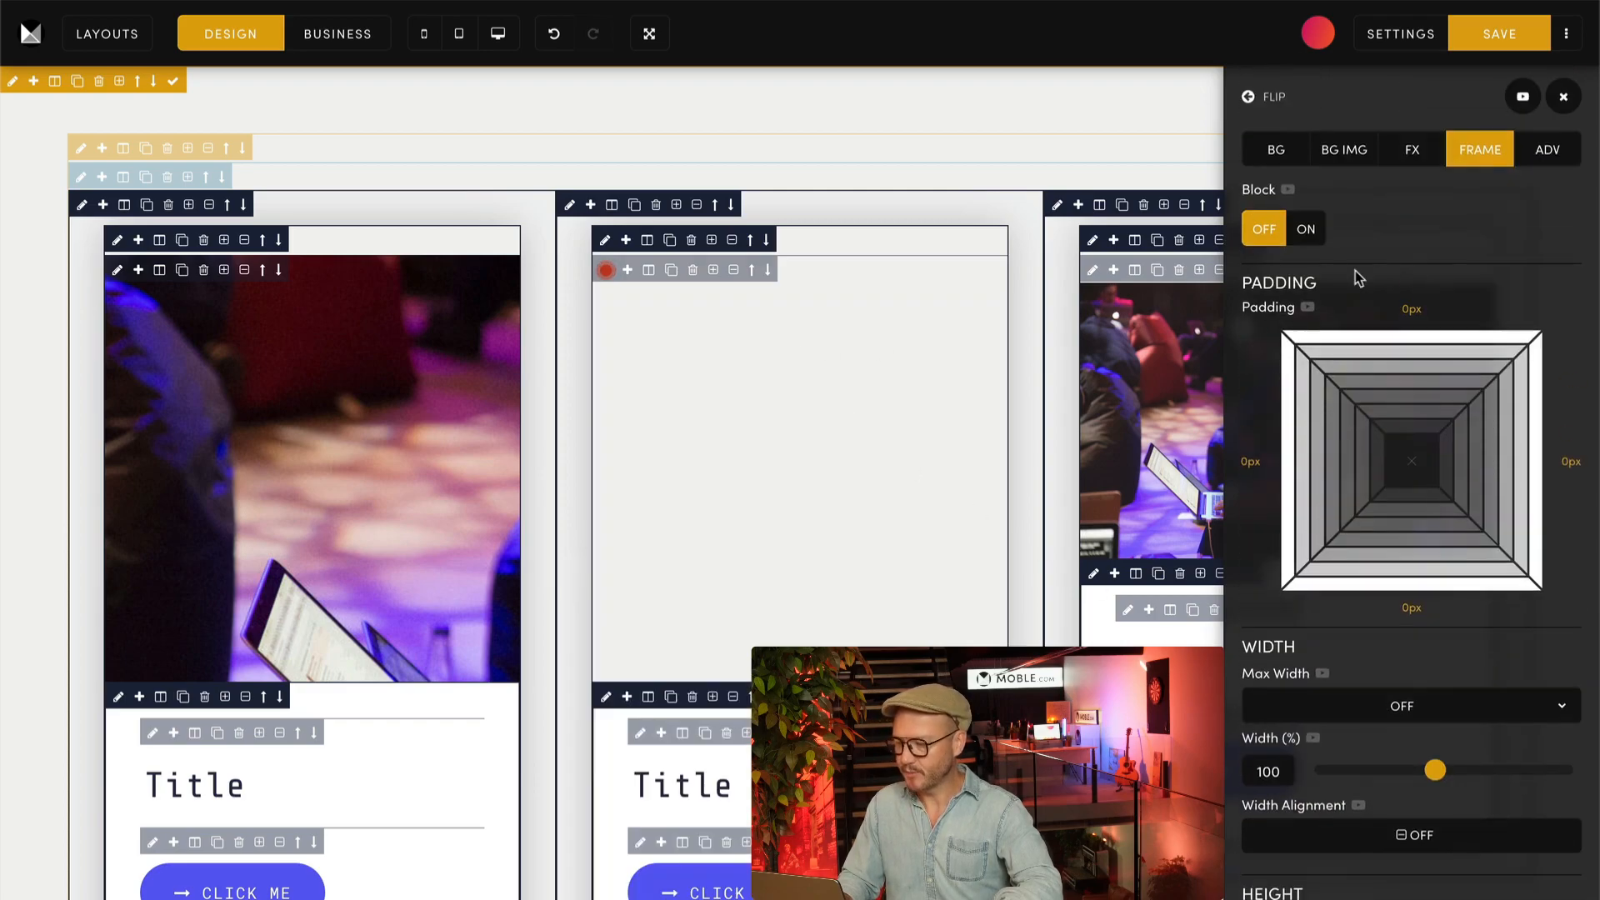
{"action": "left_click", "coordinate": [1329, 162]}
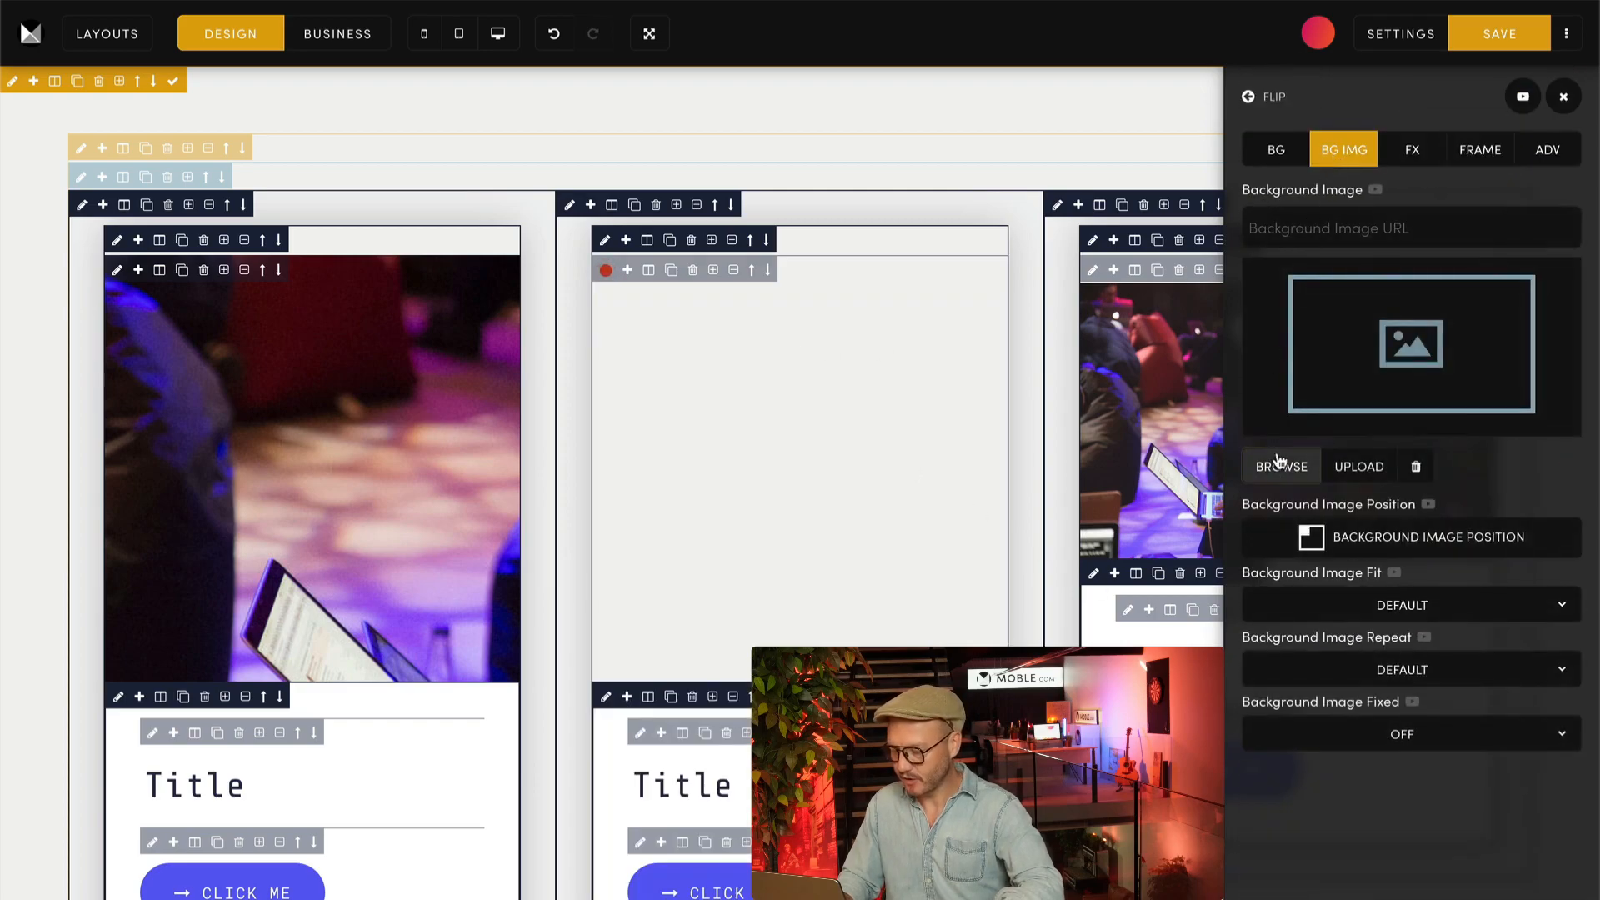
{"action": "left_click", "coordinate": [1279, 465]}
{"action": "left_click", "coordinate": [1210, 327]}
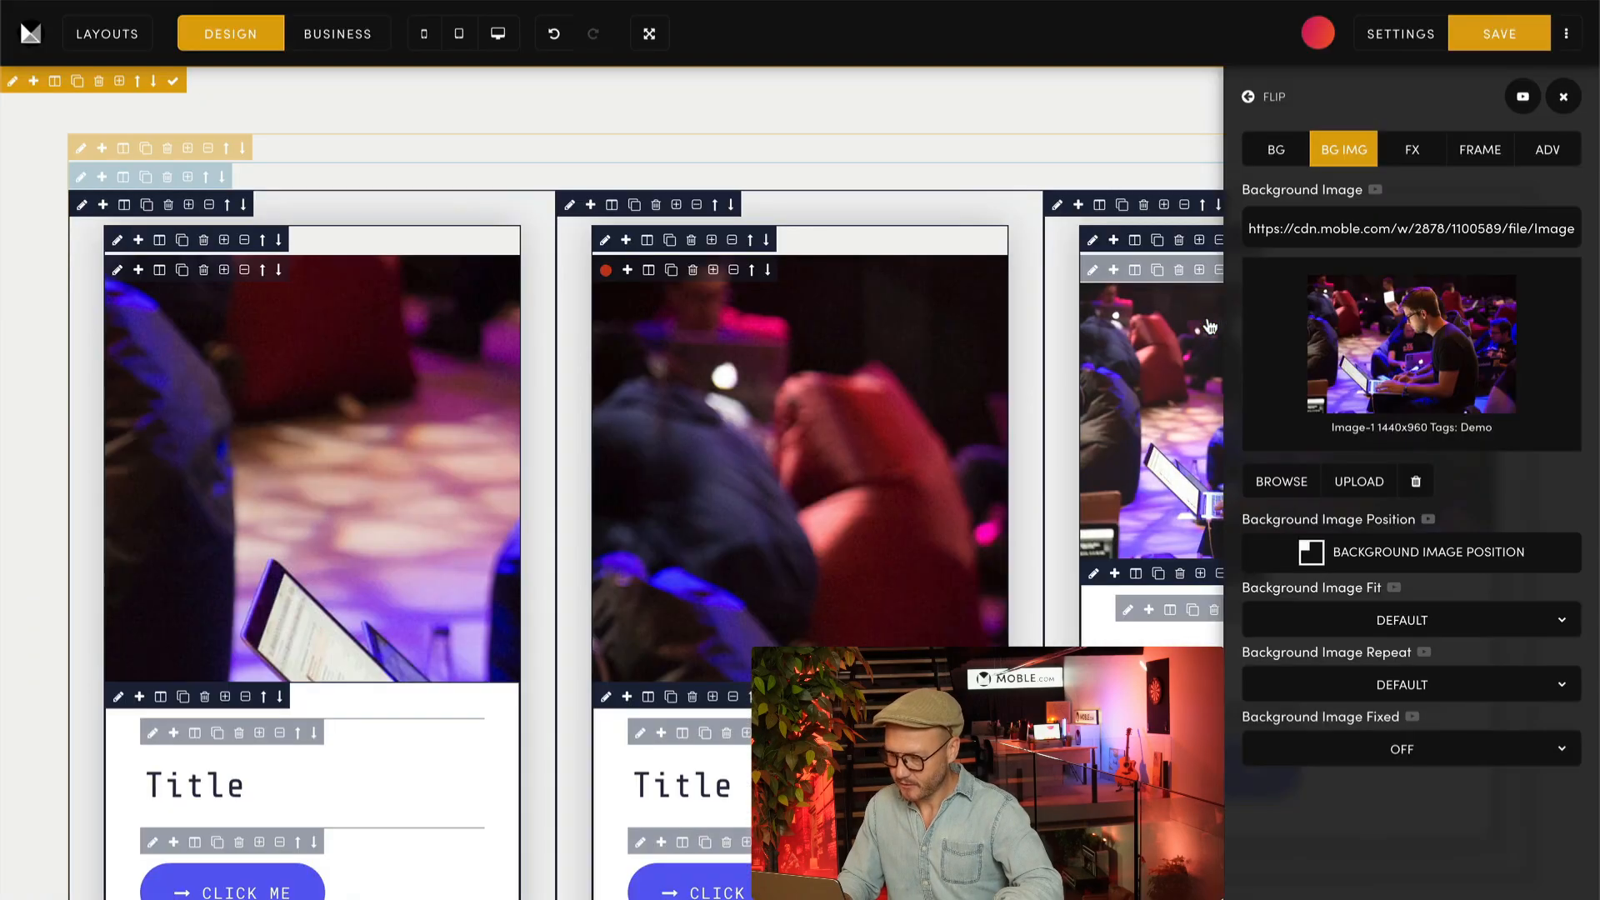
{"action": "left_click", "coordinate": [1384, 552]}
{"action": "left_click", "coordinate": [1409, 717]}
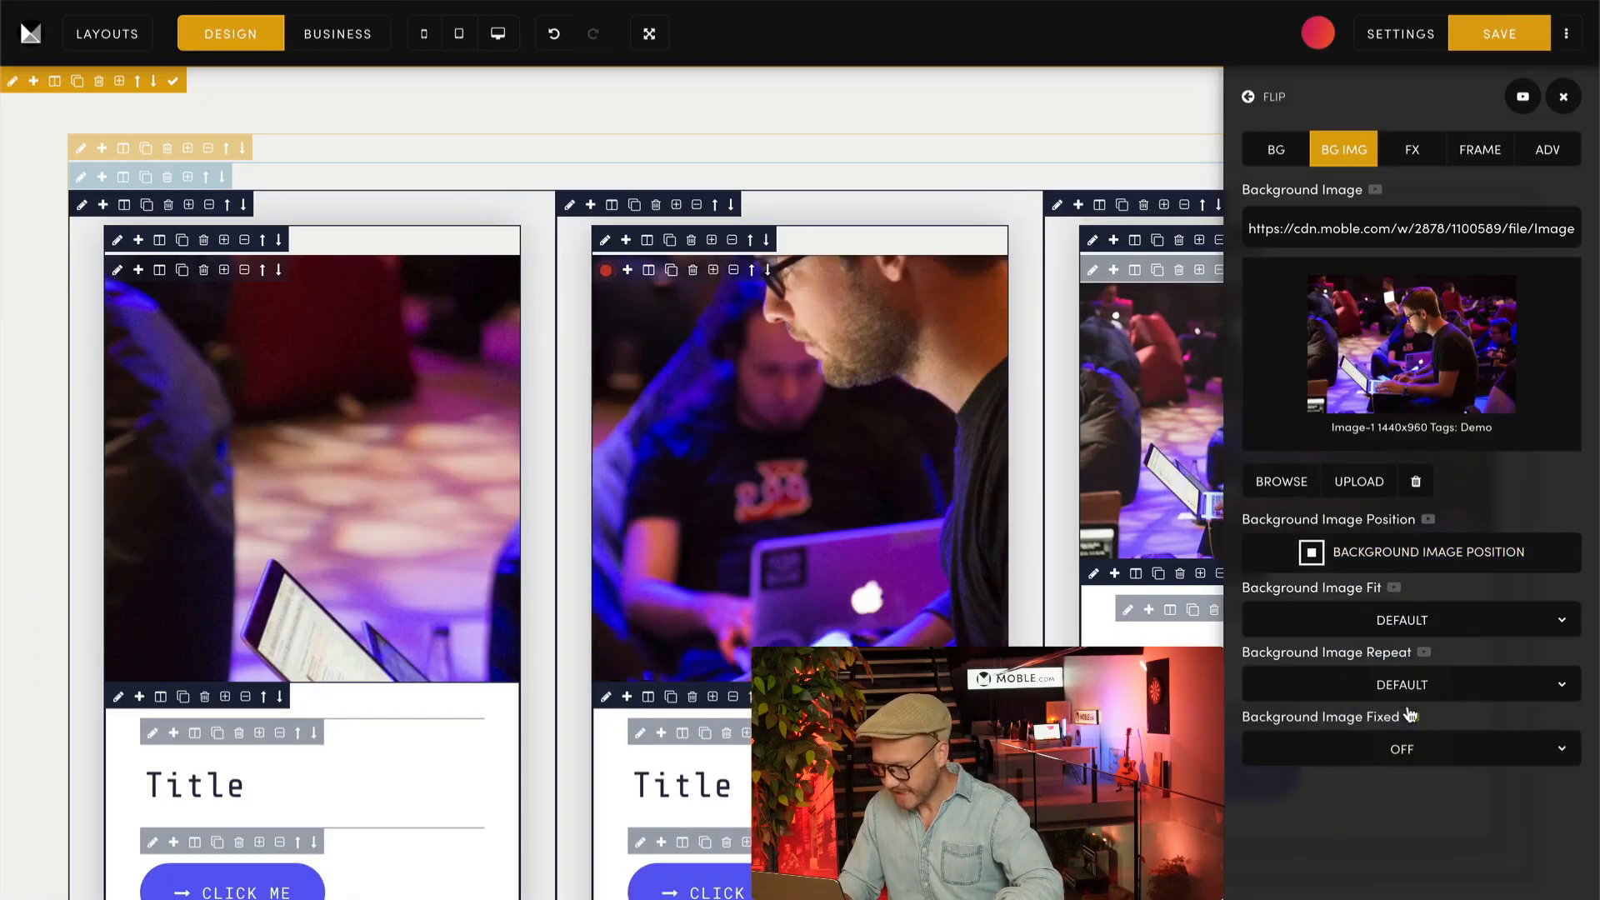
Set the second card's background image fit to Cover and its repeat to No Repeat
{"action": "left_click", "coordinate": [1392, 620]}
{"action": "left_click", "coordinate": [1393, 643]}
{"action": "left_click", "coordinate": [1394, 684]}
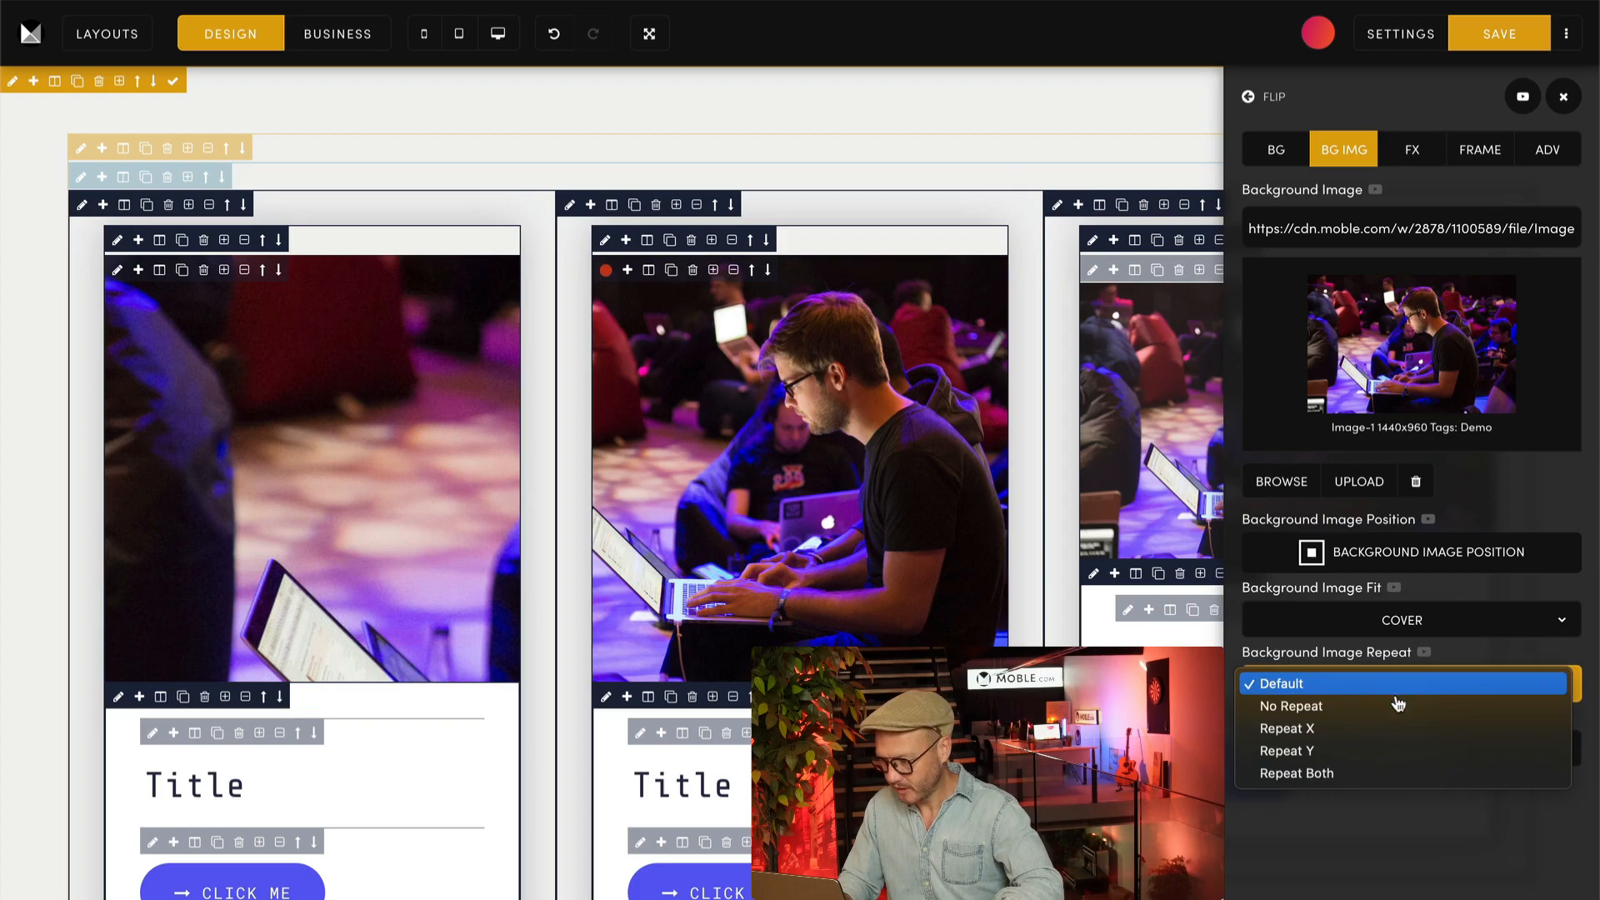
{"action": "left_click", "coordinate": [1399, 704]}
Turn on the fixed background for the second card's image, close the row settings and check it while scrolling
{"action": "left_click", "coordinate": [1437, 762]}
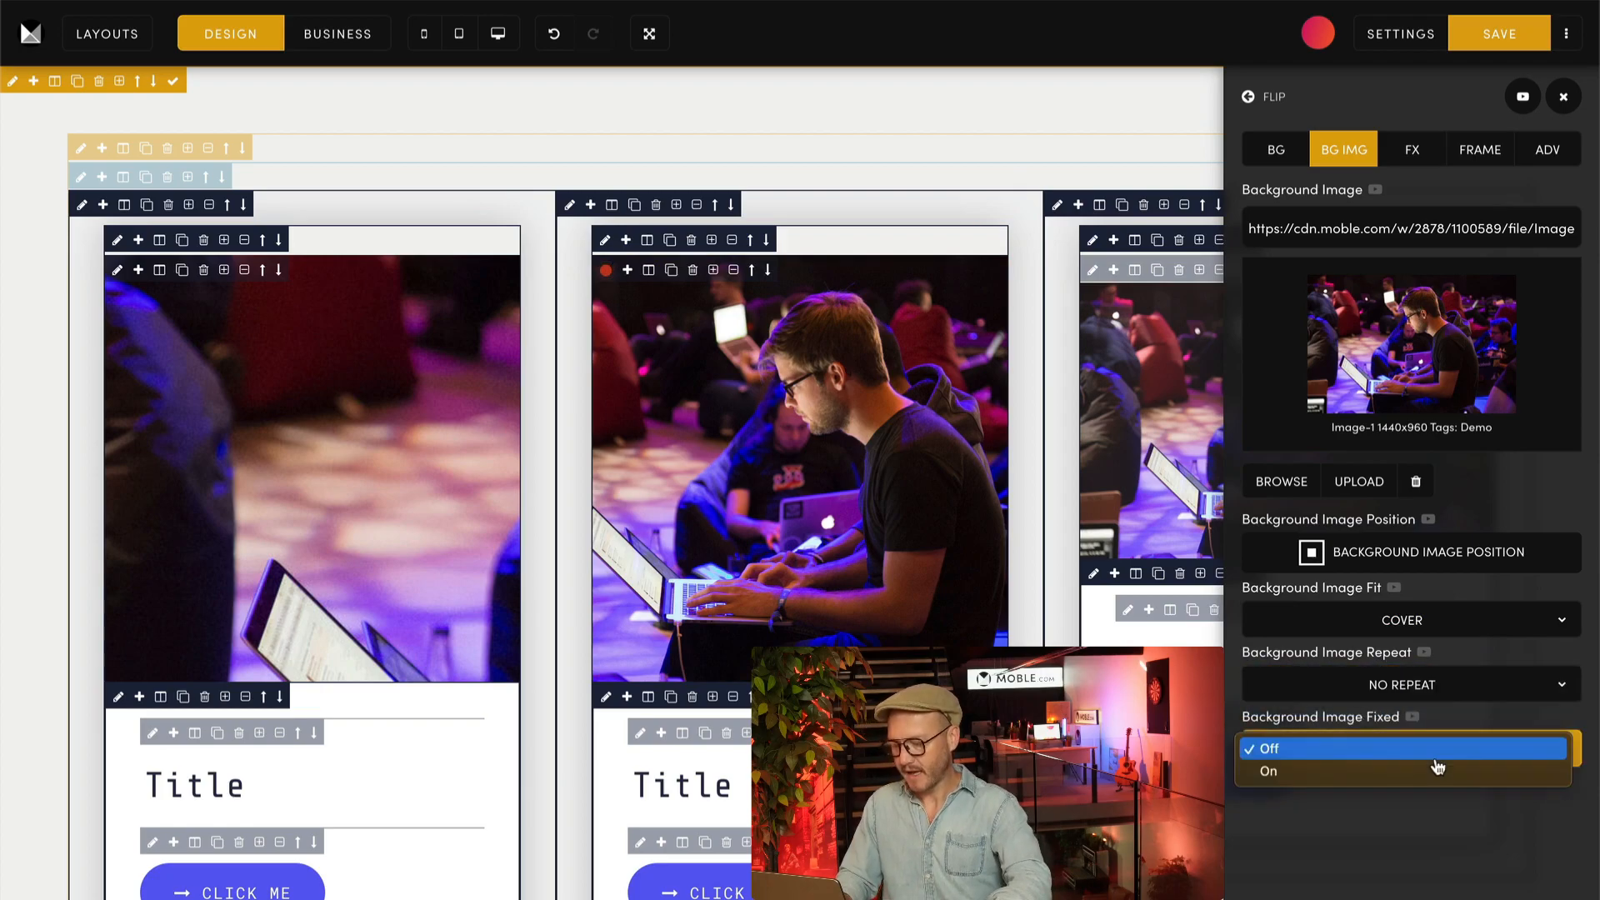
{"action": "left_click", "coordinate": [1280, 774]}
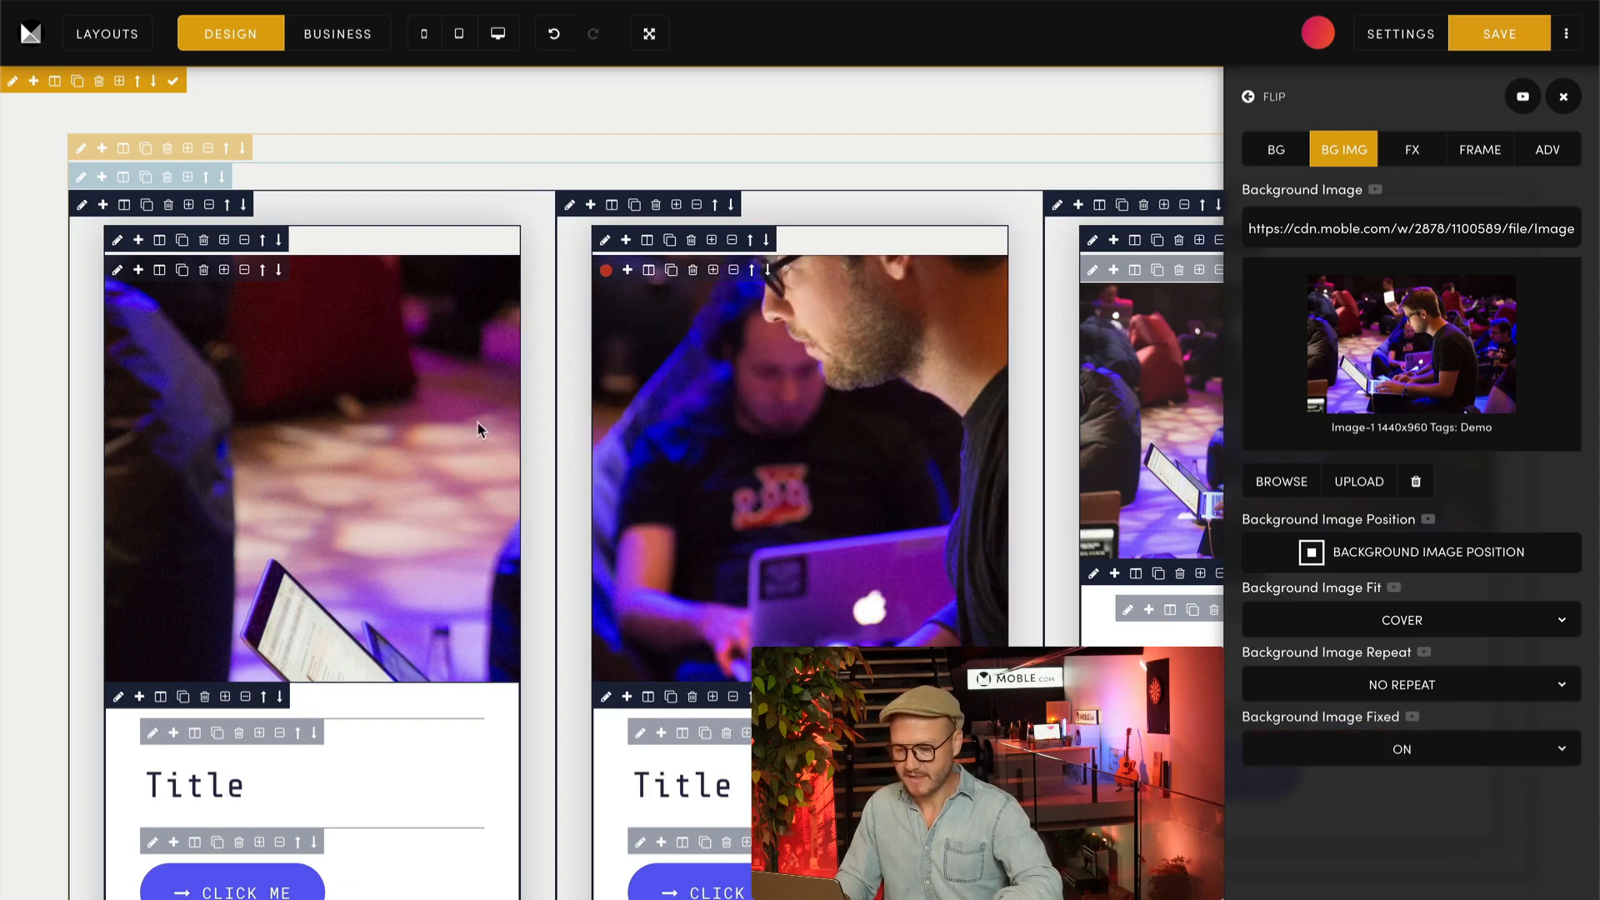
{"action": "left_click", "coordinate": [1563, 96]}
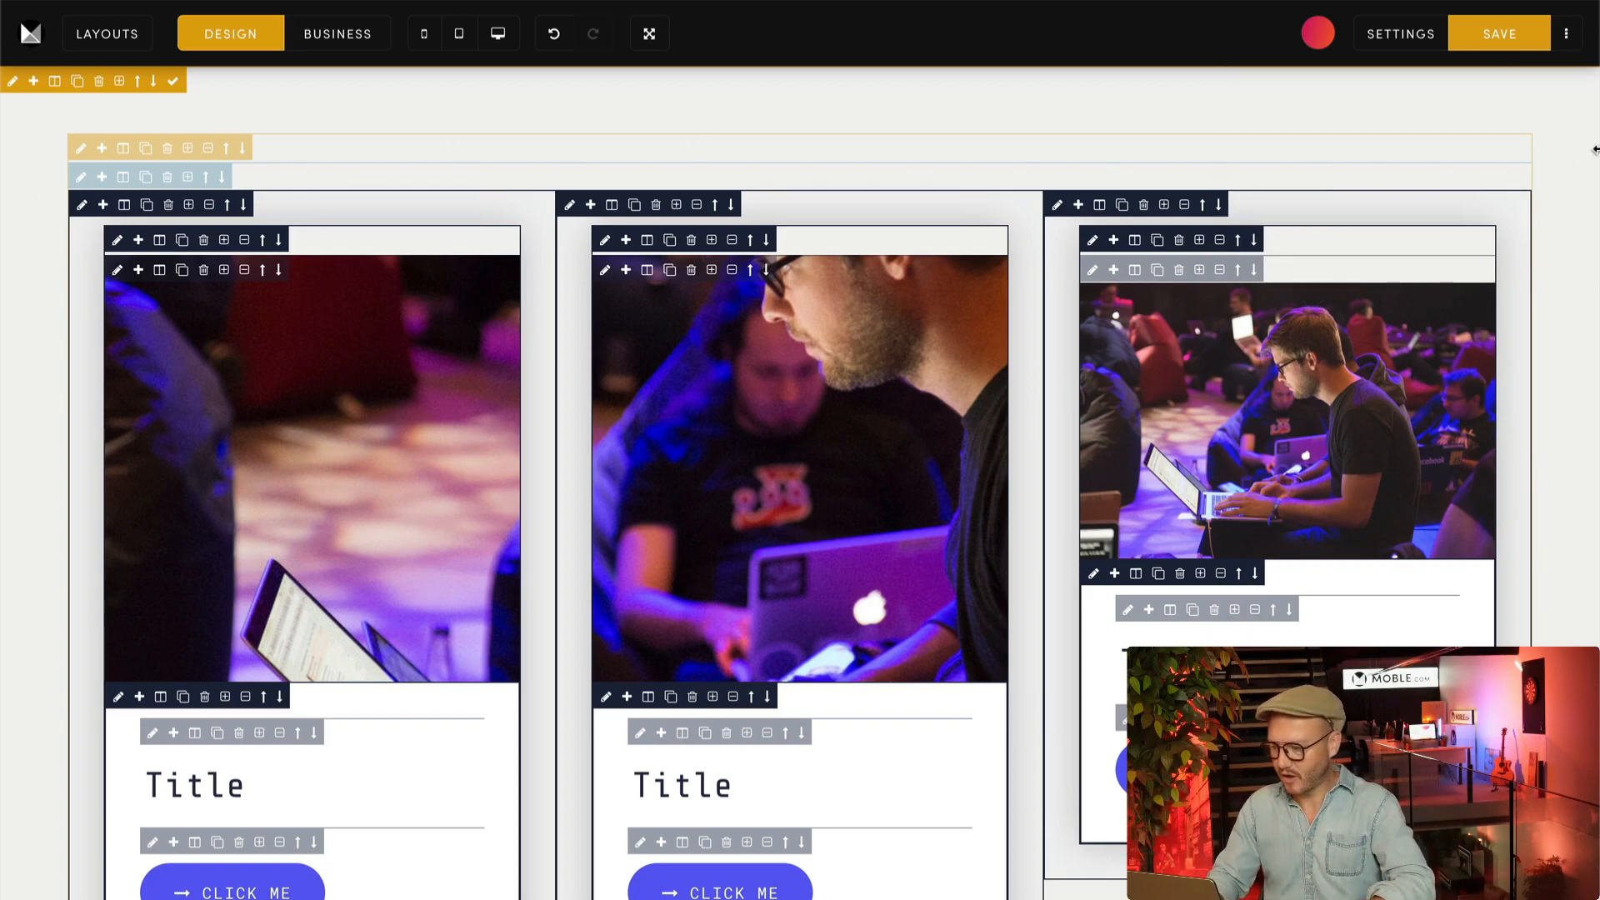
{"action": "scroll", "coordinate": [696, 570], "scroll_direction": "down", "scroll_amount": 1}
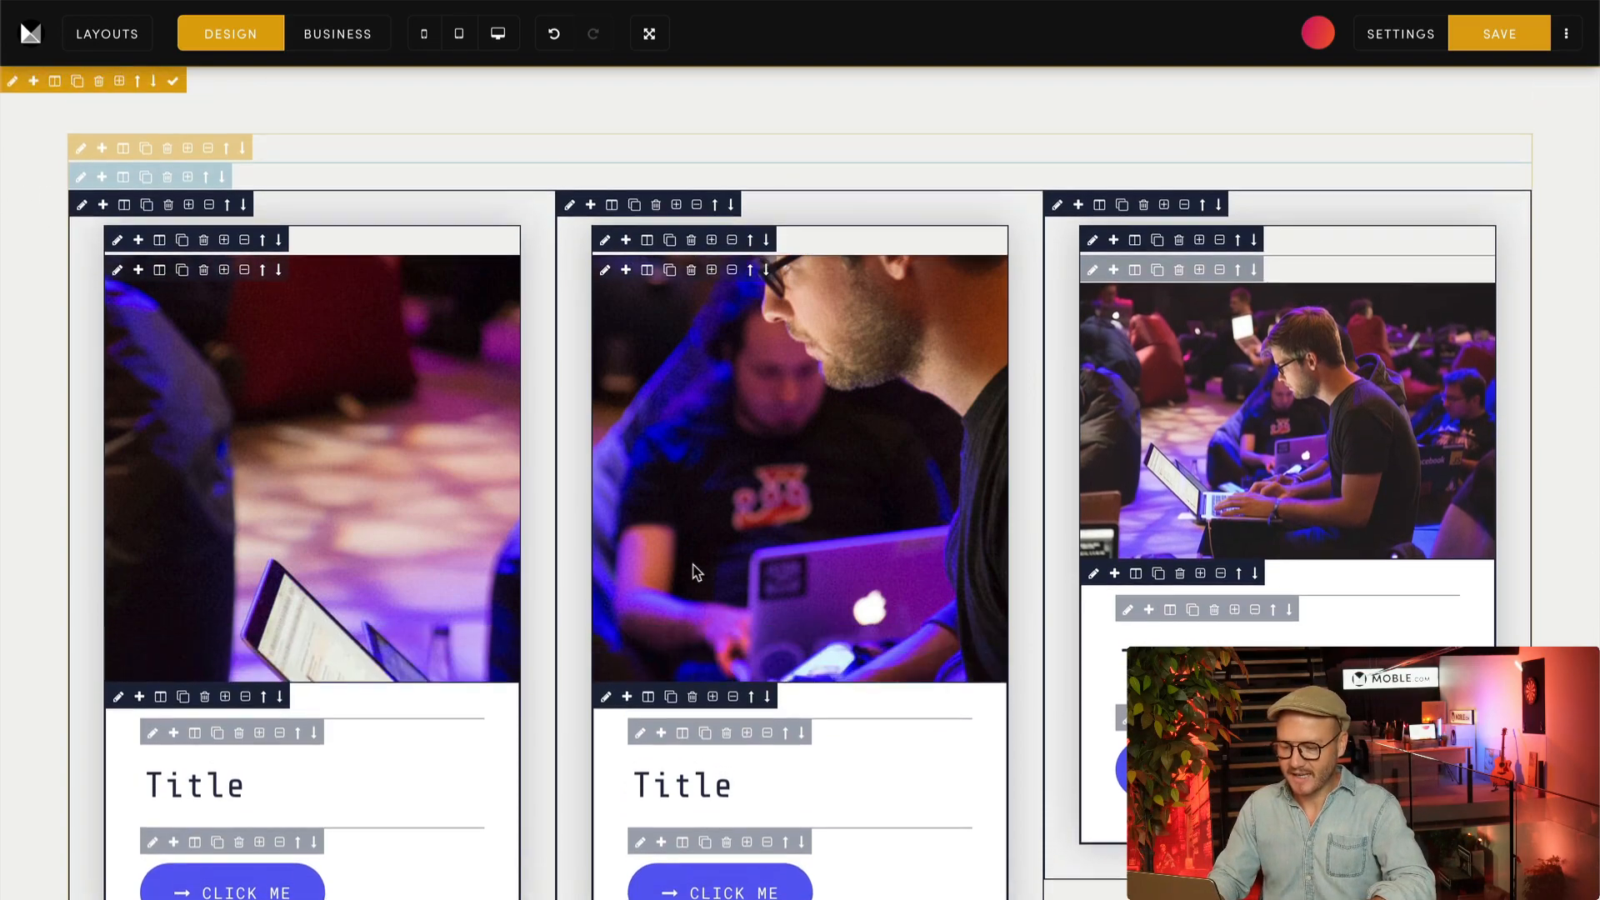
{"action": "scroll", "coordinate": [696, 569], "scroll_direction": "up", "scroll_amount": 1}
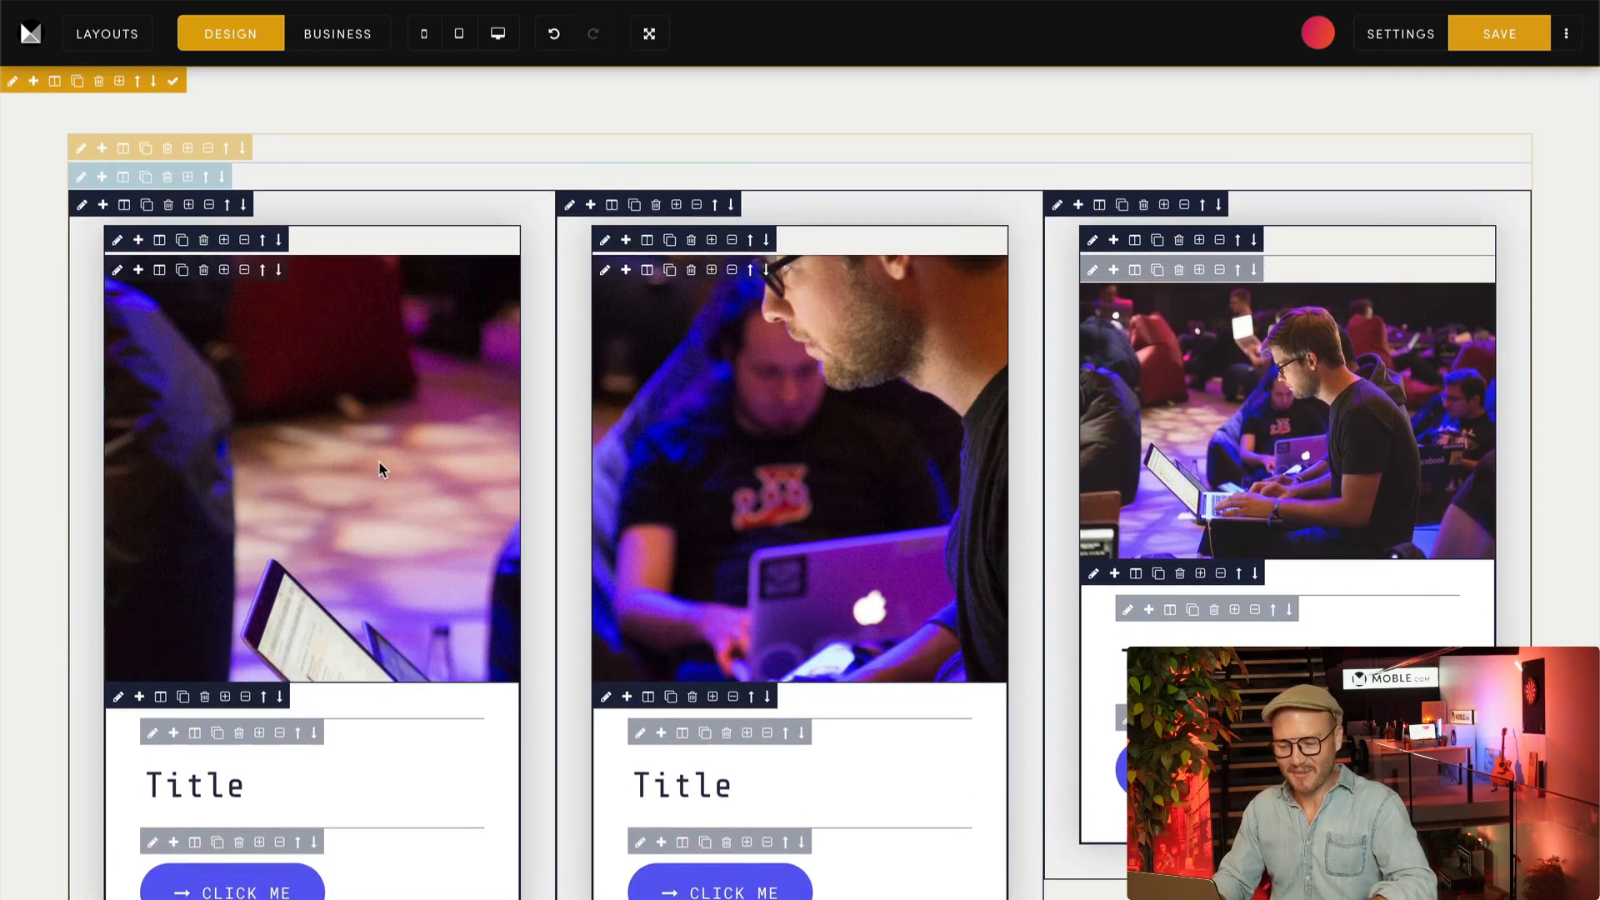